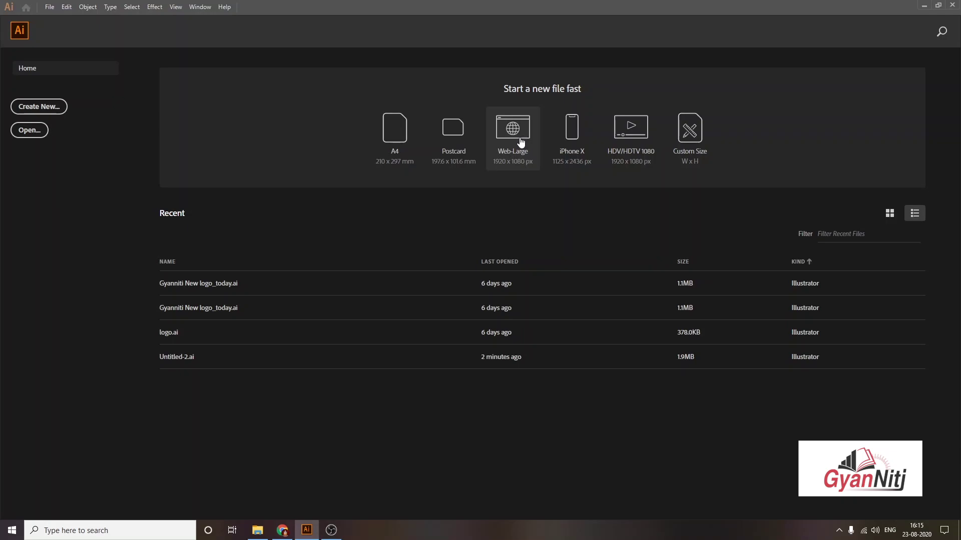
Step: Start a new document and pick the Web-Large 1920 × 1080 px web preset
{"action": "left_click", "coordinate": [50, 7]}
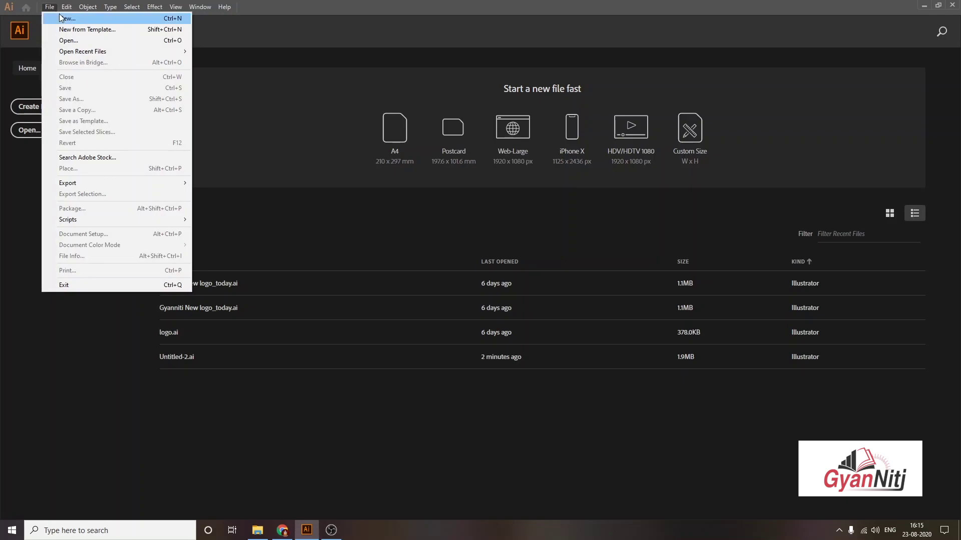
{"action": "left_click", "coordinate": [62, 18]}
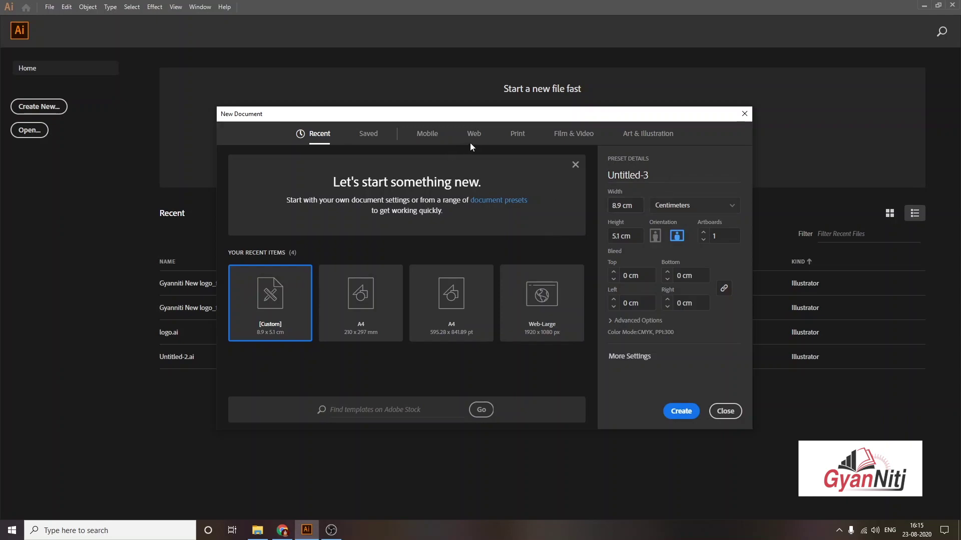
{"action": "left_click", "coordinate": [518, 136]}
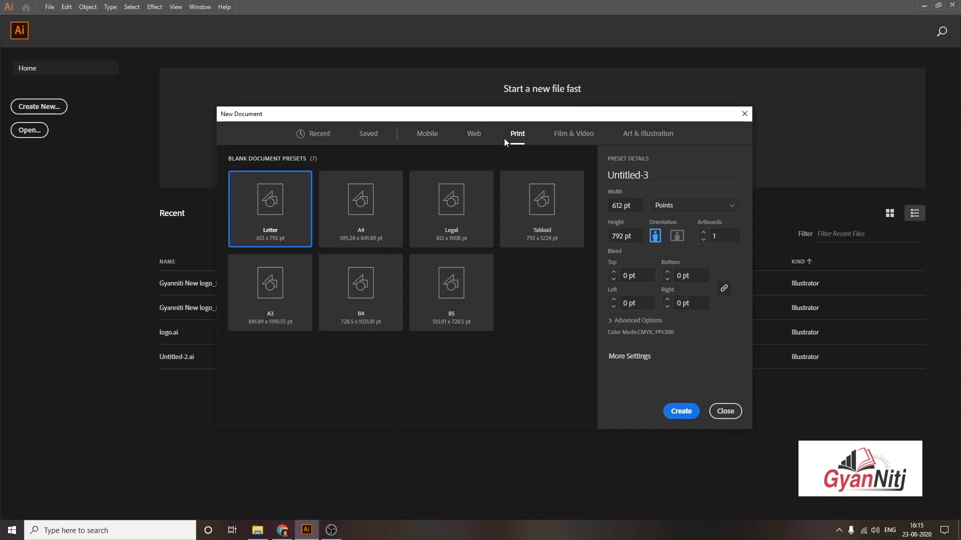
{"action": "left_click", "coordinate": [475, 137]}
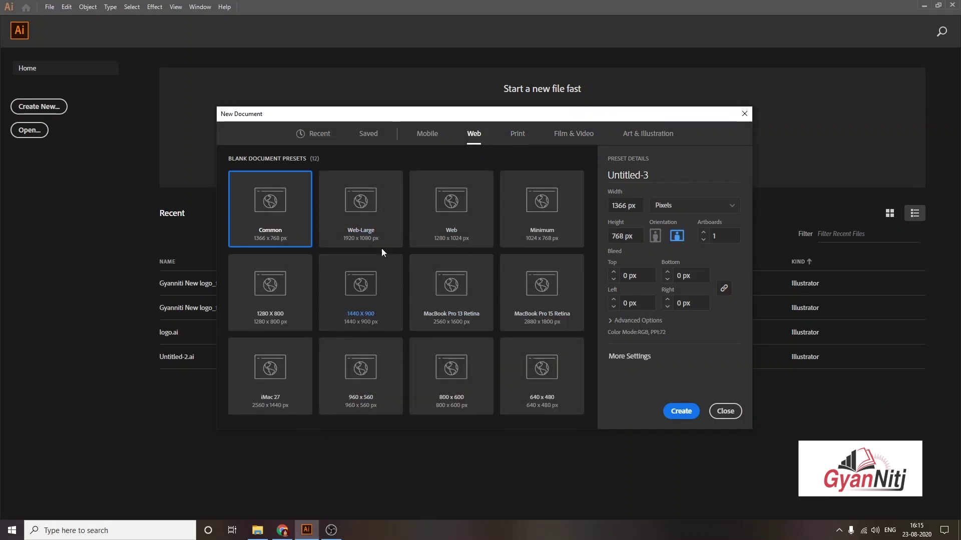
{"action": "left_click", "coordinate": [388, 201]}
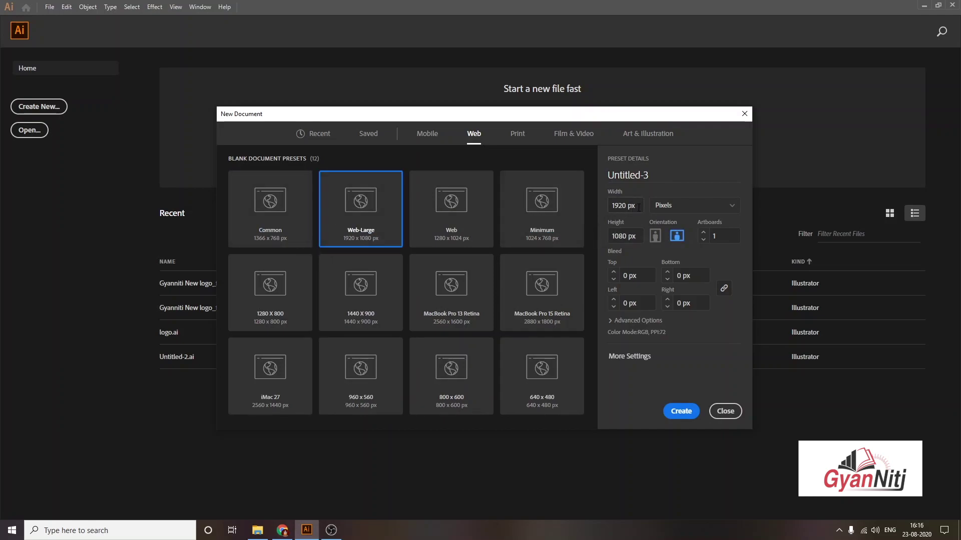
Step: Verify the 1920 × 1080 px width and height, then create the document
{"action": "left_click", "coordinate": [639, 208]}
{"action": "left_click", "coordinate": [631, 236]}
{"action": "key", "text": "super+plus"}
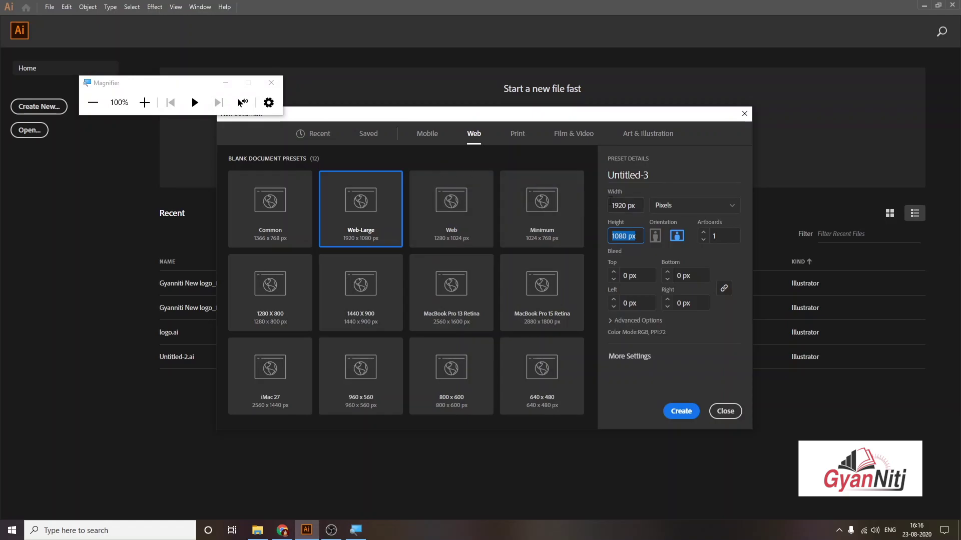
{"action": "key", "text": "super+plus"}
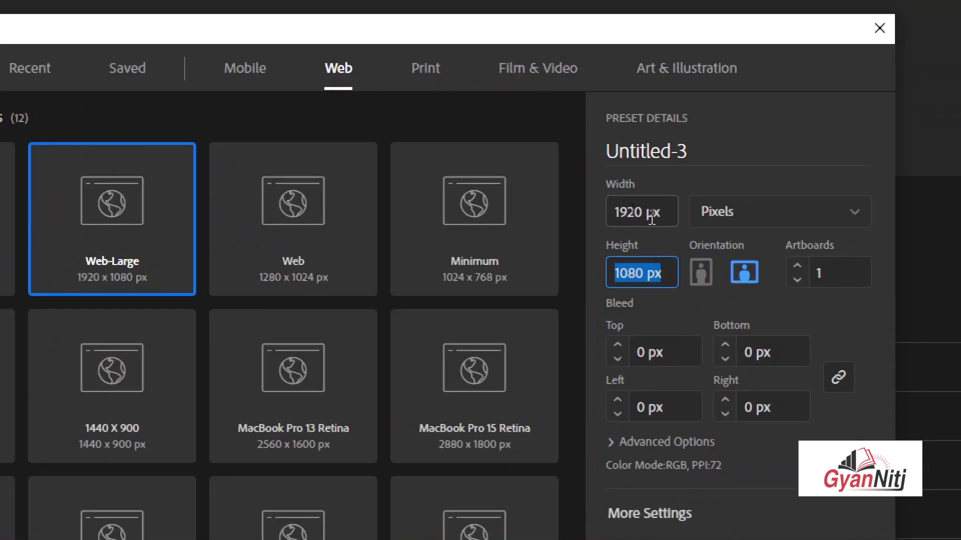
{"action": "left_click", "coordinate": [664, 219]}
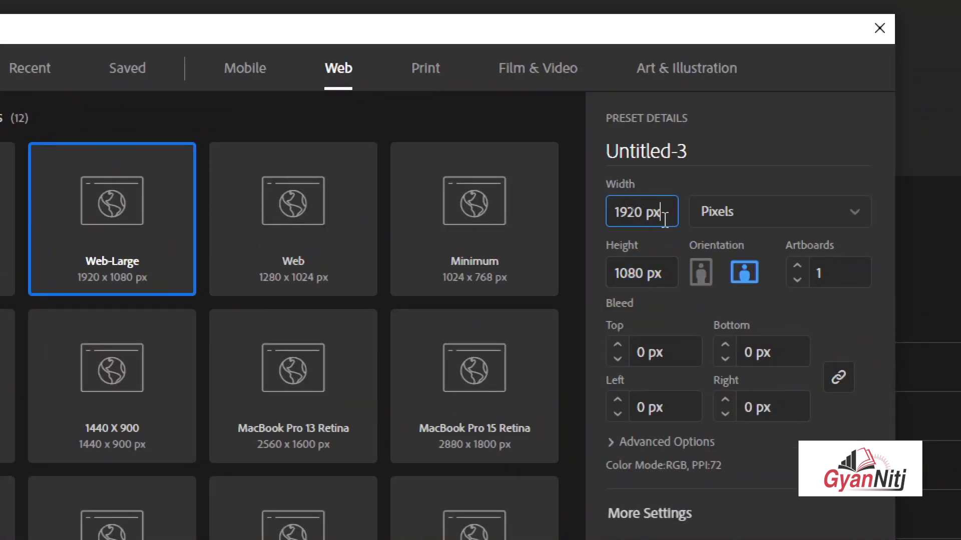
{"action": "double_click", "coordinate": [666, 274]}
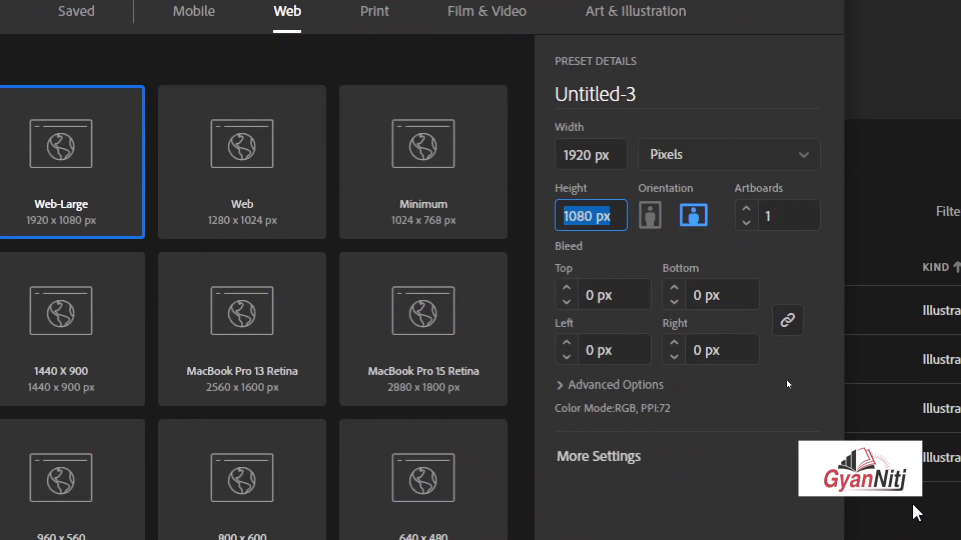
{"action": "left_click", "coordinate": [675, 466]}
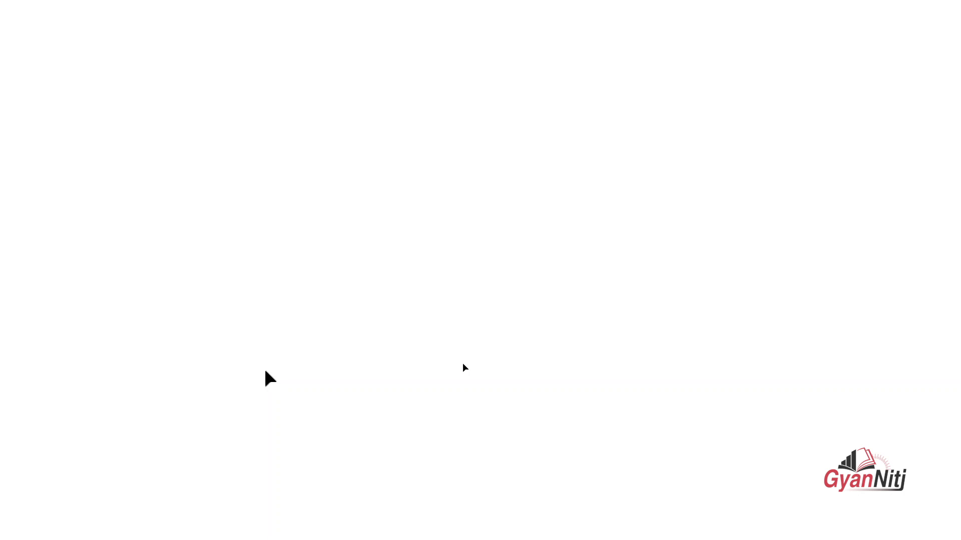
Step: Draw a roughly 279 × 279 px square near the artboard's top-left with the Rectangle tool
{"action": "key", "text": "super+minus"}
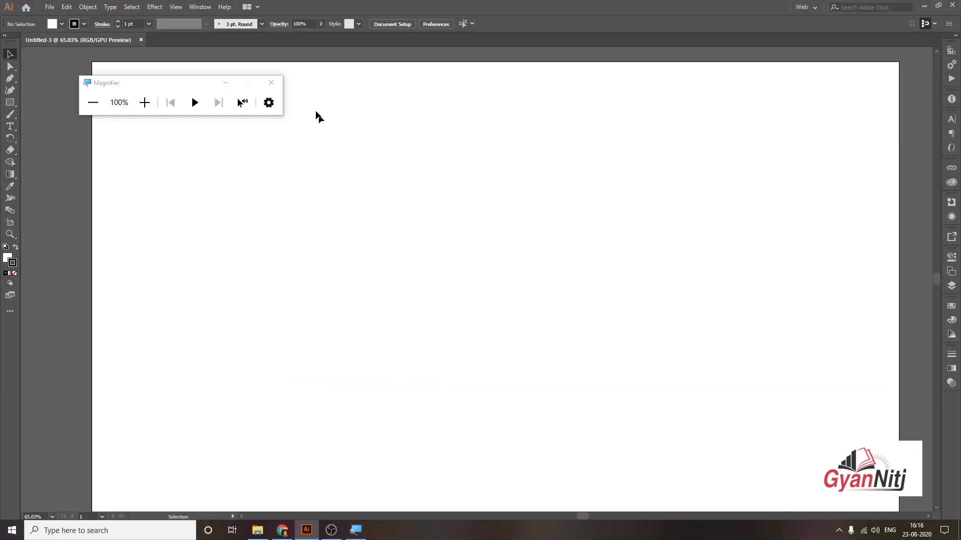
{"action": "left_click", "coordinate": [226, 83]}
{"action": "scroll", "coordinate": [576, 310], "scroll_direction": "down", "scroll_amount": 1}
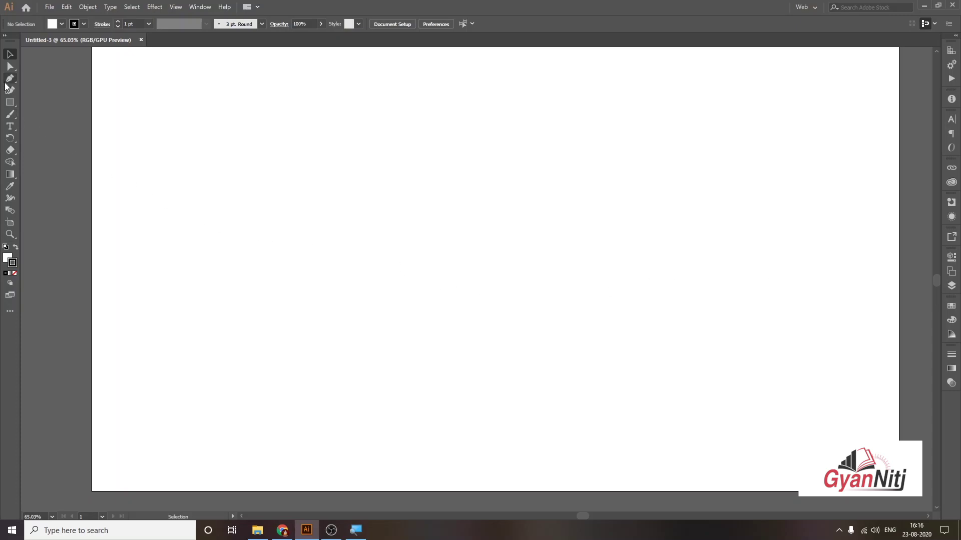
{"action": "left_click", "coordinate": [8, 105]}
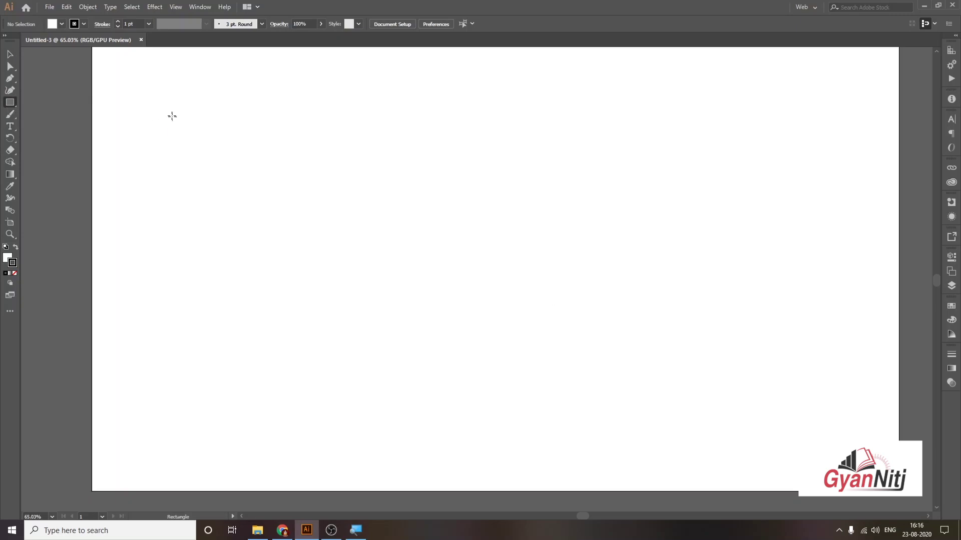
{"action": "left_click_drag", "start_coordinate": [172, 115], "coordinate": [289, 214]}
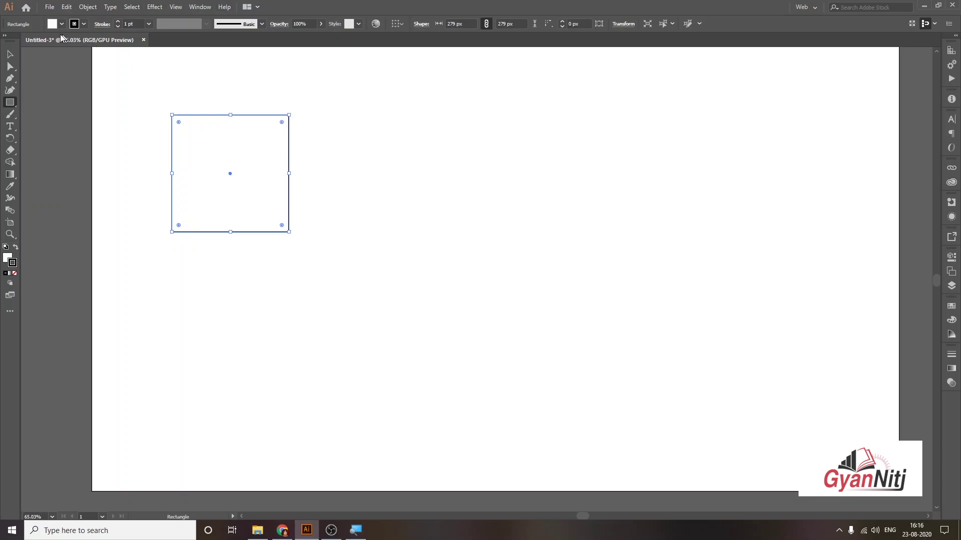
Step: Move the square toward the artboard centre and give it a green fill (06f60)
{"action": "left_click", "coordinate": [9, 54]}
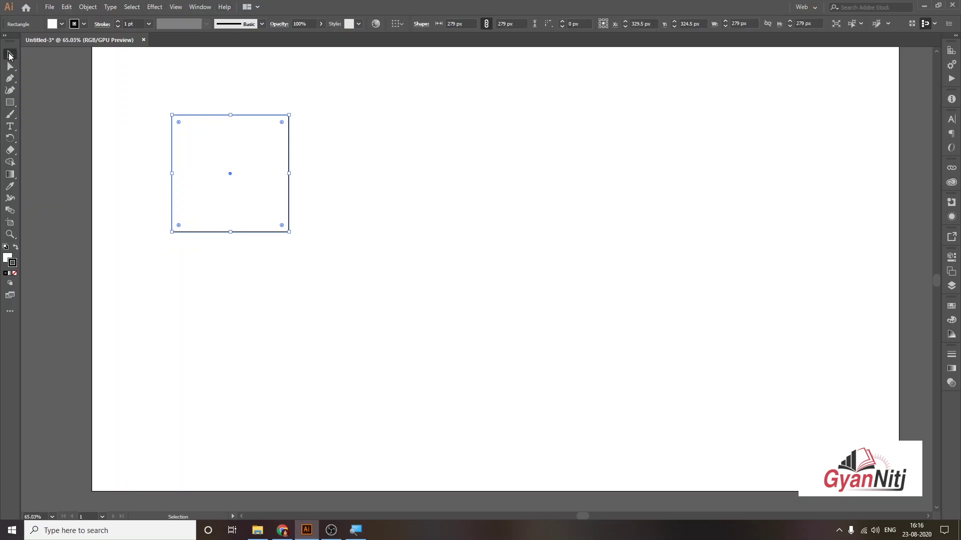
{"action": "left_click", "coordinate": [431, 114]}
{"action": "mouse_move", "coordinate": [240, 170]}
{"action": "left_mouse_down"}
{"action": "mouse_move", "coordinate": [317, 148]}
{"action": "mouse_move", "coordinate": [393, 250]}
{"action": "left_mouse_up"}
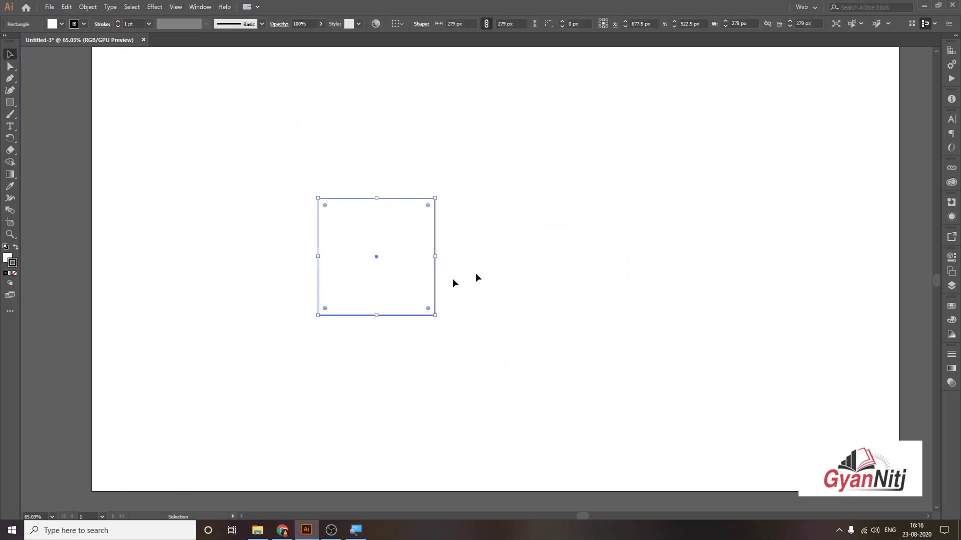
{"action": "double_click", "coordinate": [8, 258]}
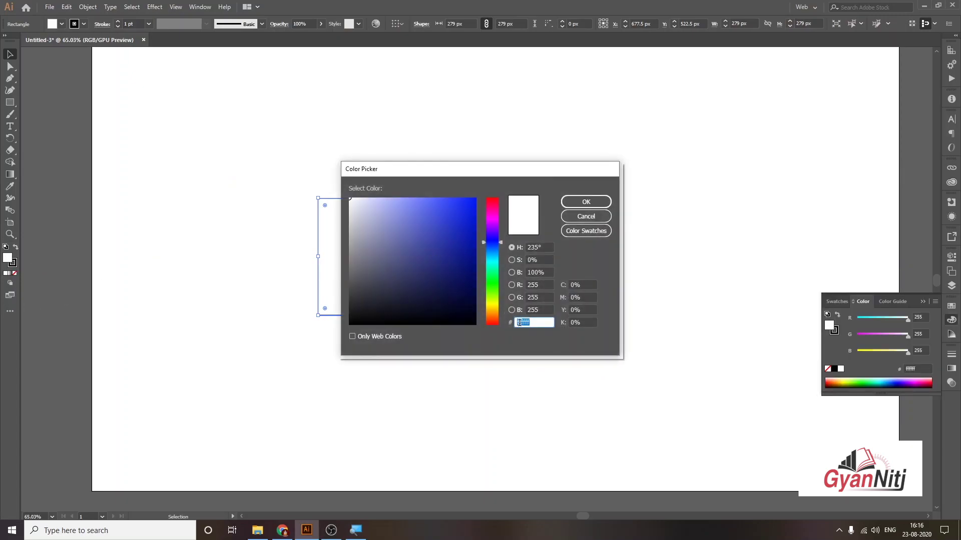
{"action": "type", "text": "06f6"}
{"action": "type", "text": "0f"}
{"action": "key", "text": "Return"}
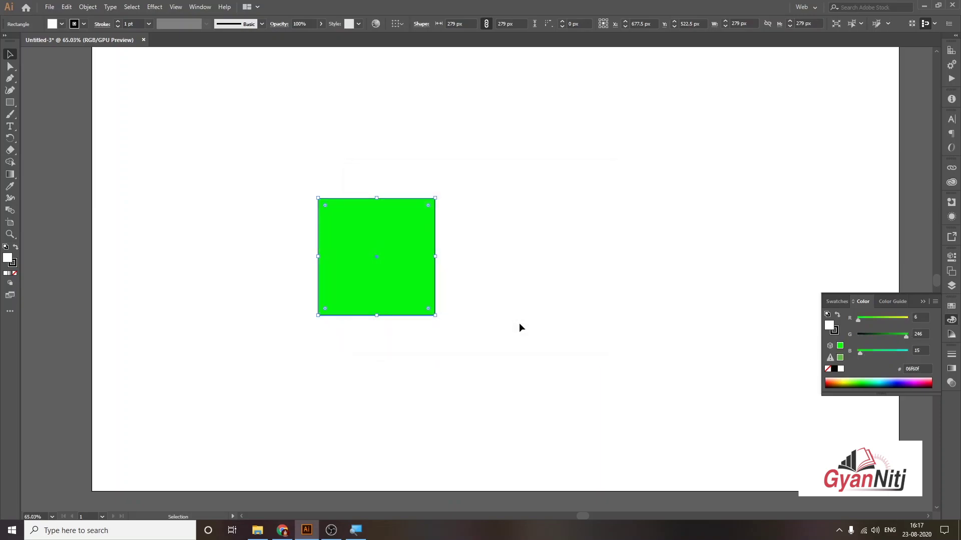
Step: Change the square's fill to purple #5212af
{"action": "double_click", "coordinate": [8, 257]}
{"action": "left_click_drag", "start_coordinate": [494, 254], "coordinate": [494, 231]}
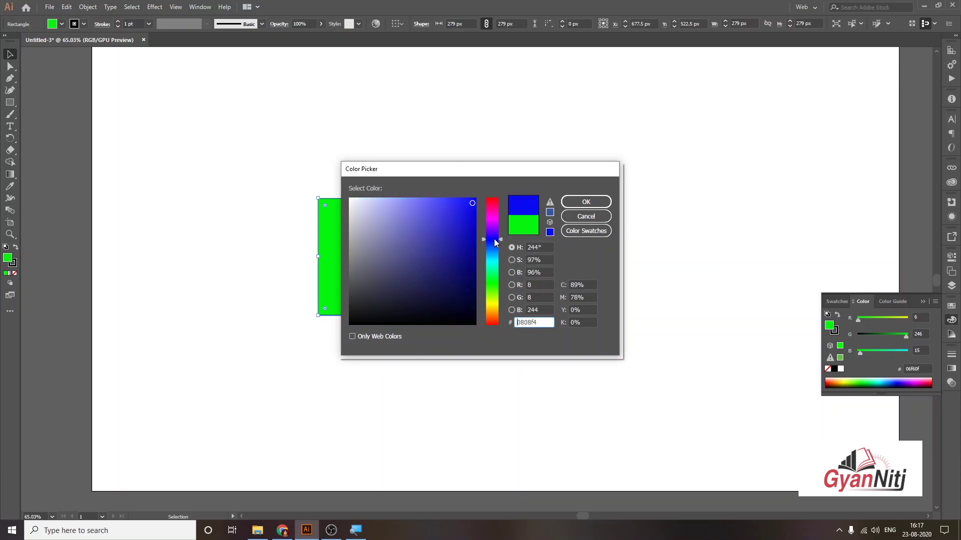
{"action": "left_click", "coordinate": [464, 239]}
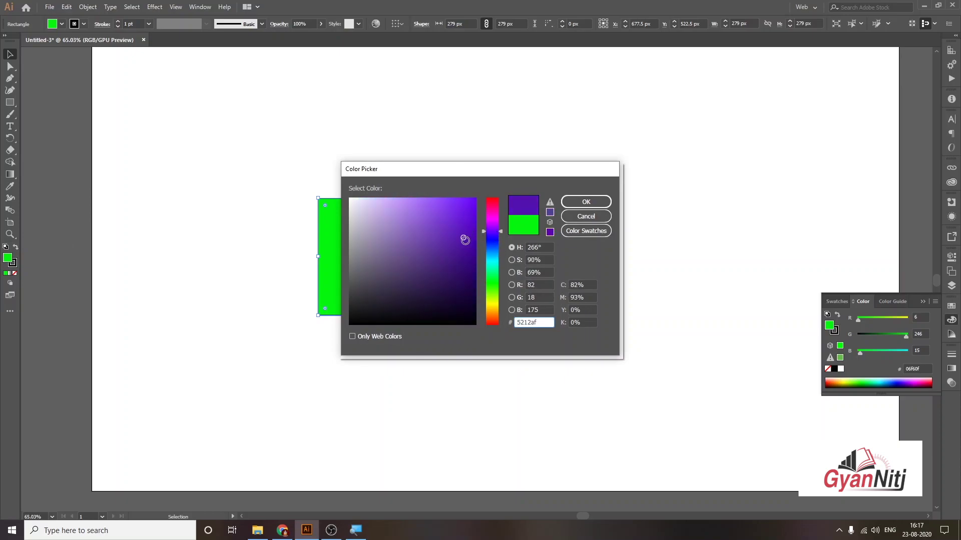
{"action": "left_click", "coordinate": [586, 202]}
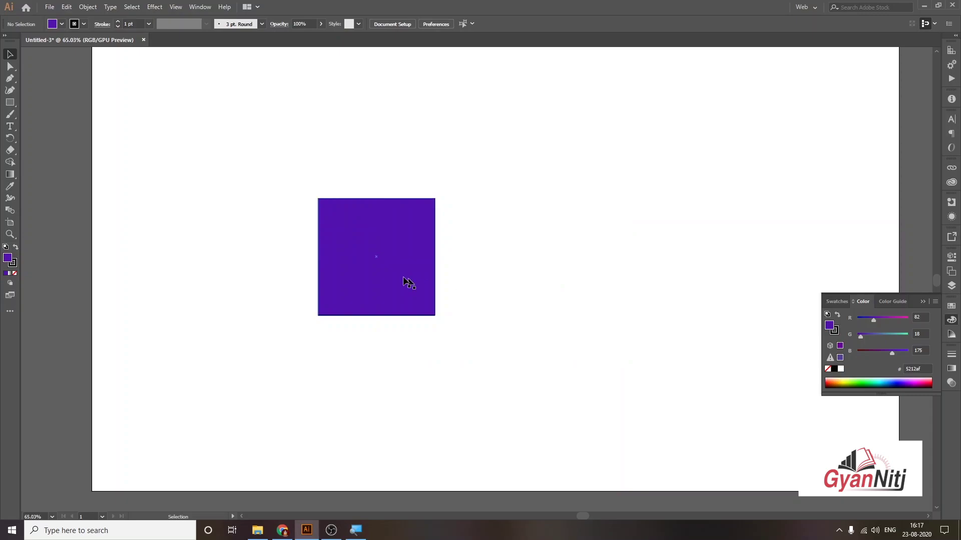
Step: Nudge the square slightly and set its stroke to None
{"action": "left_click_drag", "start_coordinate": [376, 260], "coordinate": [380, 273]}
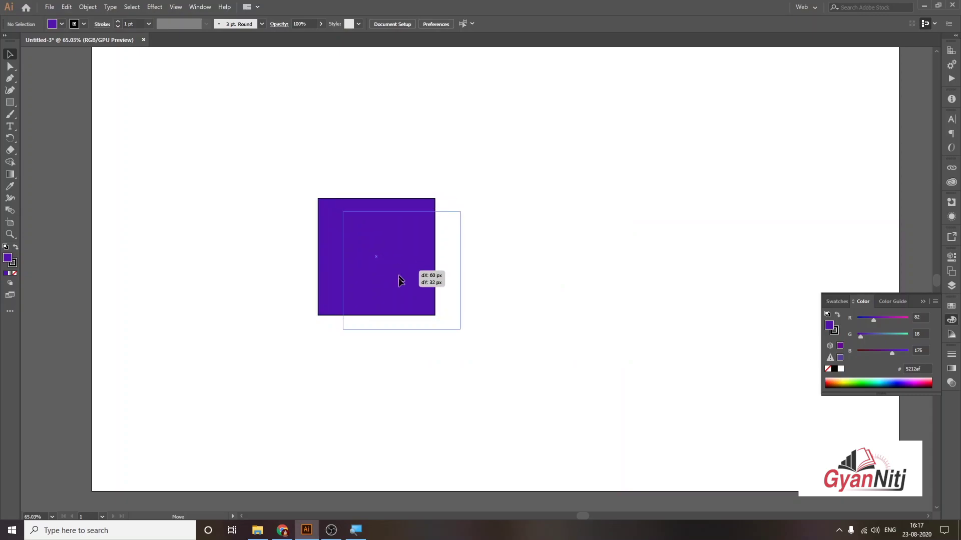
{"action": "left_click", "coordinate": [14, 265]}
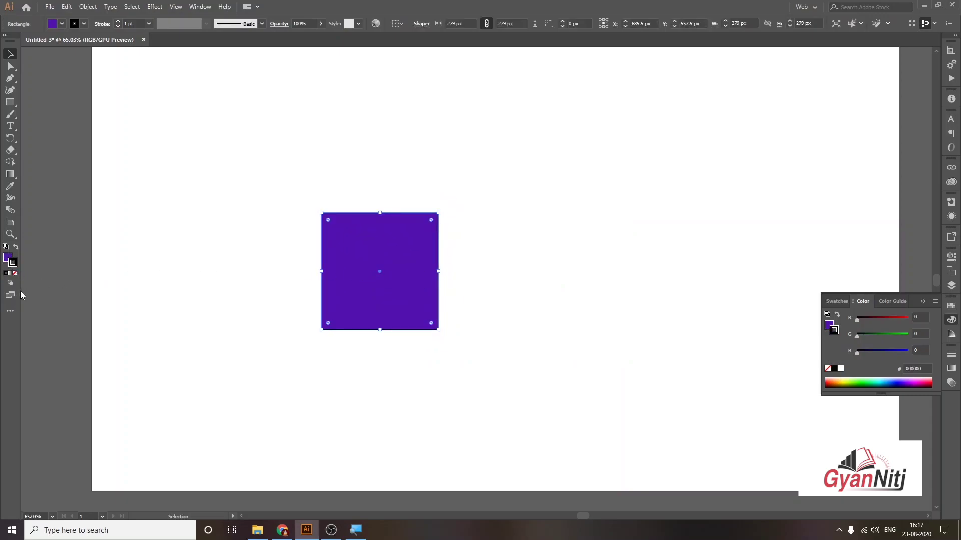
{"action": "left_click", "coordinate": [14, 274]}
{"action": "left_click", "coordinate": [204, 271]}
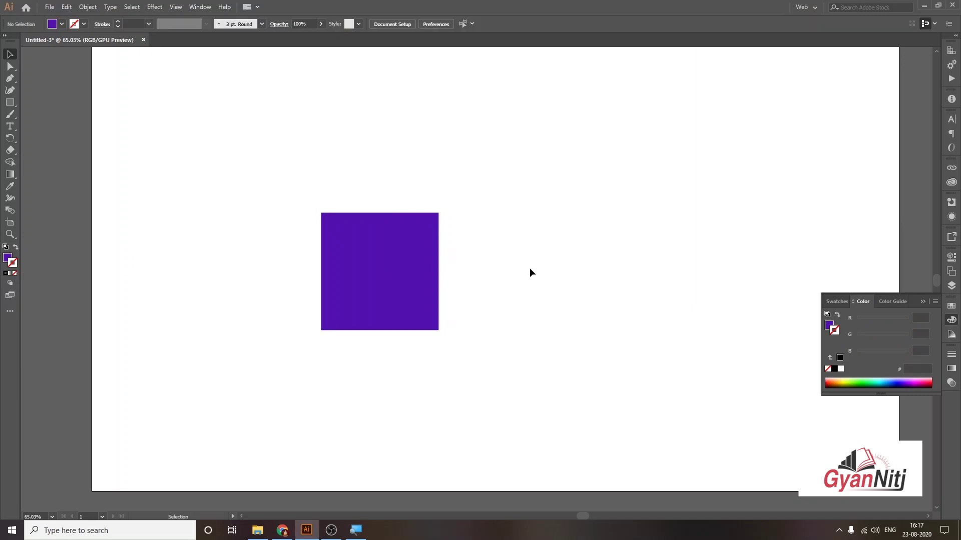
Step: Reposition the square and drag its top-right corner outward to skew it into a parallelogram
{"action": "left_click_drag", "start_coordinate": [434, 282], "coordinate": [566, 262]}
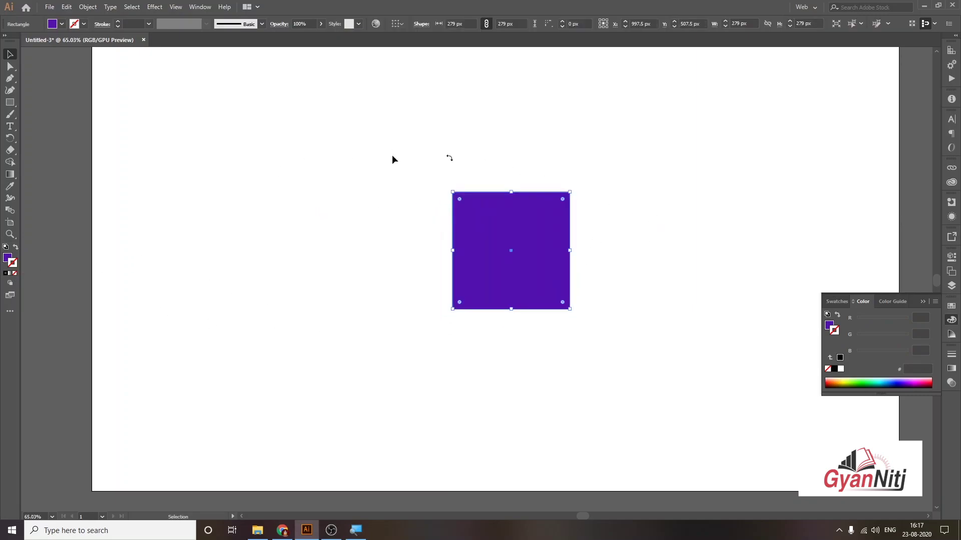
{"action": "left_click", "coordinate": [10, 67]}
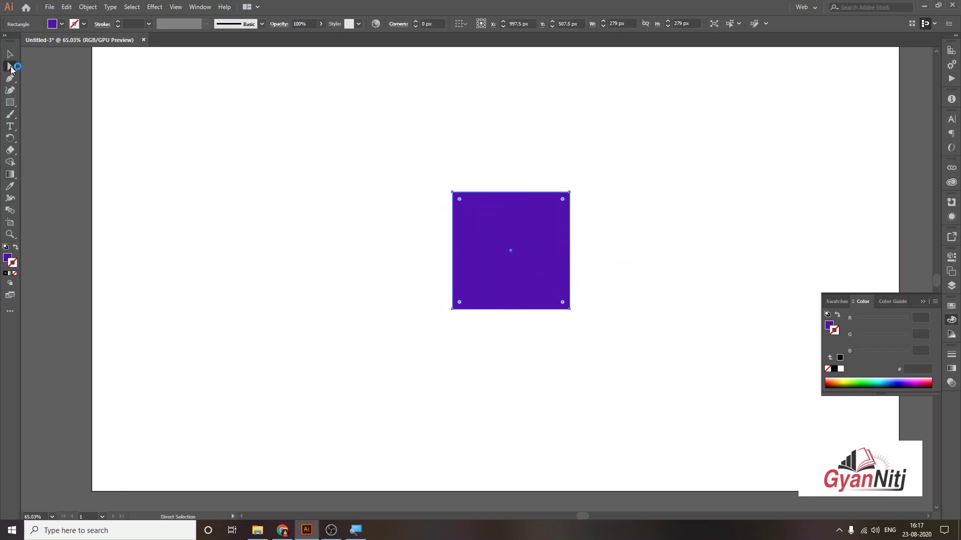
{"action": "left_click", "coordinate": [10, 67]}
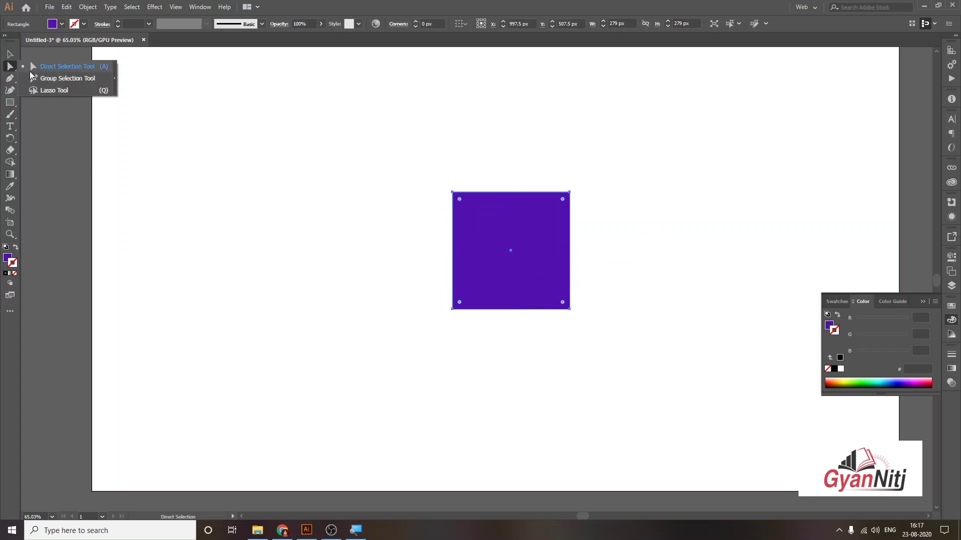
{"action": "left_click", "coordinate": [10, 67]}
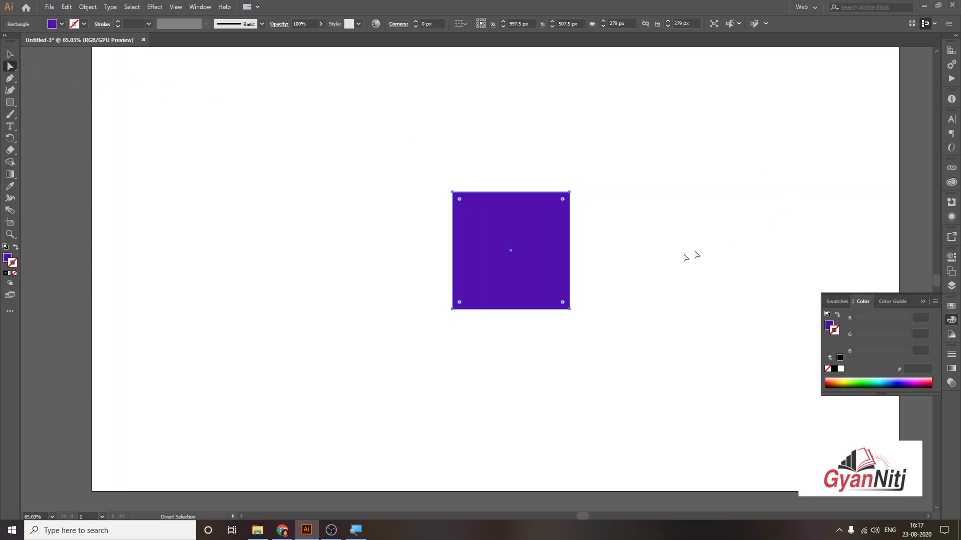
{"action": "left_click_drag", "start_coordinate": [570, 249], "coordinate": [544, 236]}
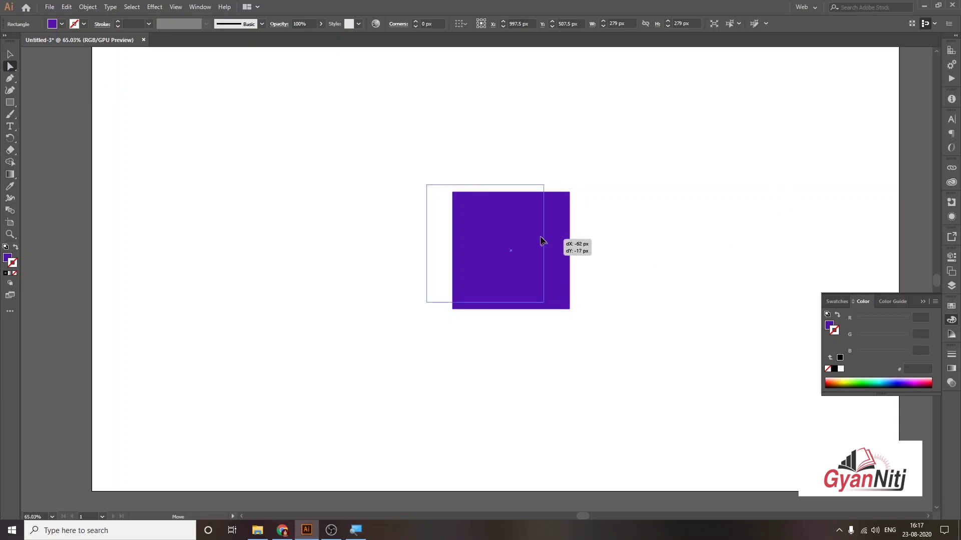
{"action": "left_click_drag", "start_coordinate": [544, 180], "coordinate": [579, 191]}
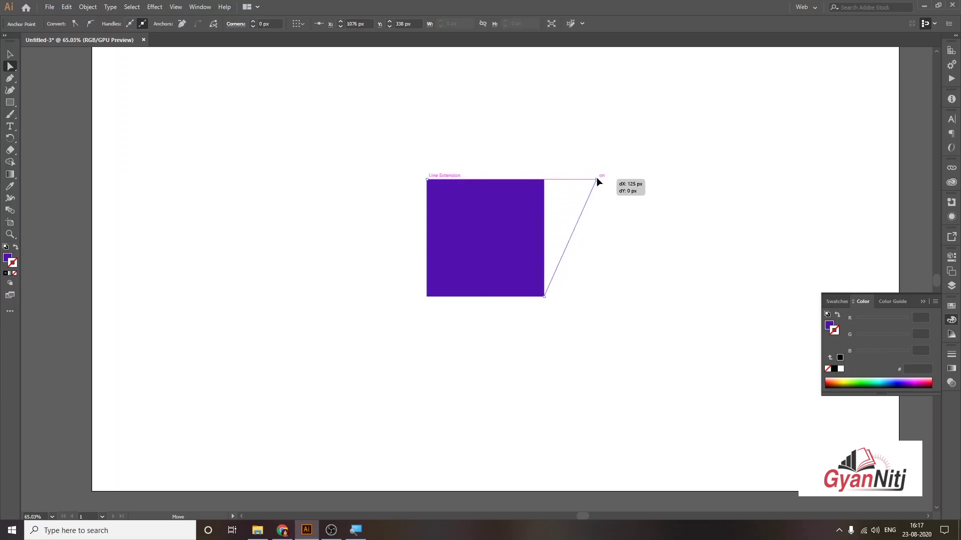
{"action": "left_click_drag", "start_coordinate": [579, 191], "coordinate": [598, 179]}
{"action": "left_click", "coordinate": [614, 249]}
Step: Pull the shape's bottom-left anchor down and outward, then deselect
{"action": "left_click", "coordinate": [515, 274]}
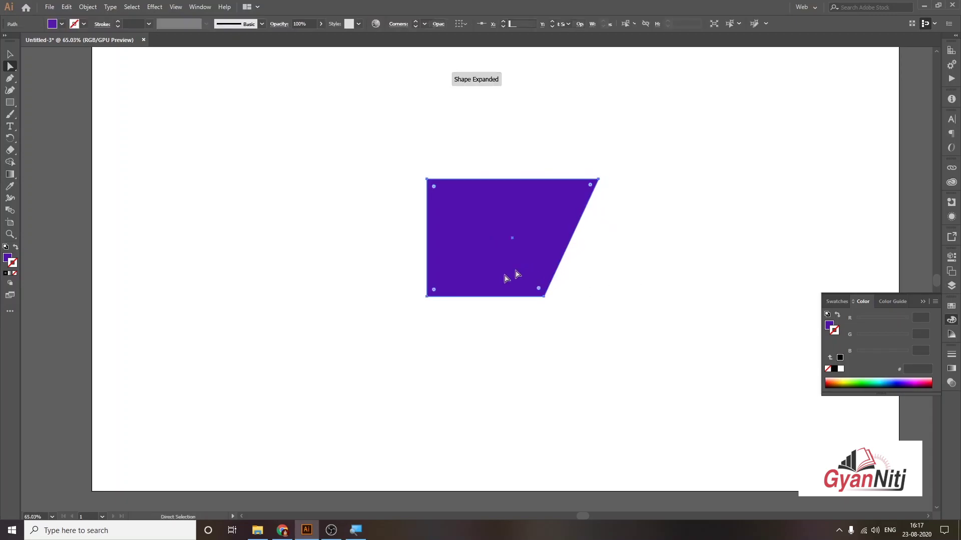
{"action": "left_click", "coordinate": [427, 298]}
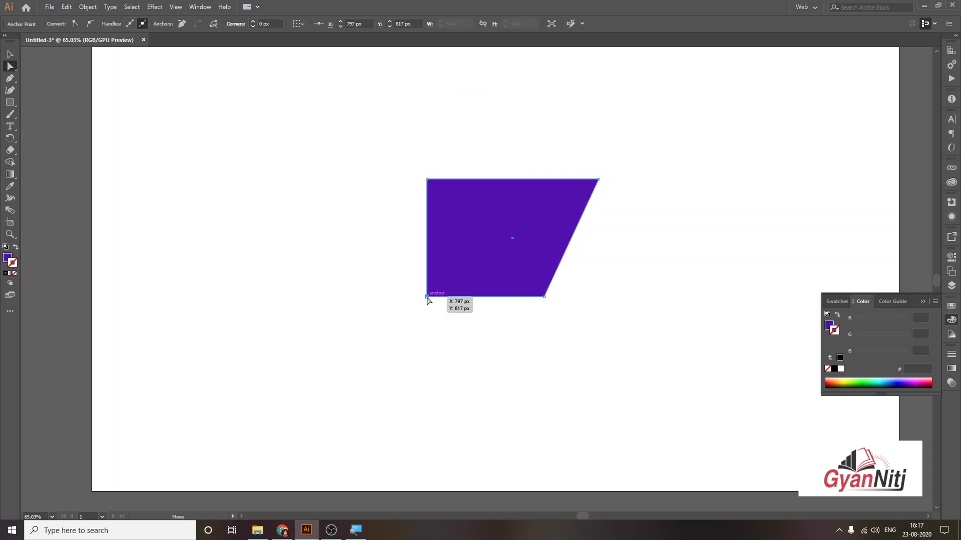
{"action": "mouse_move", "coordinate": [427, 297]}
{"action": "left_mouse_down"}
{"action": "mouse_move", "coordinate": [402, 337]}
{"action": "mouse_move", "coordinate": [422, 349]}
{"action": "left_mouse_up"}
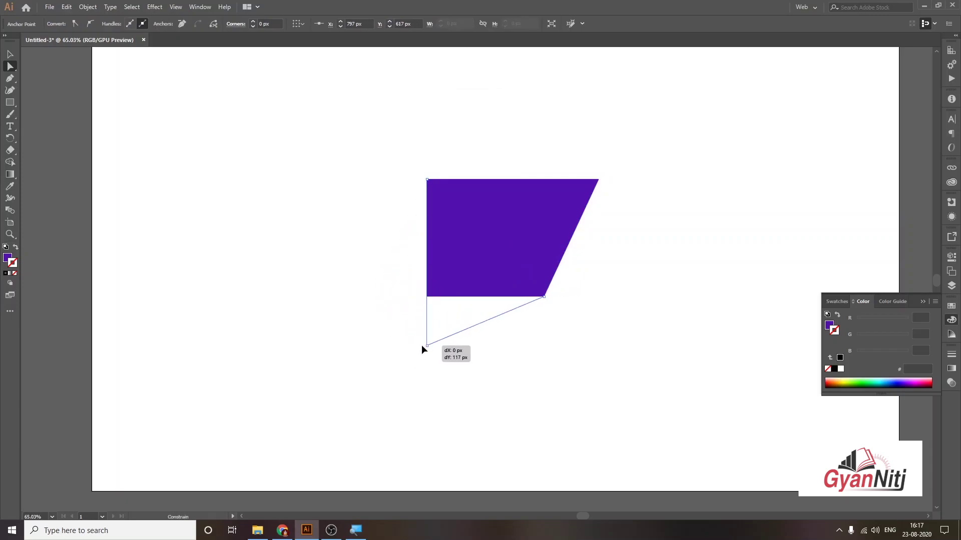
{"action": "left_click", "coordinate": [714, 260]}
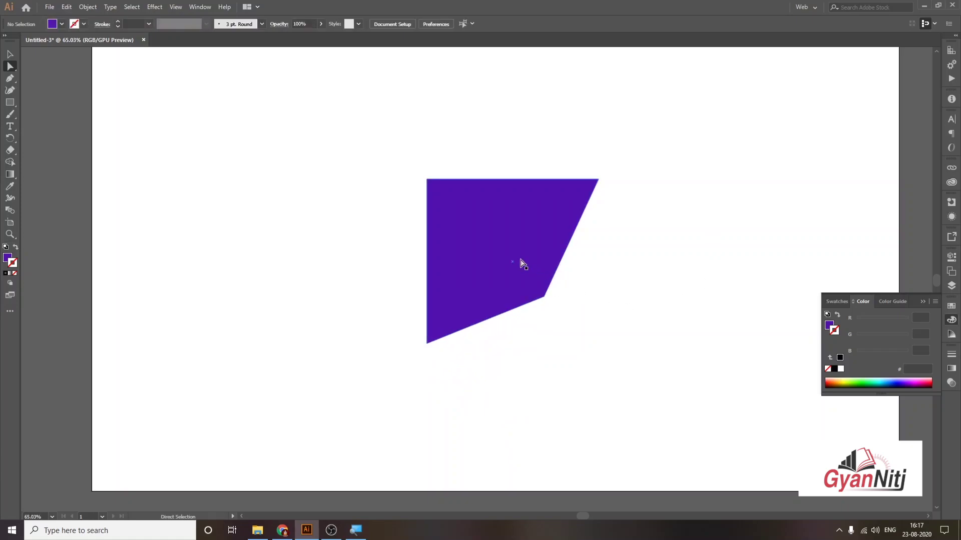
Step: Round the shape's lower-right corner into a curve and shift its top-right anchor slightly right
{"action": "left_click", "coordinate": [523, 264]}
{"action": "left_click", "coordinate": [545, 298]}
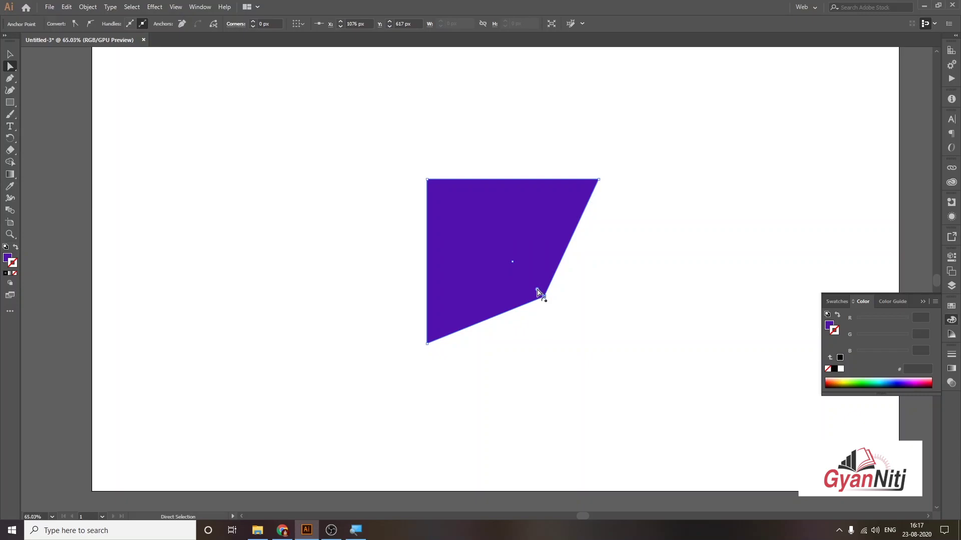
{"action": "left_click_drag", "start_coordinate": [538, 292], "coordinate": [468, 210]}
{"action": "left_click", "coordinate": [647, 300]}
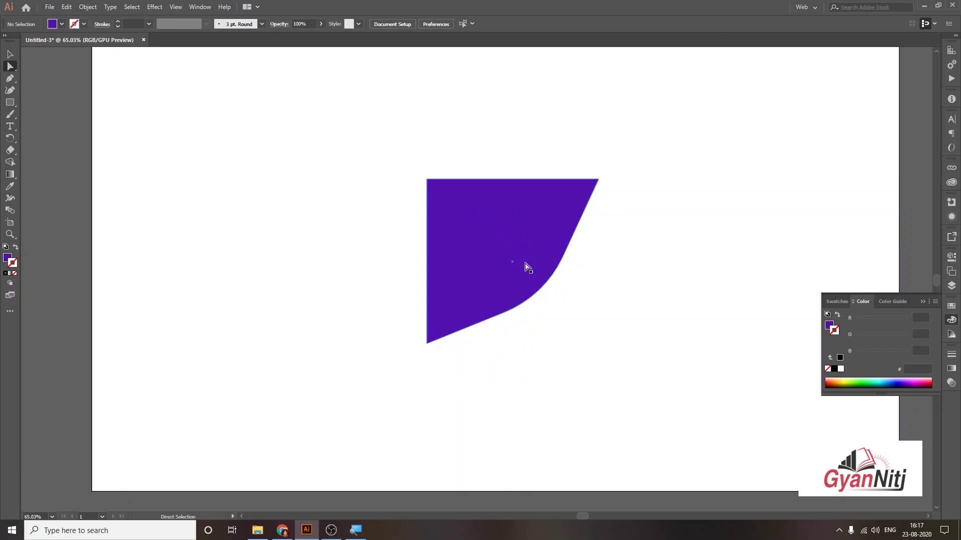
{"action": "left_click", "coordinate": [579, 195]}
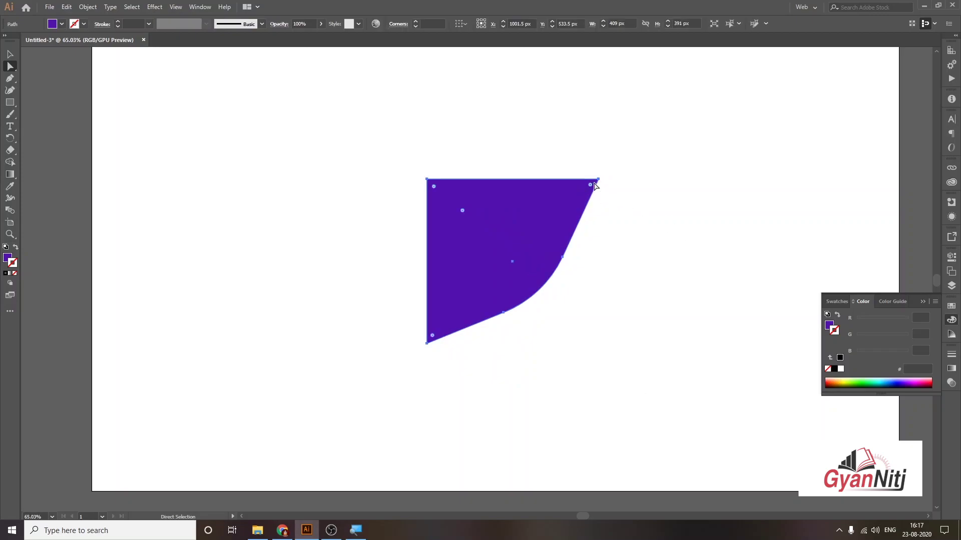
{"action": "left_click", "coordinate": [599, 183]}
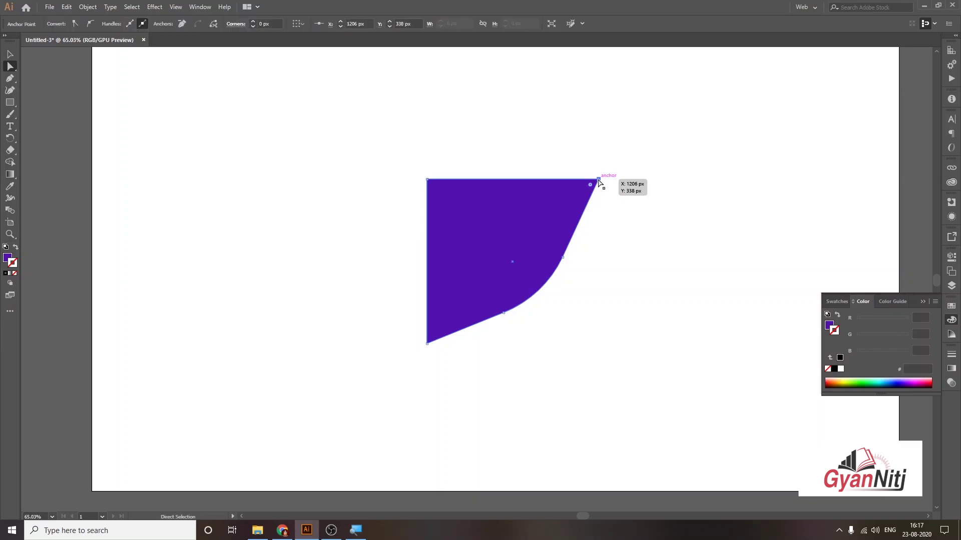
{"action": "left_click_drag", "start_coordinate": [599, 182], "coordinate": [608, 179]}
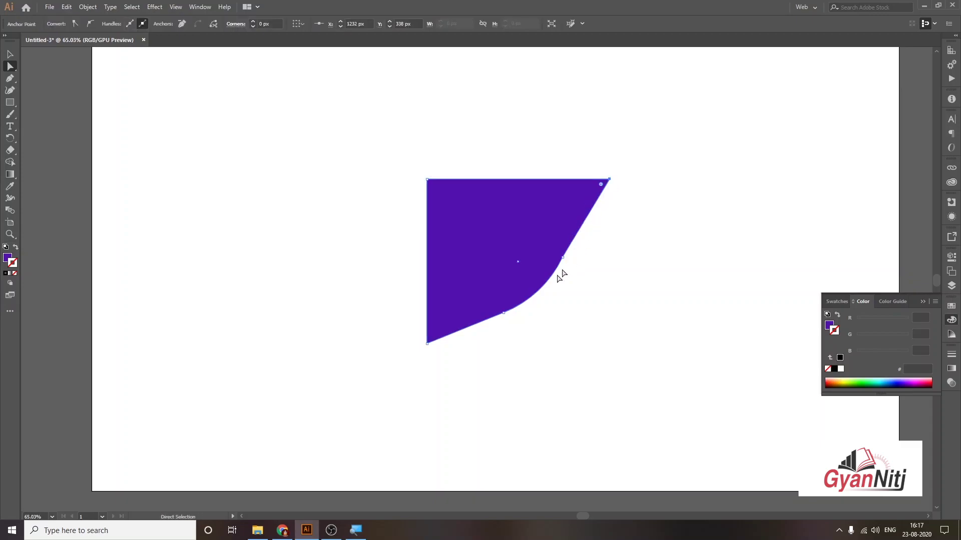
Step: Drag the bottom-left anchor about 30 px further down, then deselect
{"action": "left_click", "coordinate": [427, 344]}
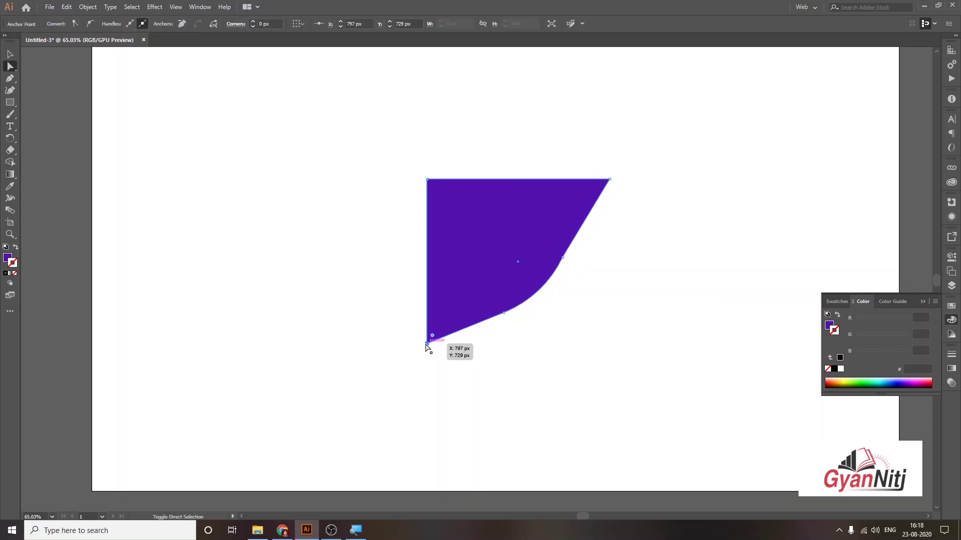
{"action": "left_click", "coordinate": [425, 365]}
{"action": "left_click", "coordinate": [428, 346]}
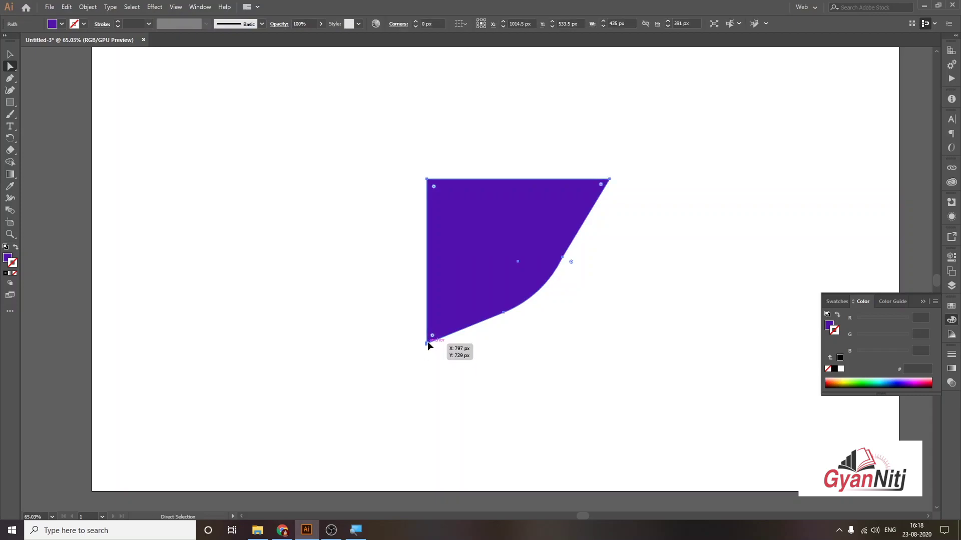
{"action": "left_click", "coordinate": [428, 345]}
{"action": "left_click", "coordinate": [429, 354]}
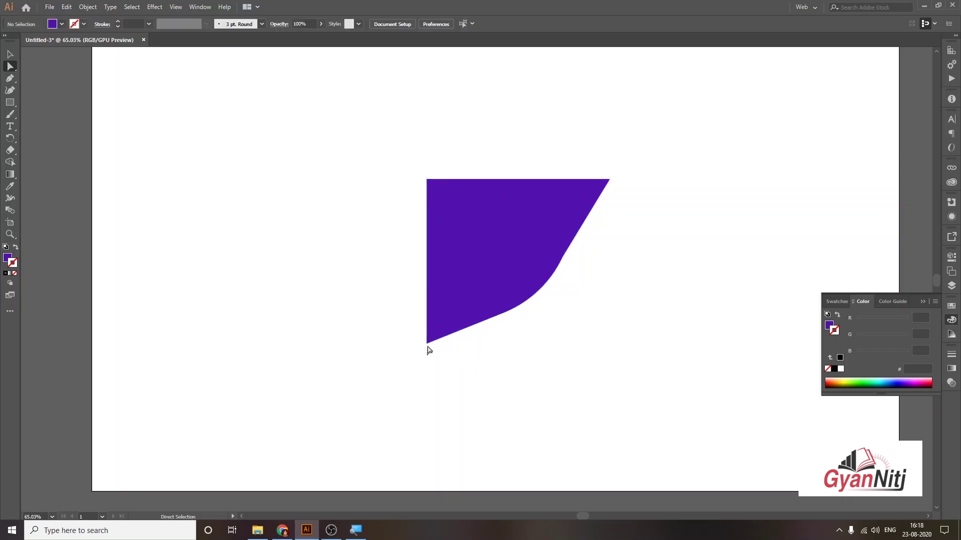
{"action": "left_click", "coordinate": [428, 345]}
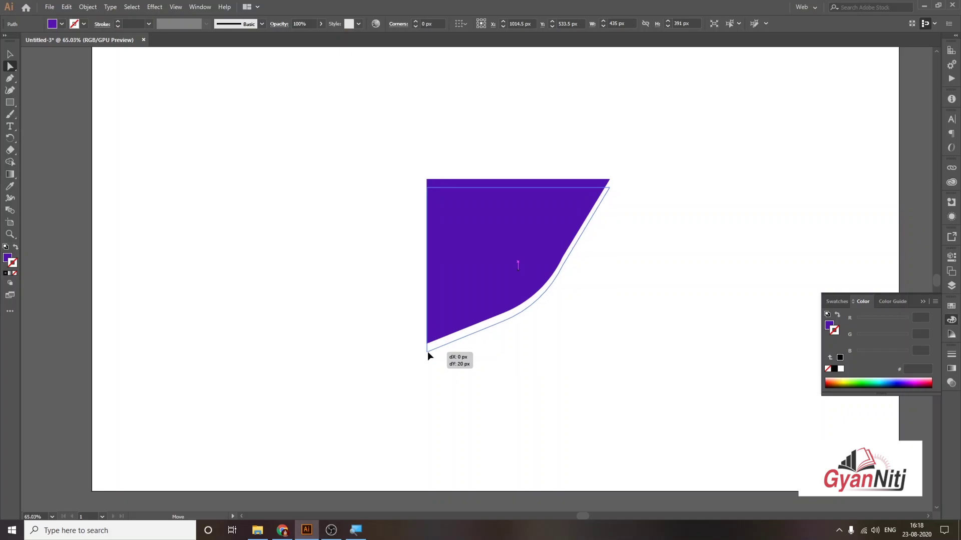
{"action": "left_click", "coordinate": [427, 345]}
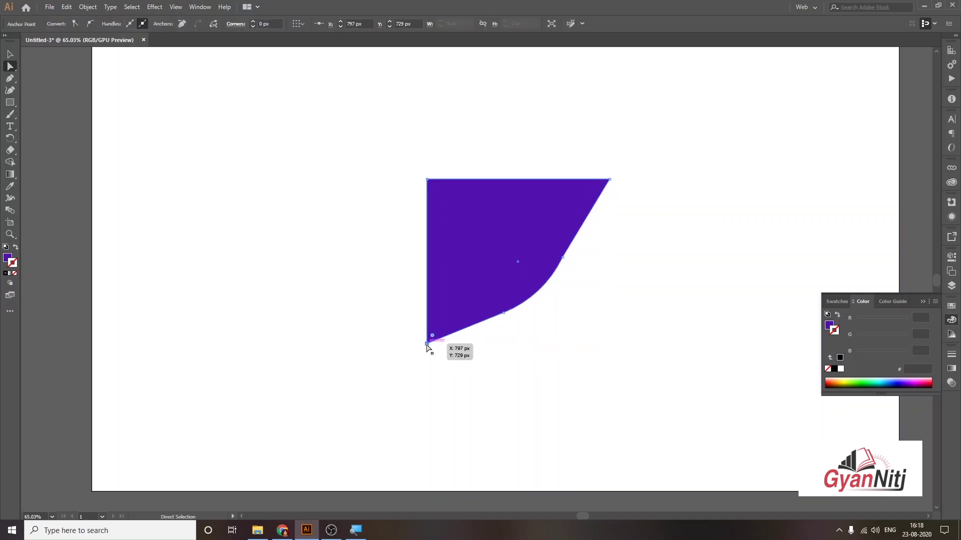
{"action": "left_click_drag", "start_coordinate": [427, 347], "coordinate": [426, 362]}
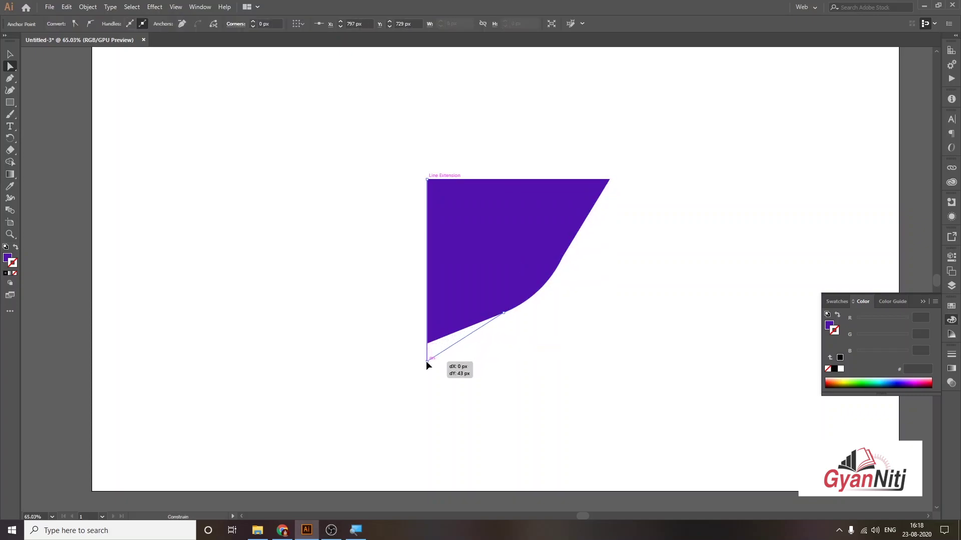
{"action": "left_click", "coordinate": [719, 282]}
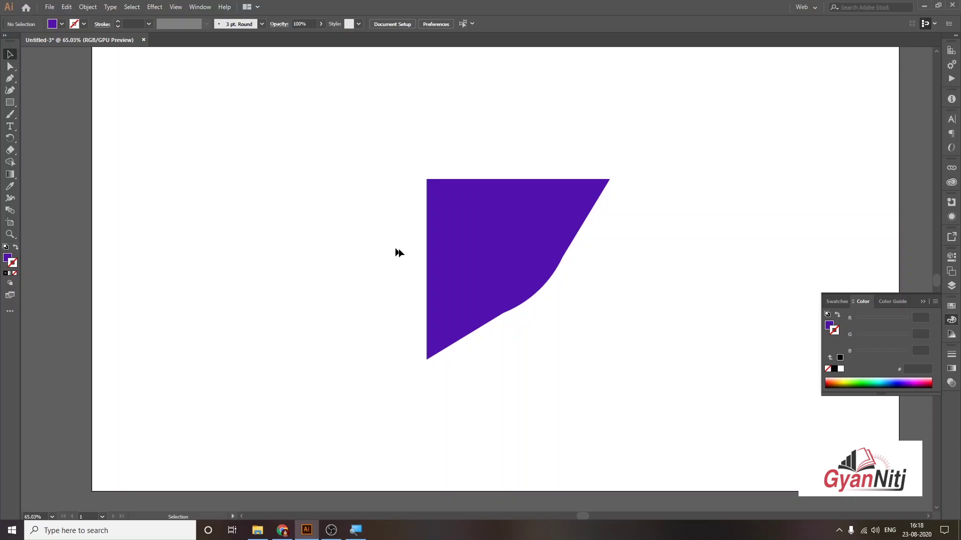
Step: Move the purple shape and create a mirrored copy of it on the right
{"action": "mouse_move", "coordinate": [512, 258]}
{"action": "left_mouse_down"}
{"action": "mouse_move", "coordinate": [296, 227]}
{"action": "mouse_move", "coordinate": [487, 223]}
{"action": "left_mouse_up"}
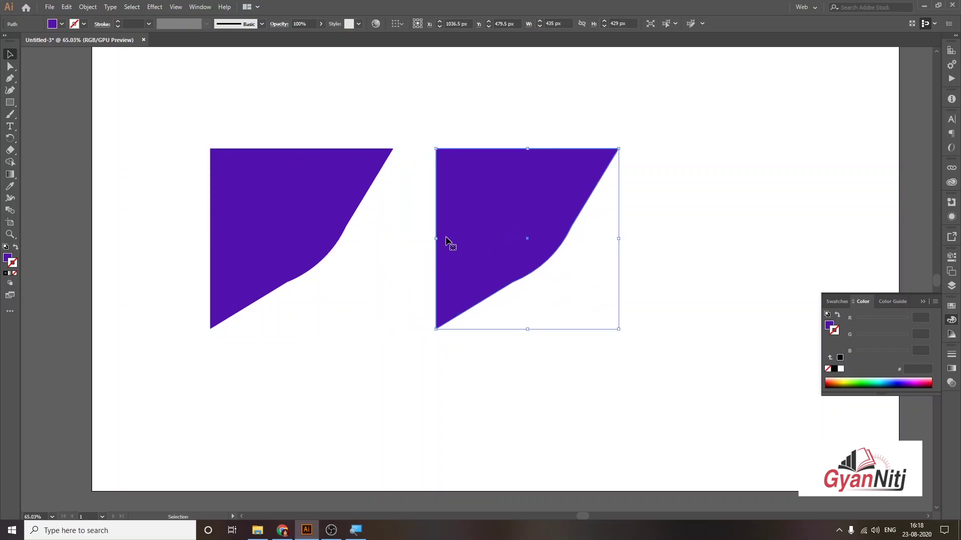
{"action": "left_click_drag", "start_coordinate": [436, 241], "coordinate": [622, 258]}
{"action": "left_click", "coordinate": [747, 195]}
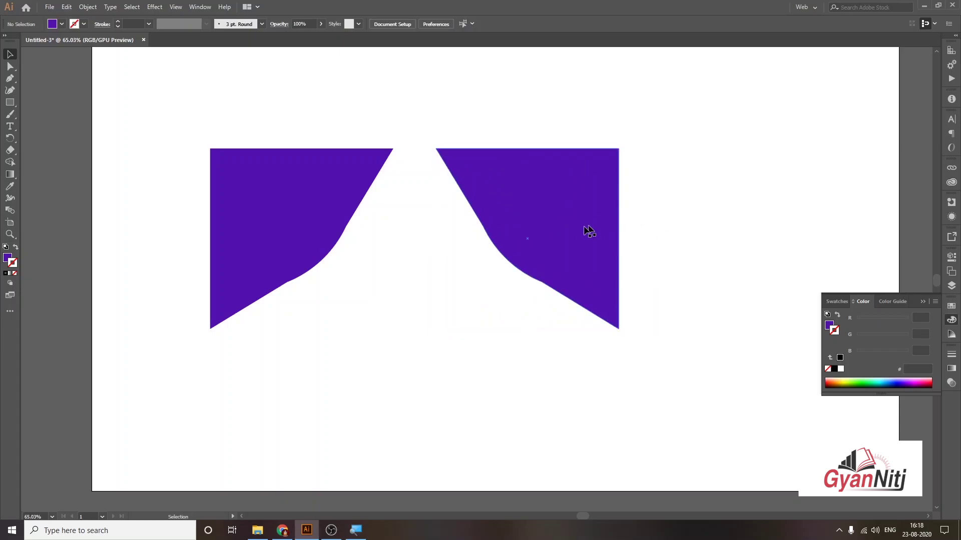
{"action": "left_click", "coordinate": [593, 235]}
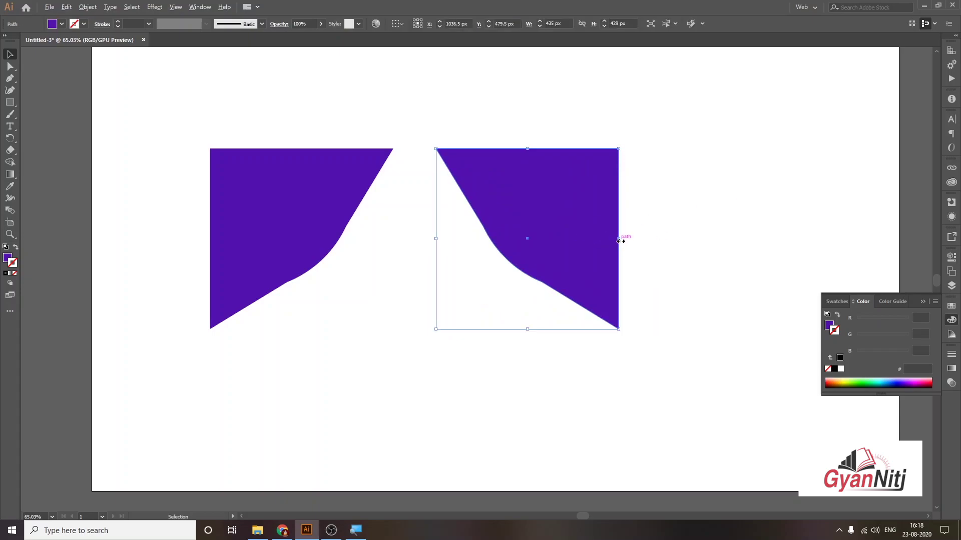
{"action": "mouse_move", "coordinate": [620, 241]}
{"action": "left_mouse_down"}
{"action": "mouse_move", "coordinate": [443, 235]}
{"action": "mouse_move", "coordinate": [619, 246]}
{"action": "left_mouse_up"}
{"action": "left_click", "coordinate": [720, 208]}
Step: Slide the mirrored copy left until the tips meet, then move both curtain halves up
{"action": "left_click_drag", "start_coordinate": [540, 181], "coordinate": [498, 184]}
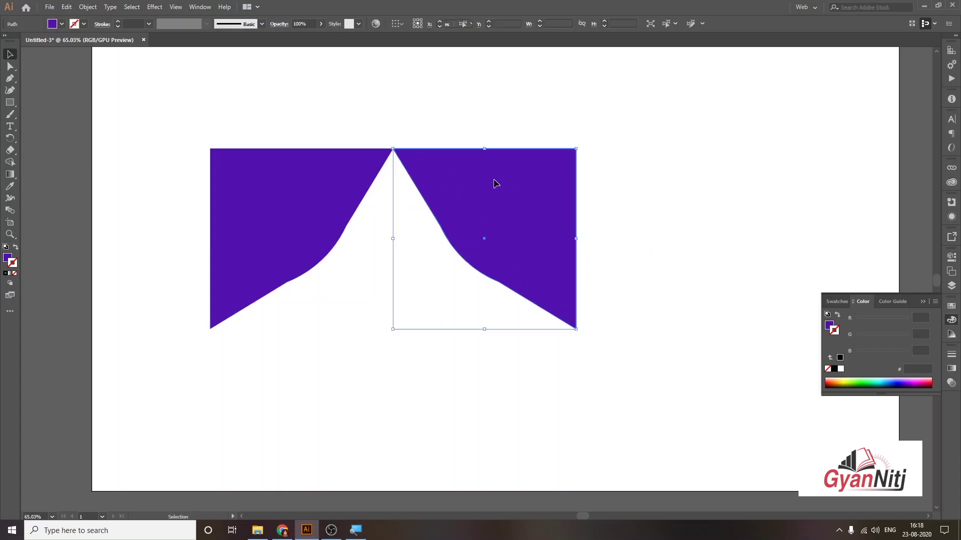
{"action": "left_click", "coordinate": [638, 157]}
{"action": "scroll", "coordinate": [658, 300], "scroll_direction": "up", "scroll_amount": 2}
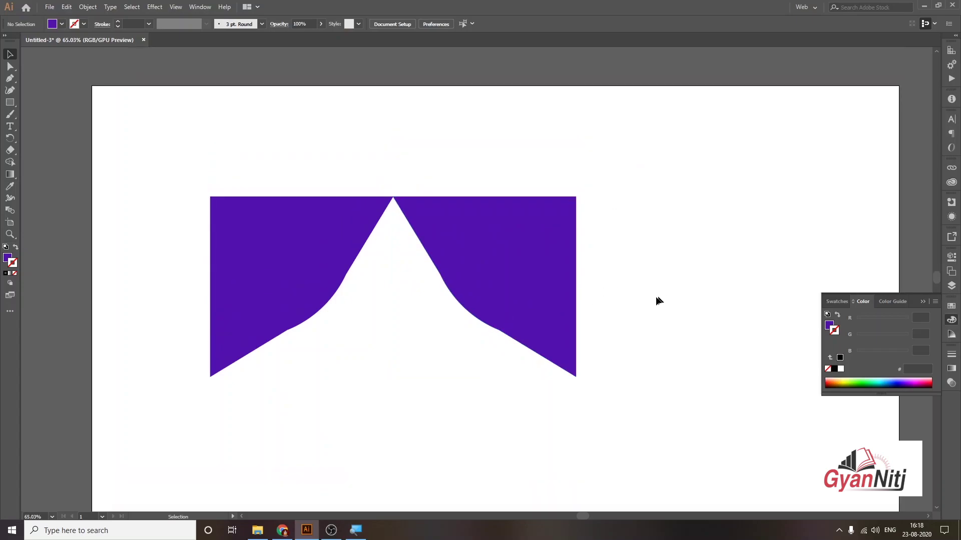
{"action": "left_click_drag", "start_coordinate": [661, 273], "coordinate": [335, 322]}
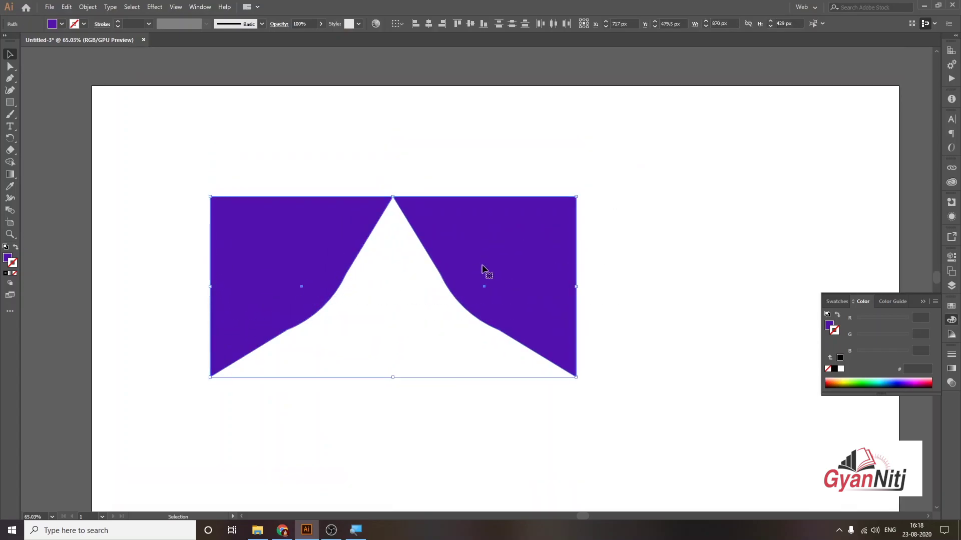
{"action": "mouse_move", "coordinate": [477, 274]}
{"action": "left_mouse_down"}
{"action": "mouse_move", "coordinate": [535, 206]}
{"action": "mouse_move", "coordinate": [559, 204]}
{"action": "left_mouse_up"}
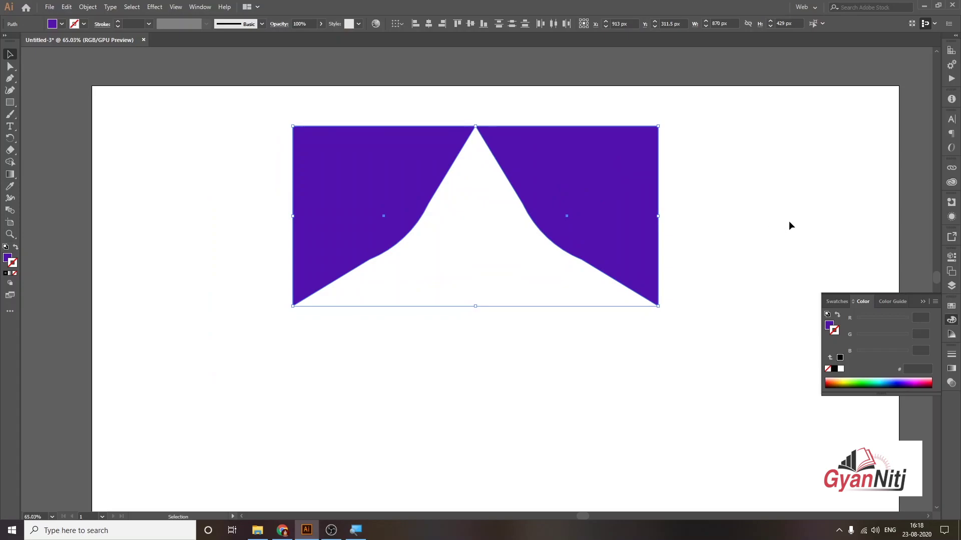
{"action": "left_click", "coordinate": [743, 234]}
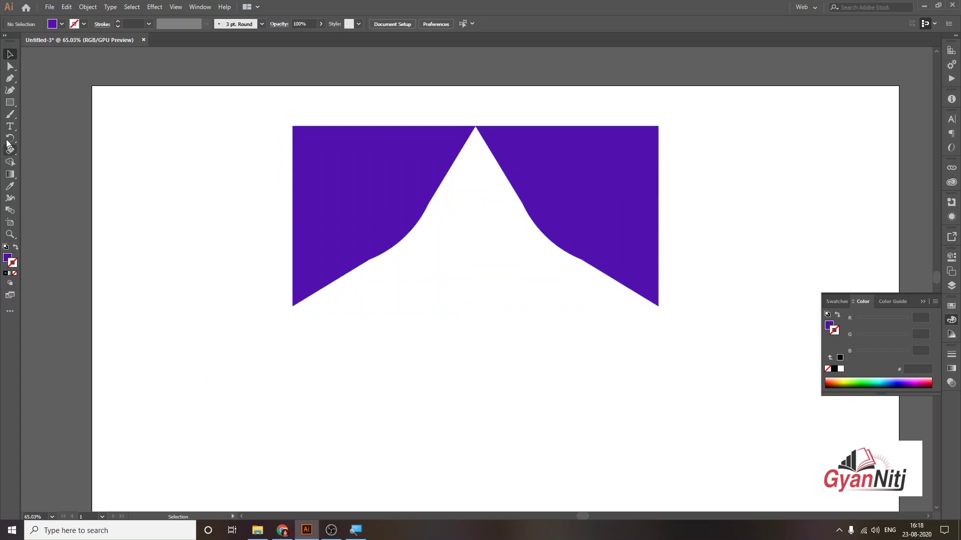
{"action": "left_click", "coordinate": [10, 102]}
Step: Draw a tall narrow rectangle under the left curtain end, nudge it up, and fill it brown (#754c24)
{"action": "mouse_move", "coordinate": [301, 280]}
{"action": "left_mouse_down"}
{"action": "mouse_move", "coordinate": [345, 399]}
{"action": "mouse_move", "coordinate": [344, 476]}
{"action": "left_mouse_up"}
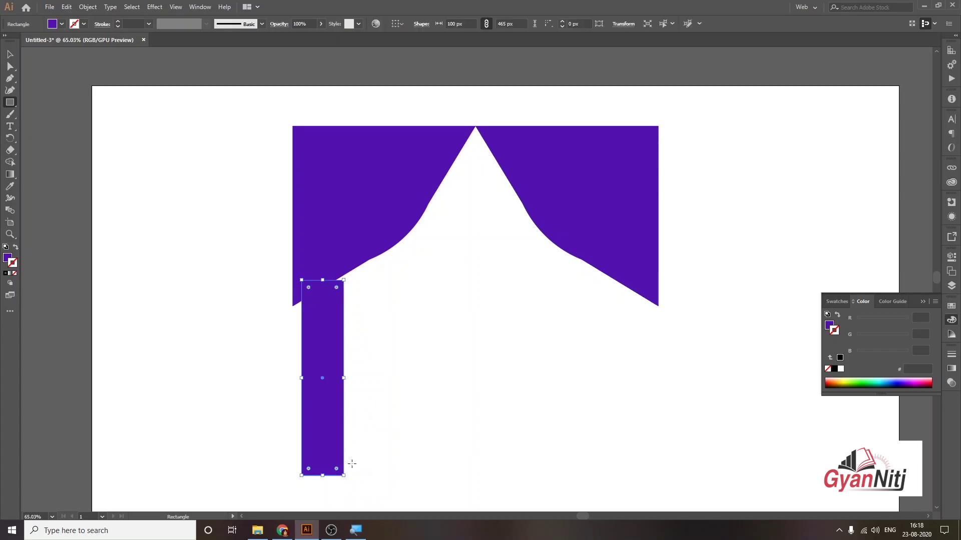
{"action": "left_click", "coordinate": [8, 56]}
{"action": "left_click_drag", "start_coordinate": [317, 341], "coordinate": [315, 327]}
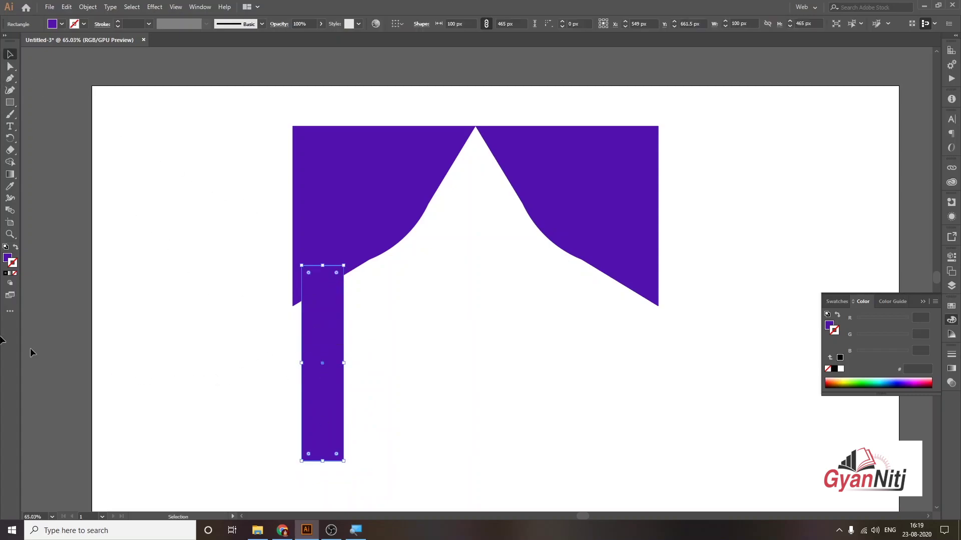
{"action": "double_click", "coordinate": [8, 258]}
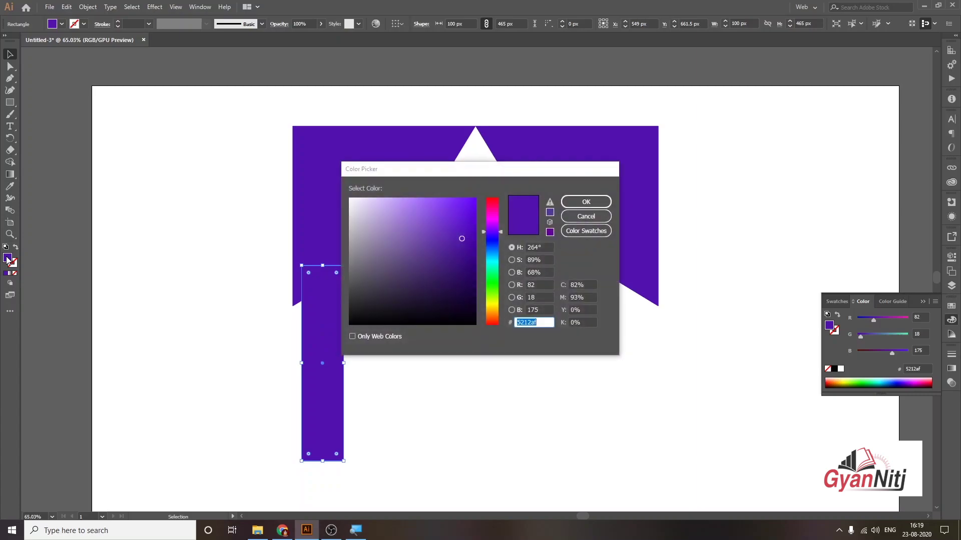
{"action": "key", "text": "Escape"}
{"action": "left_click", "coordinate": [62, 24]}
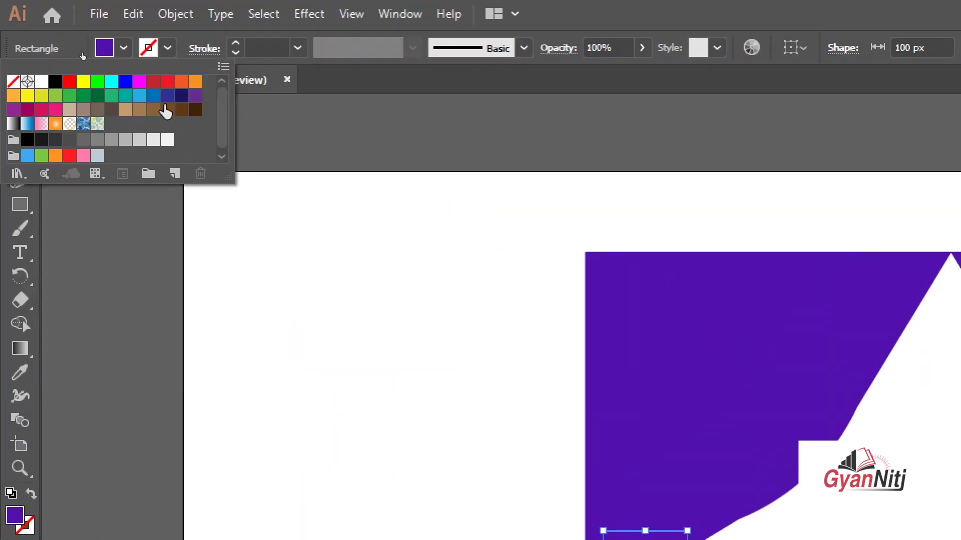
{"action": "left_click", "coordinate": [168, 110]}
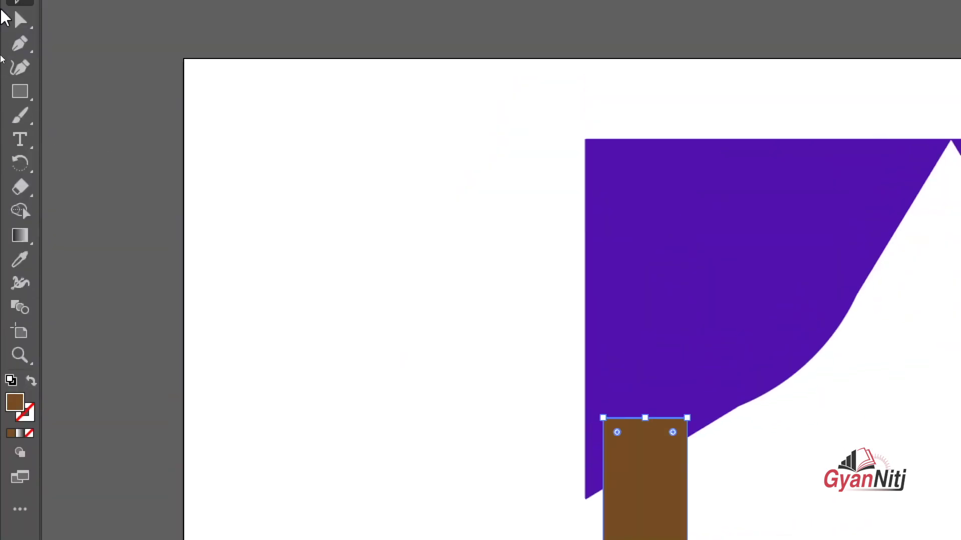
{"action": "left_click", "coordinate": [199, 191]}
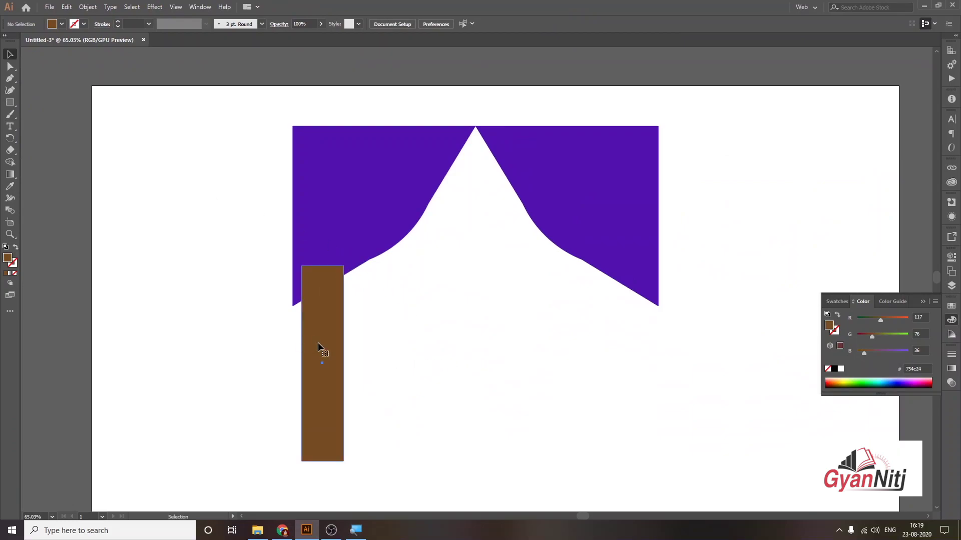
Step: Add a second brown post under the right curtain end, keeping one under the left
{"action": "left_click_drag", "start_coordinate": [318, 344], "coordinate": [621, 364]}
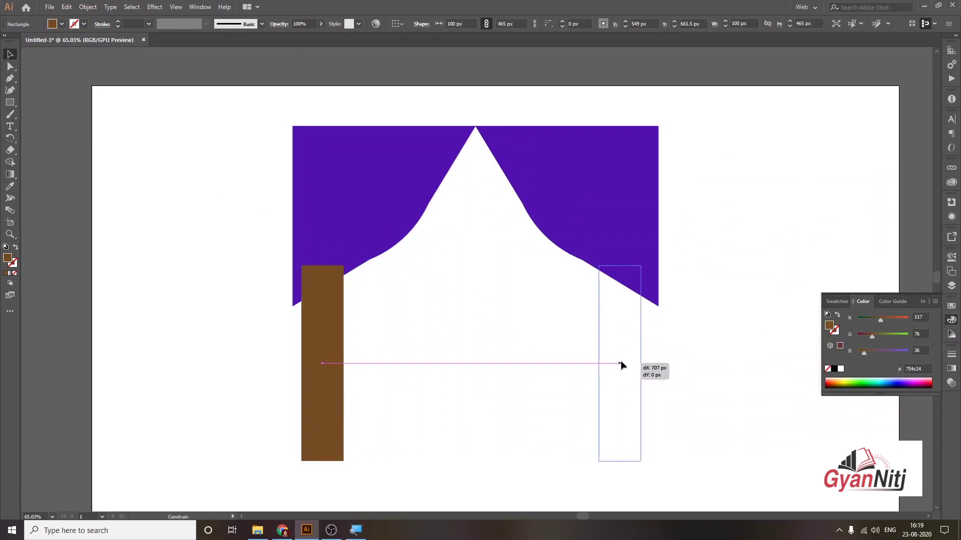
{"action": "left_click_drag", "start_coordinate": [620, 364], "coordinate": [621, 364]}
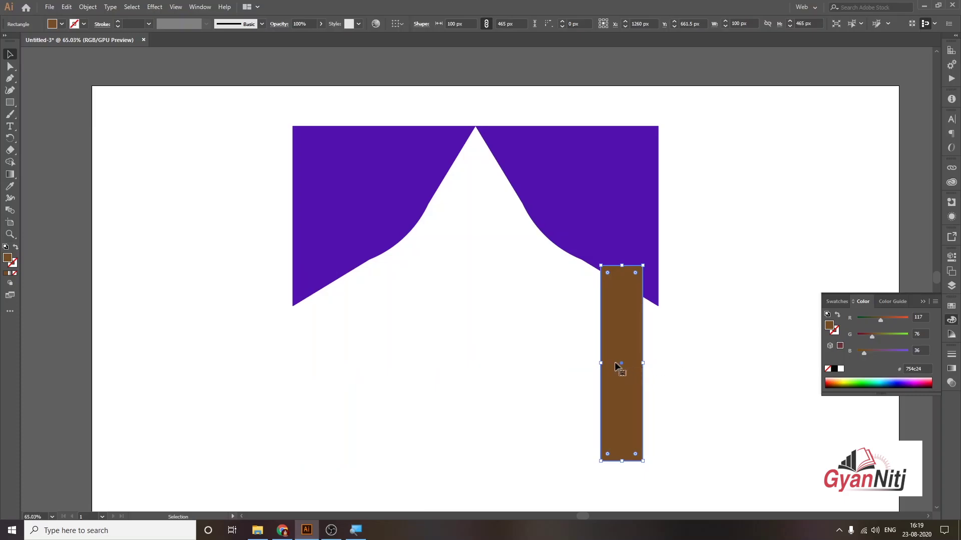
{"action": "key", "text": "super"}
{"action": "key", "text": "super"}
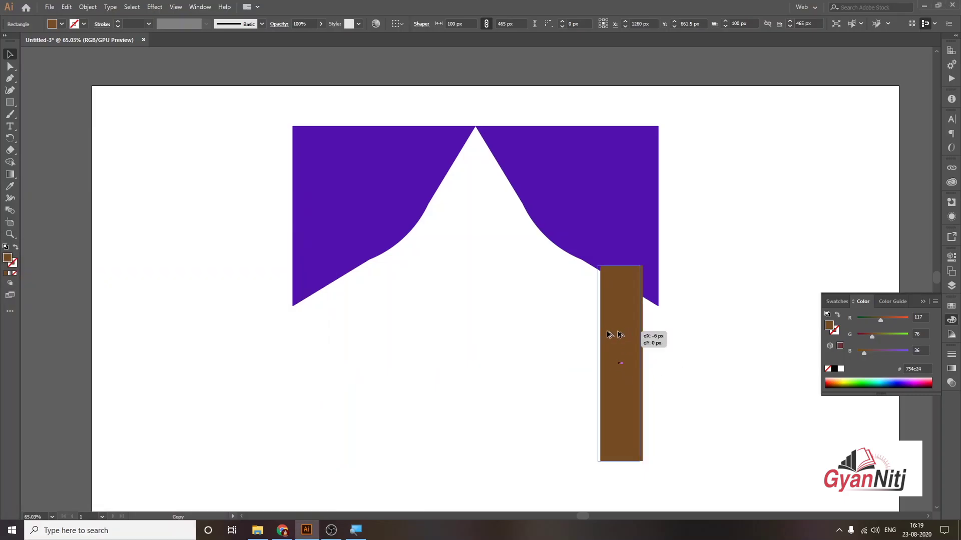
{"action": "left_click_drag", "start_coordinate": [623, 331], "coordinate": [330, 324]}
{"action": "left_click", "coordinate": [705, 332]}
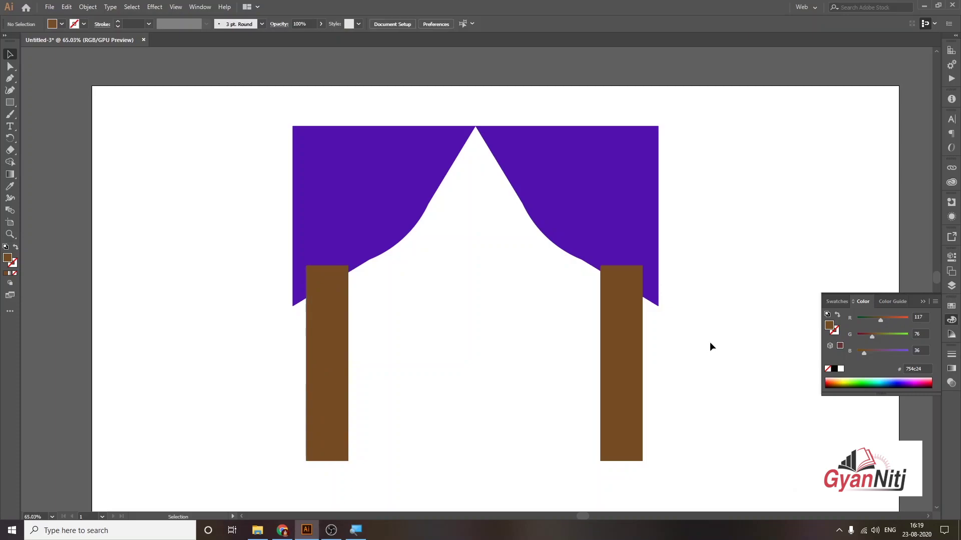
Step: Select the pillars and curtain halves to inspect them, then collapse the Color panel and deselect
{"action": "left_click_drag", "start_coordinate": [685, 356], "coordinate": [308, 449]}
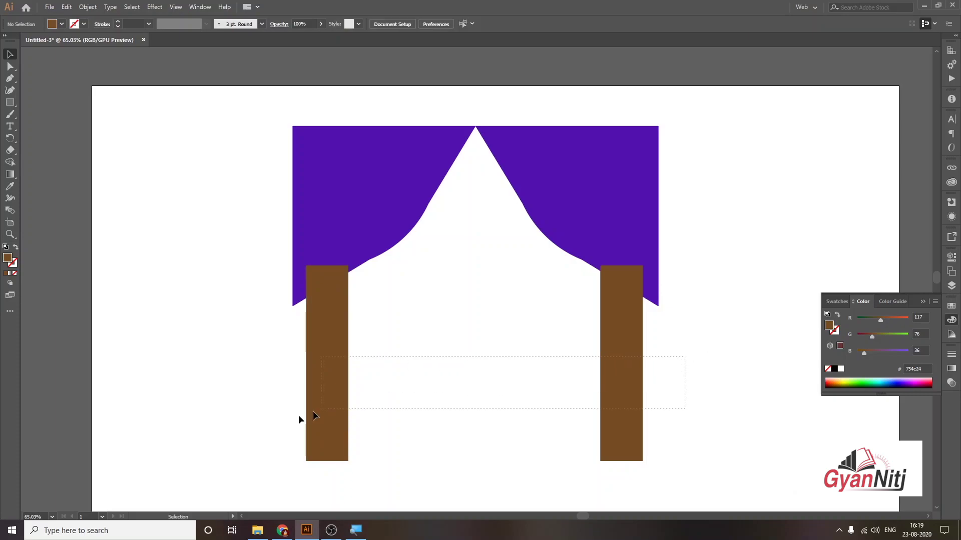
{"action": "left_click_drag", "start_coordinate": [676, 218], "coordinate": [515, 208]}
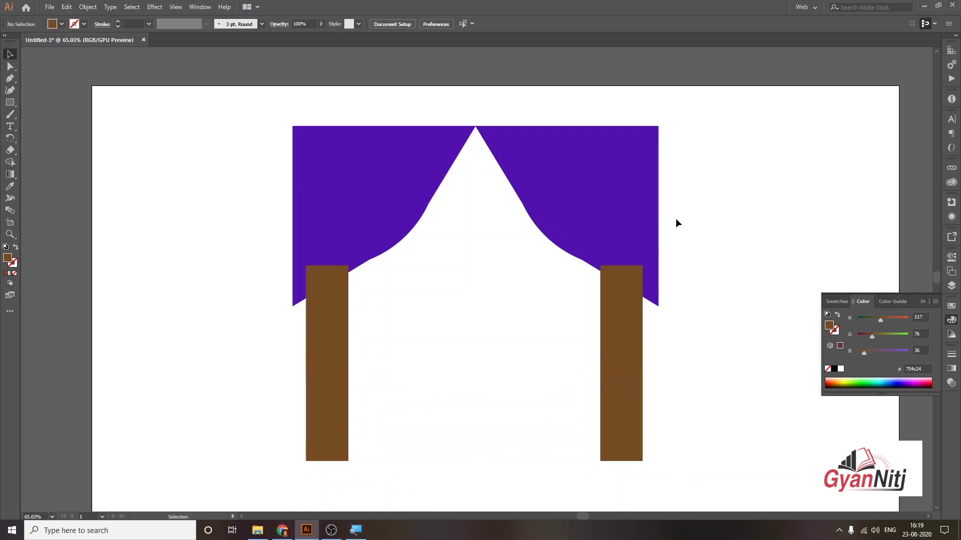
{"action": "left_click", "coordinate": [416, 194], "text": "shift"}
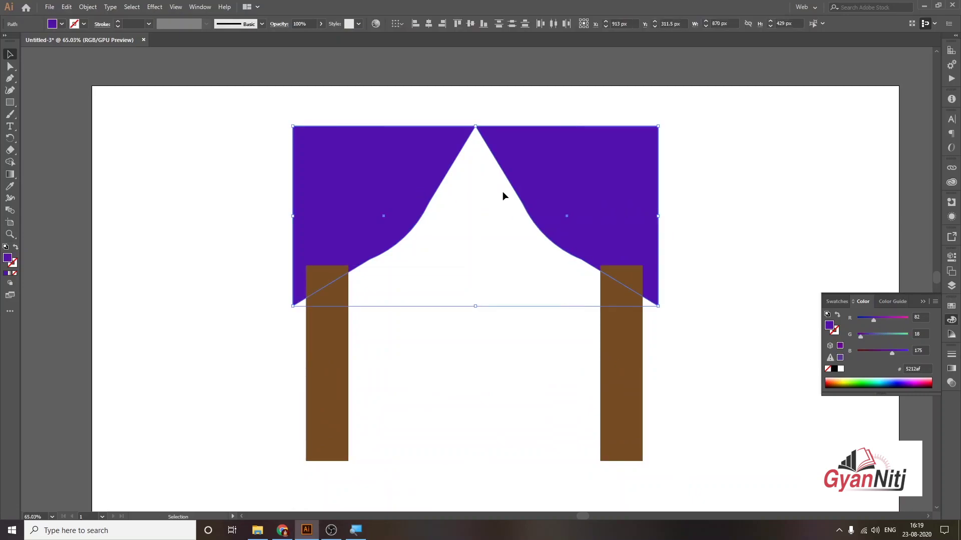
{"action": "left_click", "coordinate": [726, 180]}
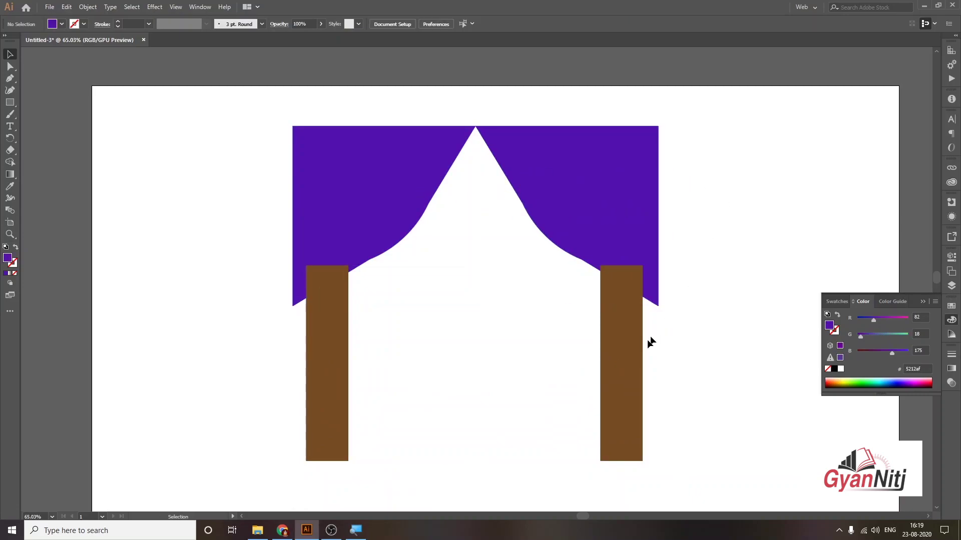
{"action": "left_click", "coordinate": [631, 355]}
{"action": "left_click", "coordinate": [343, 339]}
{"action": "left_click", "coordinate": [363, 219]}
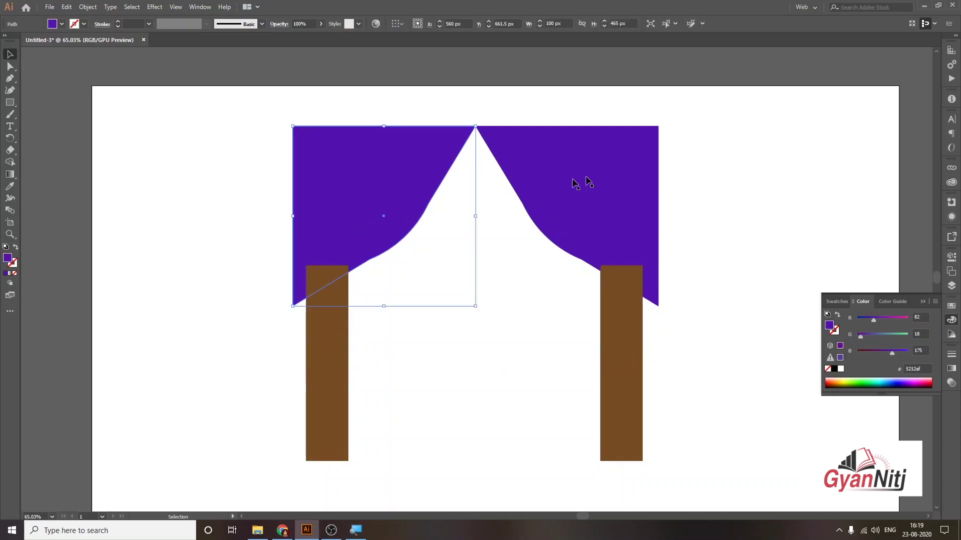
{"action": "left_click", "coordinate": [628, 170]}
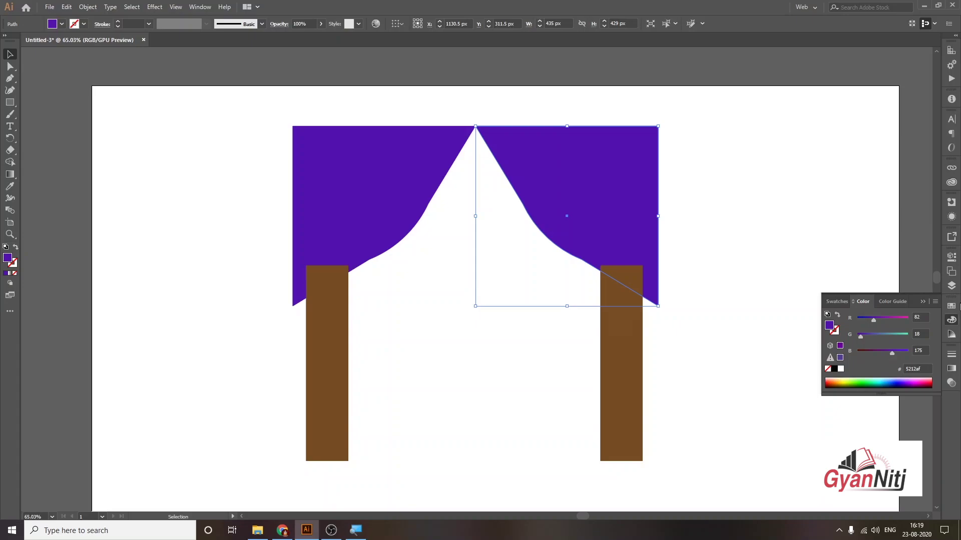
{"action": "left_click", "coordinate": [950, 321]}
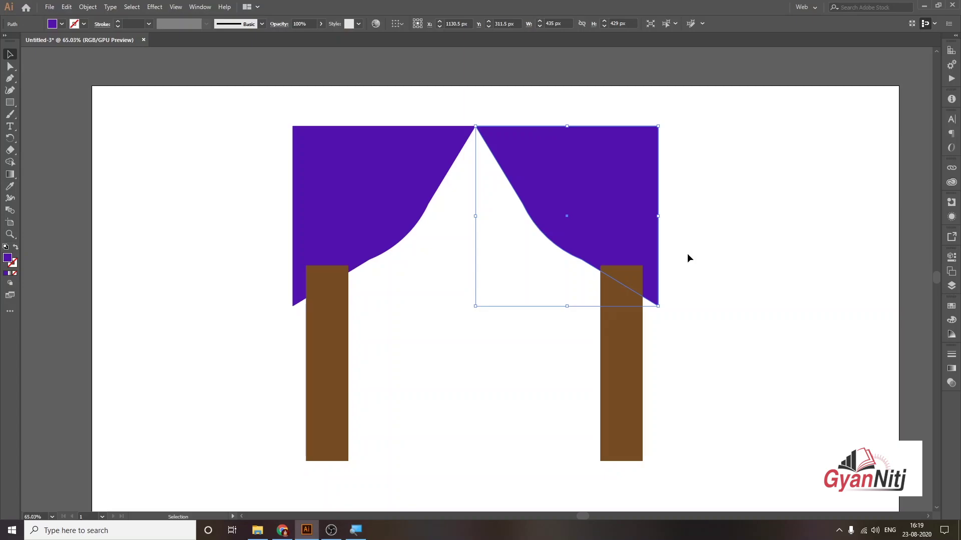
{"action": "left_click", "coordinate": [694, 259]}
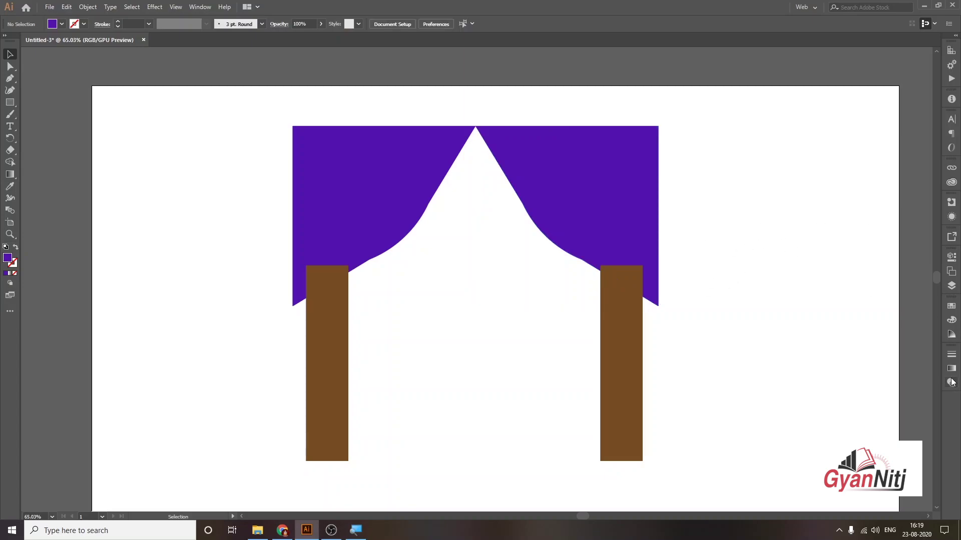
Step: Show the Layers panel with F7 so Layer 1 appears on the right
{"action": "left_click", "coordinate": [951, 286]}
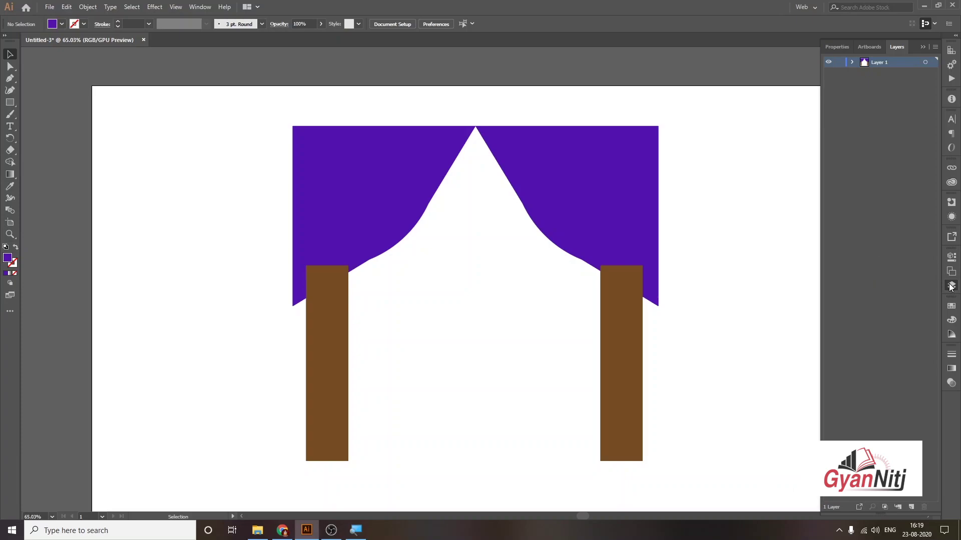
{"action": "left_click", "coordinate": [204, 8]}
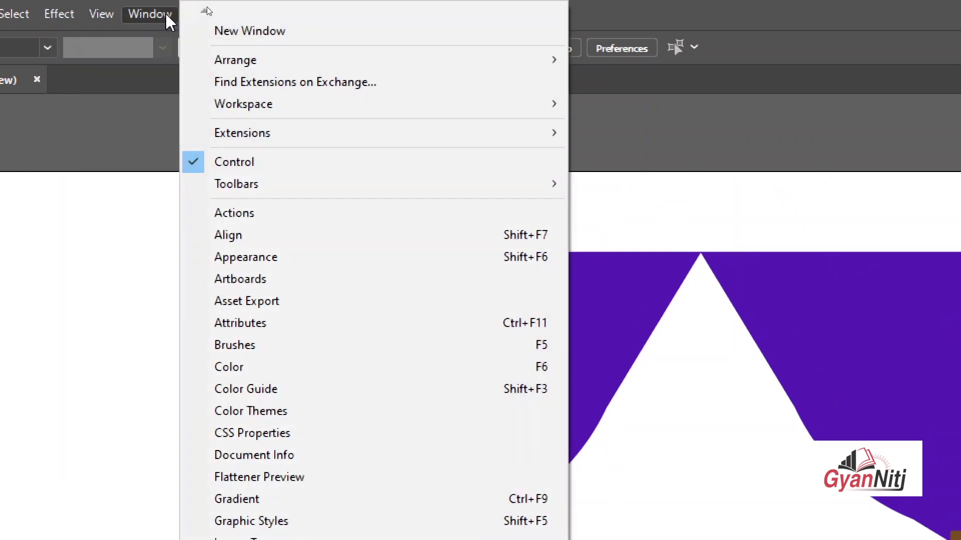
{"action": "left_click", "coordinate": [150, 14]}
{"action": "left_click", "coordinate": [145, 14]}
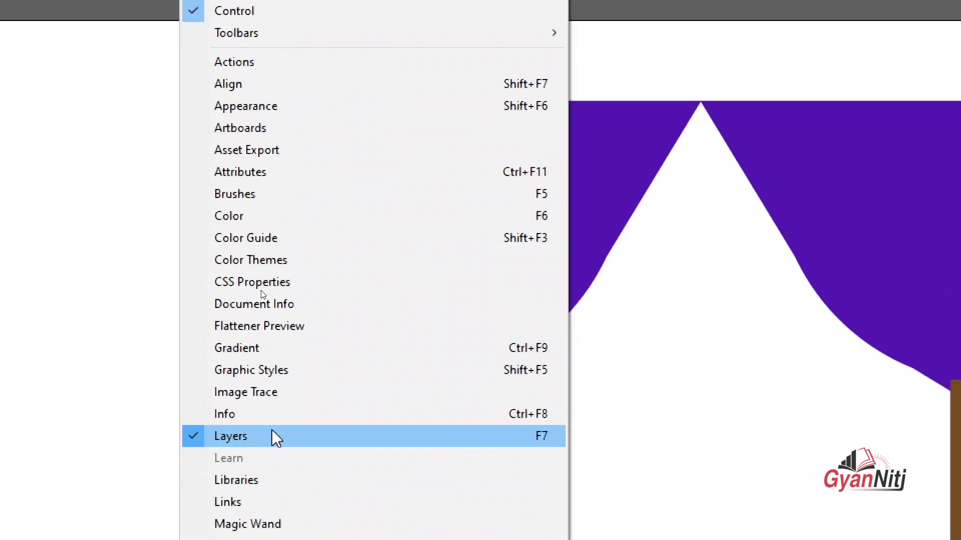
{"action": "left_click", "coordinate": [273, 437]}
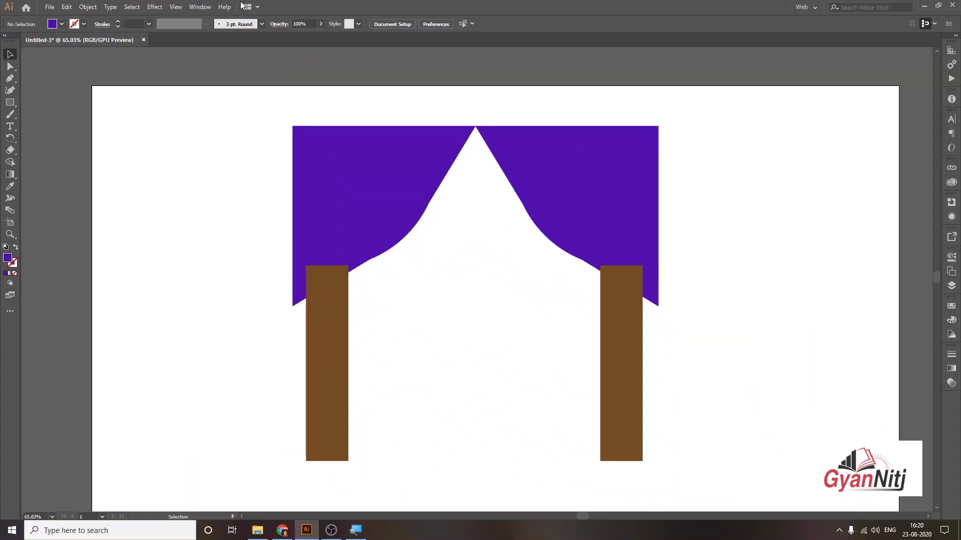
{"action": "key", "text": "F7"}
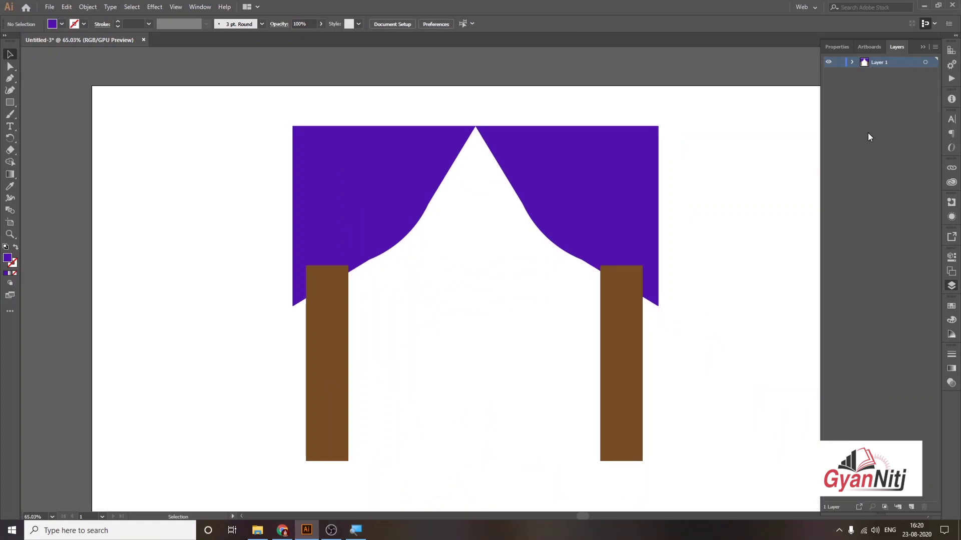
Step: Expand Layer 1 and step through its rectangle and curtain path objects
{"action": "left_click", "coordinate": [852, 62]}
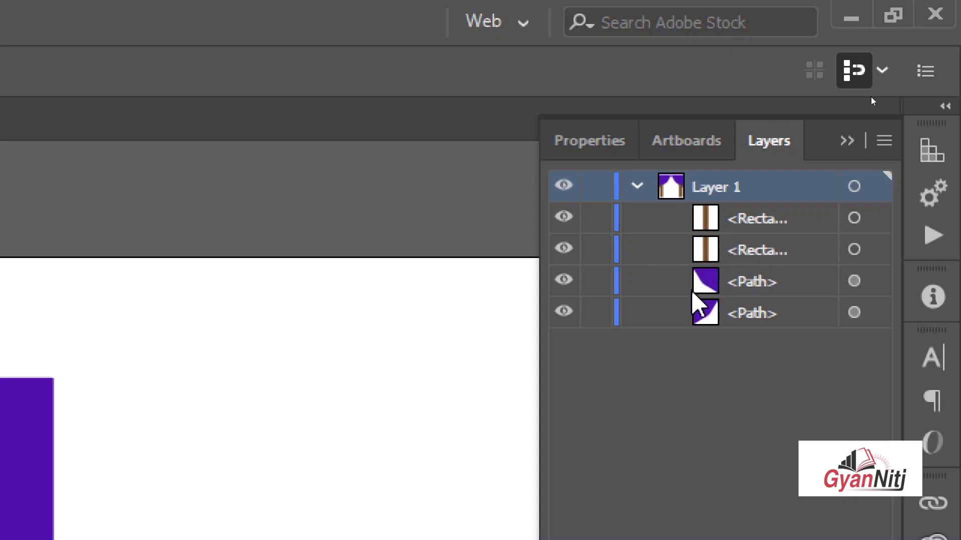
{"action": "left_click", "coordinate": [768, 220]}
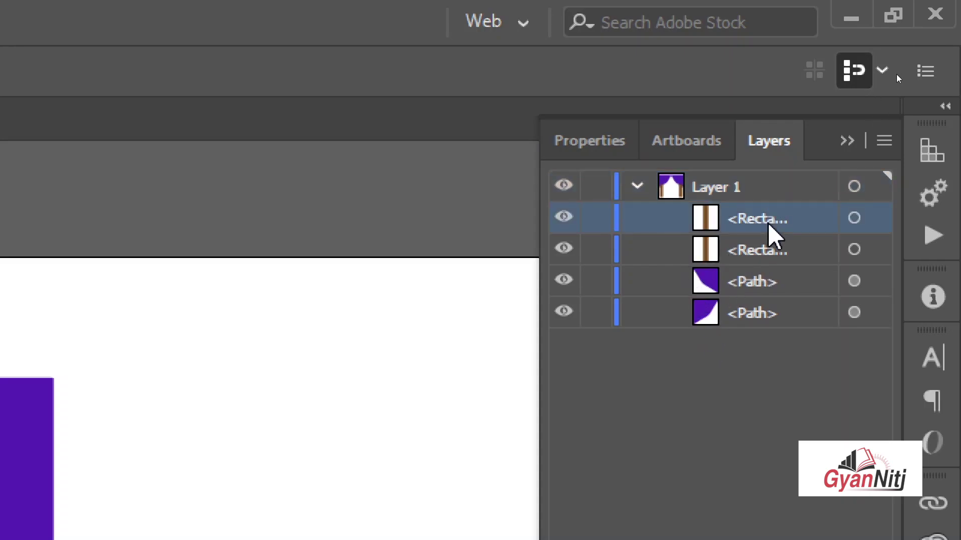
{"action": "left_click", "coordinate": [764, 253]}
{"action": "left_click", "coordinate": [758, 283]}
{"action": "left_click", "coordinate": [756, 314]}
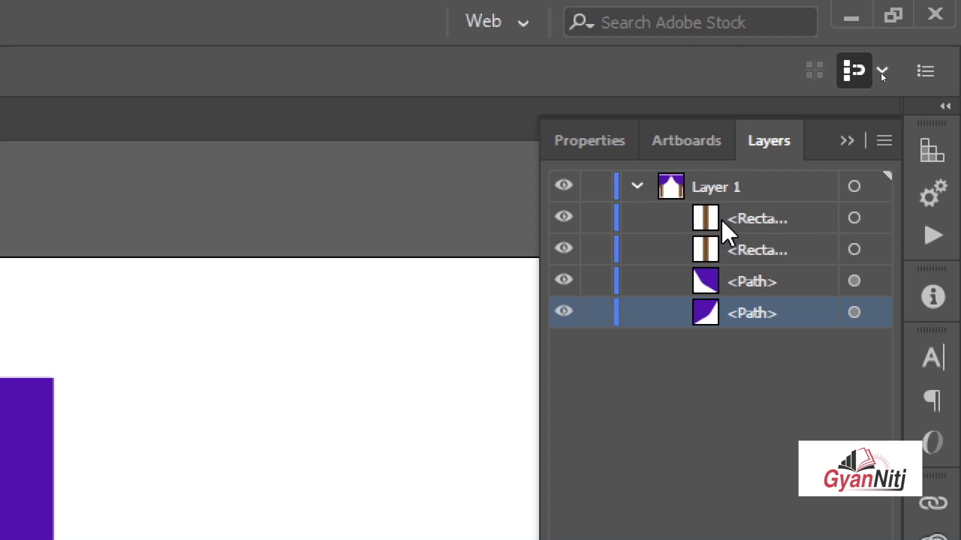
{"action": "left_click", "coordinate": [752, 223]}
{"action": "left_click", "coordinate": [748, 248]}
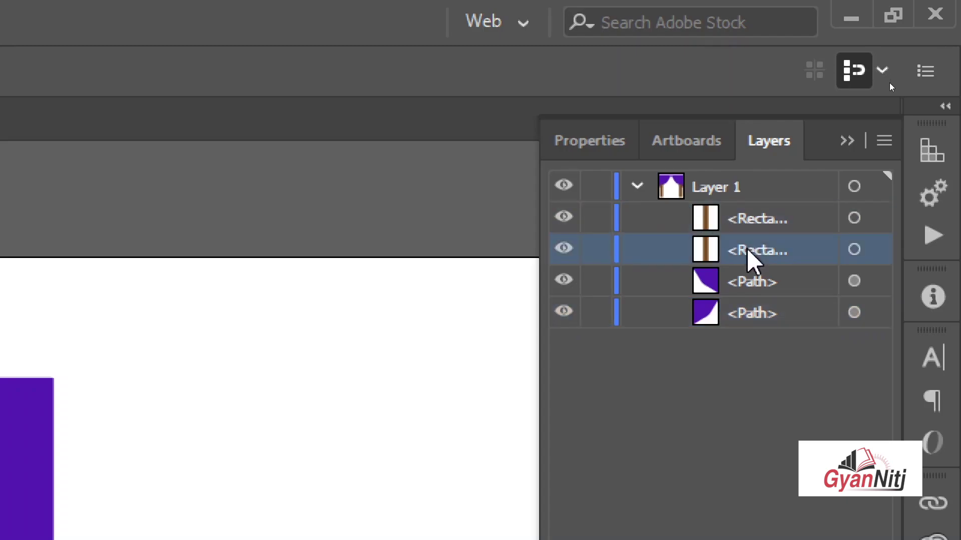
{"action": "left_click", "coordinate": [748, 284]}
{"action": "left_click", "coordinate": [750, 313]}
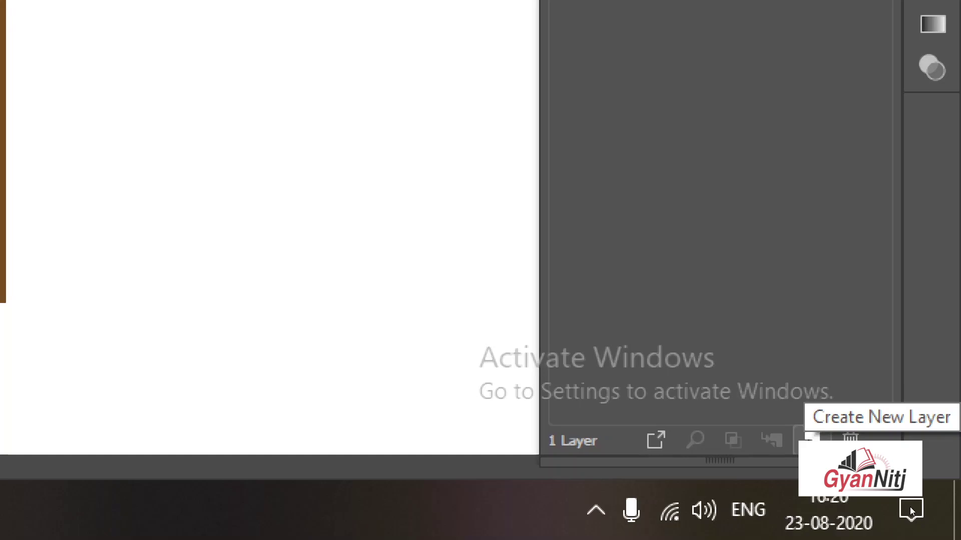
Step: Create Layer 2 and move both <Rectangle> pillar objects into it, collapsing Layer 1
{"action": "left_click", "coordinate": [811, 440]}
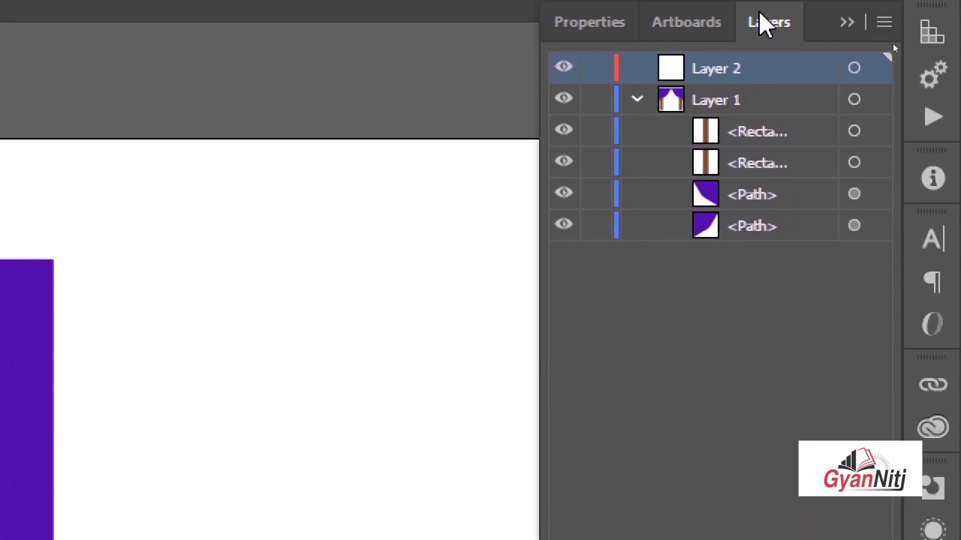
{"action": "left_click", "coordinate": [762, 136]}
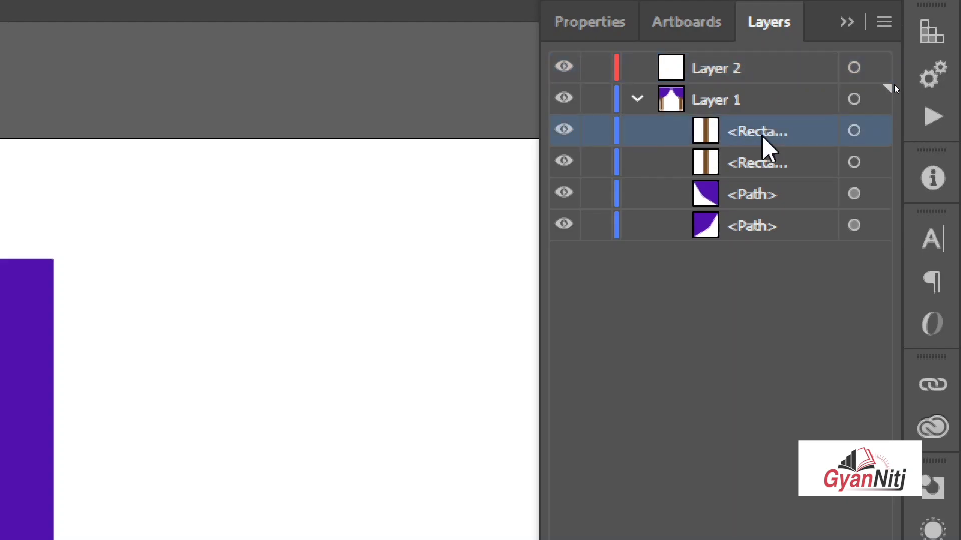
{"action": "left_click", "coordinate": [750, 169], "text": "shift"}
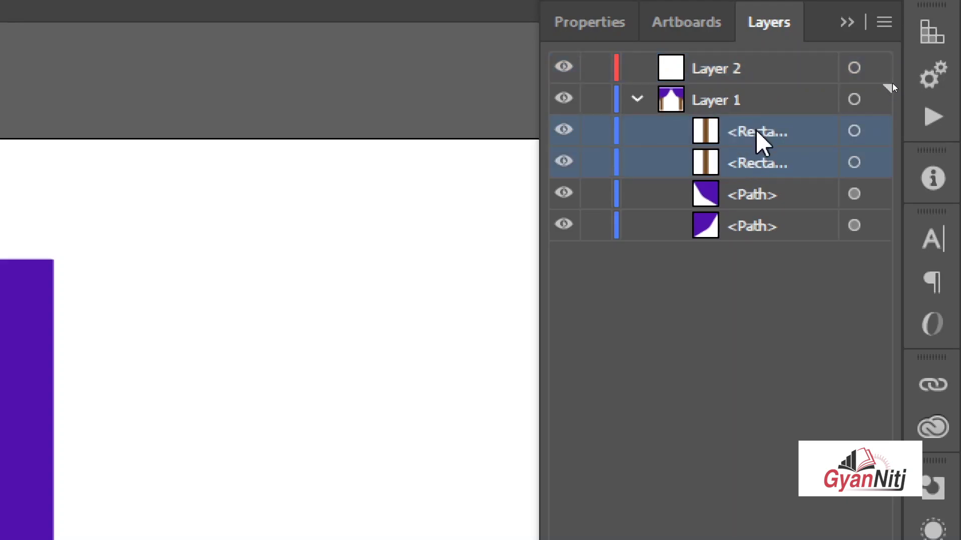
{"action": "mouse_move", "coordinate": [761, 140]}
{"action": "left_mouse_down"}
{"action": "mouse_move", "coordinate": [735, 52]}
{"action": "mouse_move", "coordinate": [731, 73]}
{"action": "left_mouse_up"}
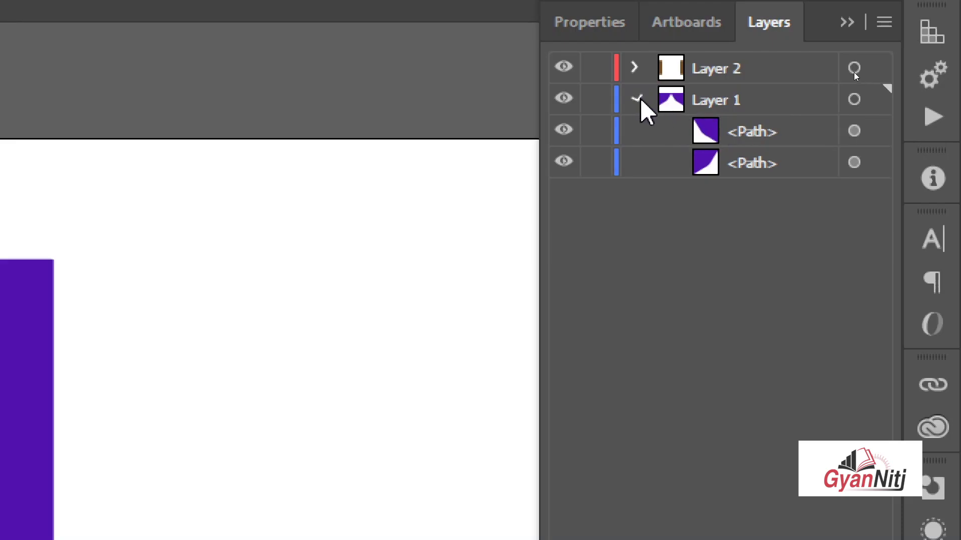
{"action": "left_click", "coordinate": [637, 99]}
{"action": "left_click", "coordinate": [728, 100]}
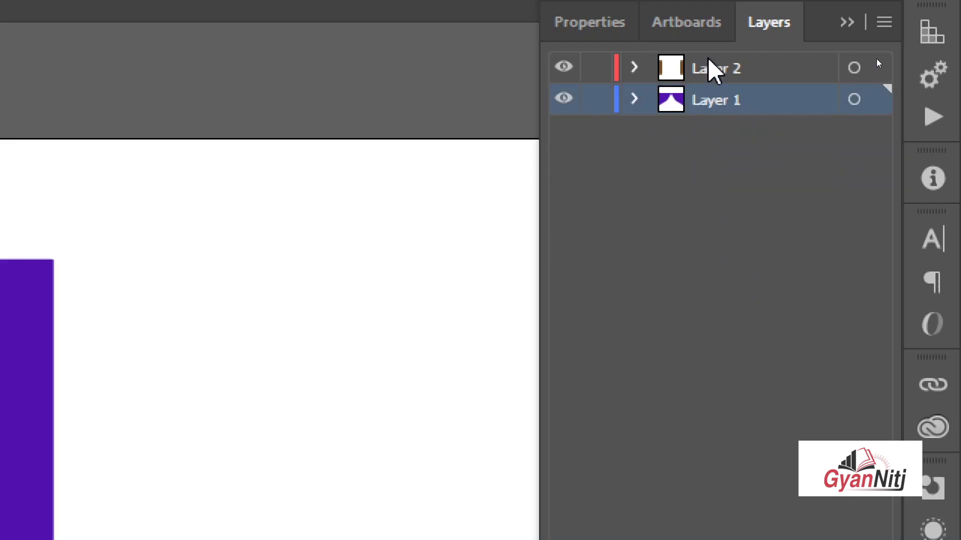
{"action": "left_click", "coordinate": [740, 68]}
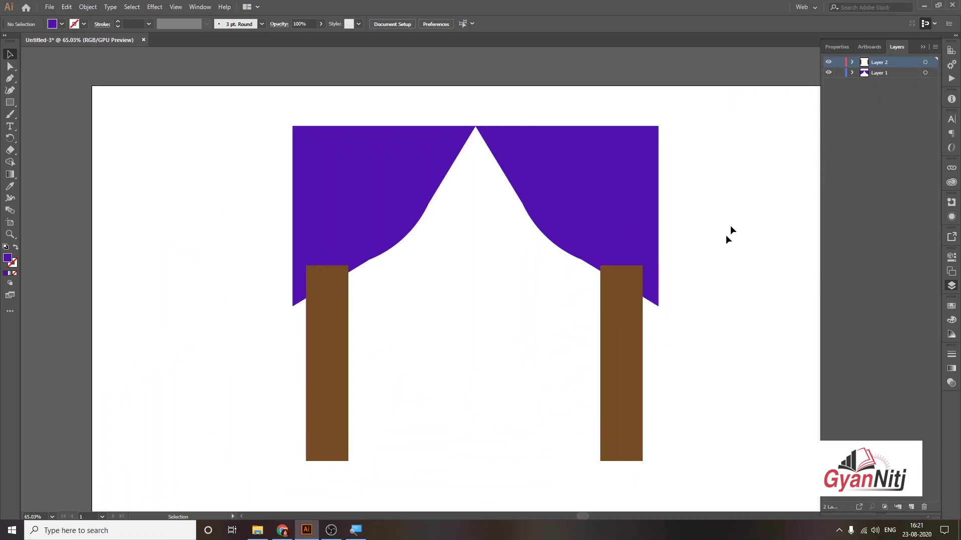
Step: Send both brown pillars to the back and move Layer 2 below Layer 1
{"action": "left_click", "coordinate": [611, 335]}
{"action": "left_click", "coordinate": [326, 354]}
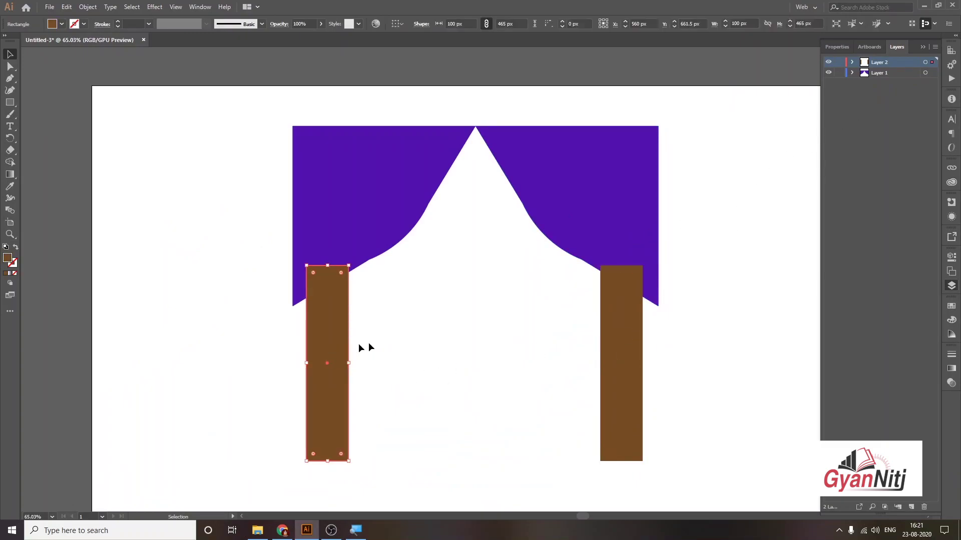
{"action": "left_click", "coordinate": [531, 214]}
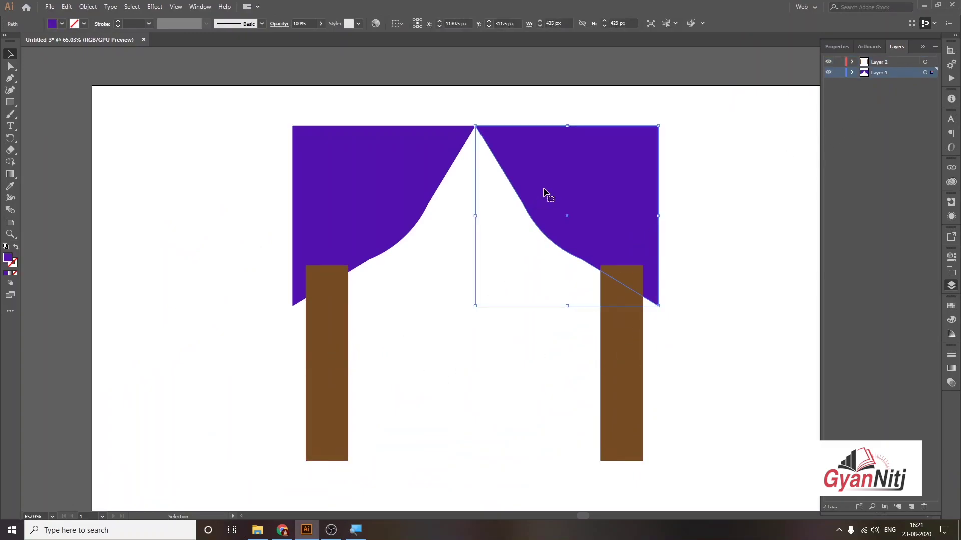
{"action": "left_click", "coordinate": [616, 337]}
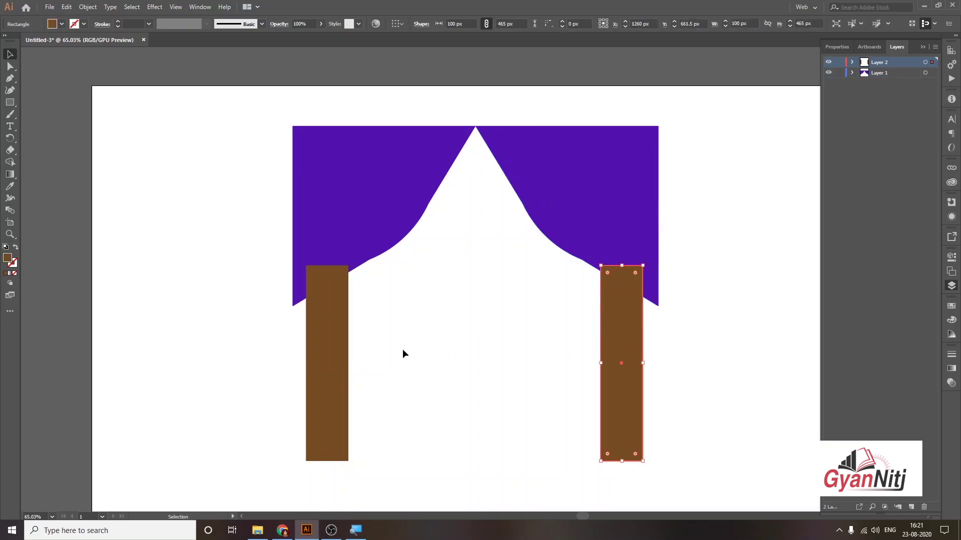
{"action": "left_click", "coordinate": [342, 344], "text": "shift"}
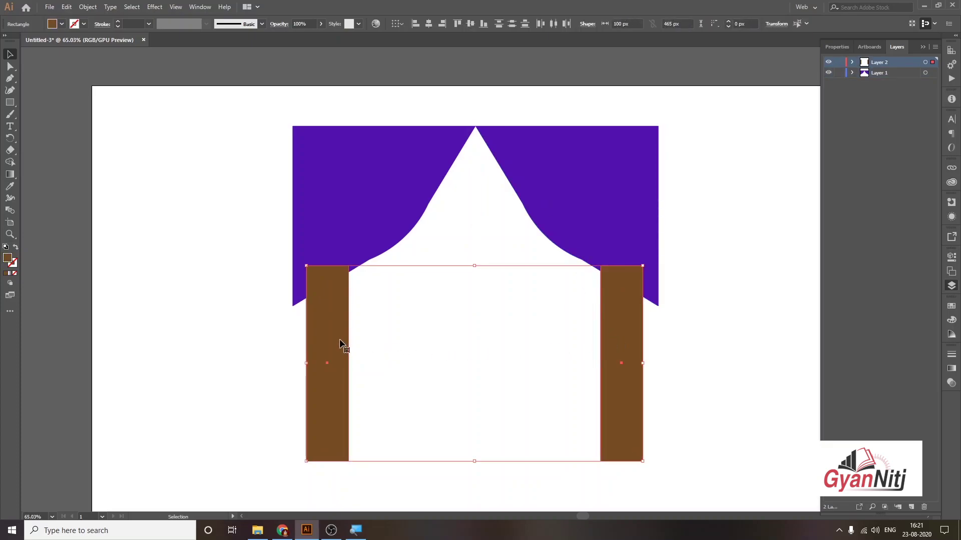
{"action": "right_click", "coordinate": [338, 410]}
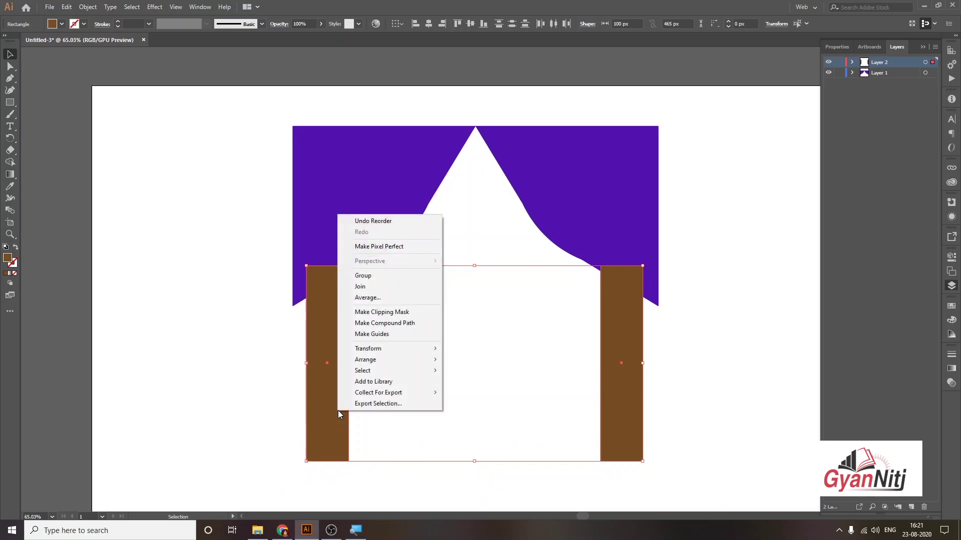
{"action": "mouse_move", "coordinate": [386, 359]}
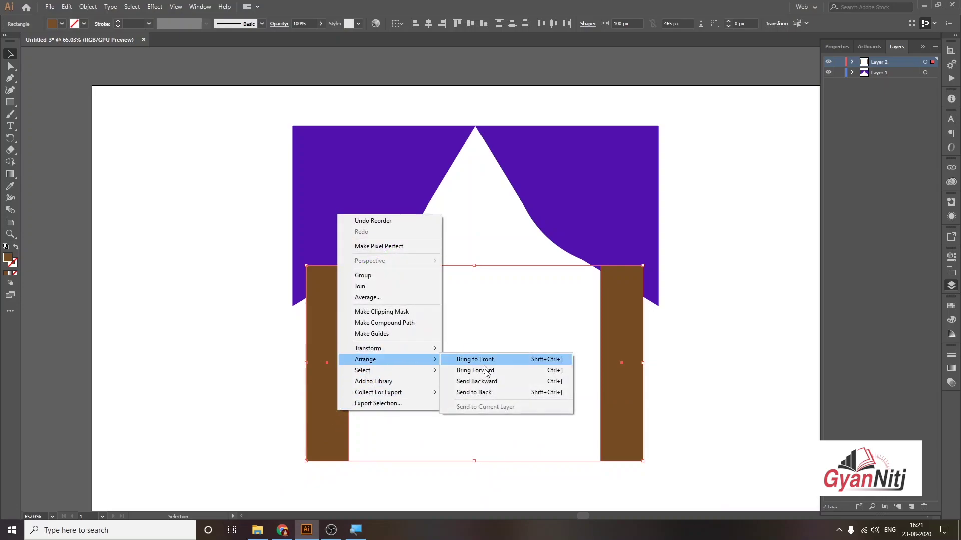
{"action": "left_click", "coordinate": [493, 393]}
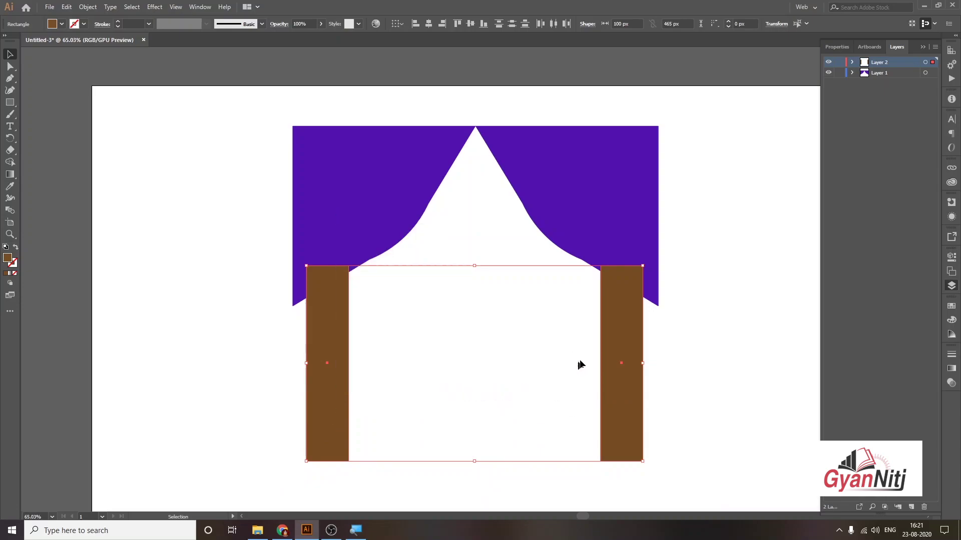
{"action": "left_click", "coordinate": [668, 328]}
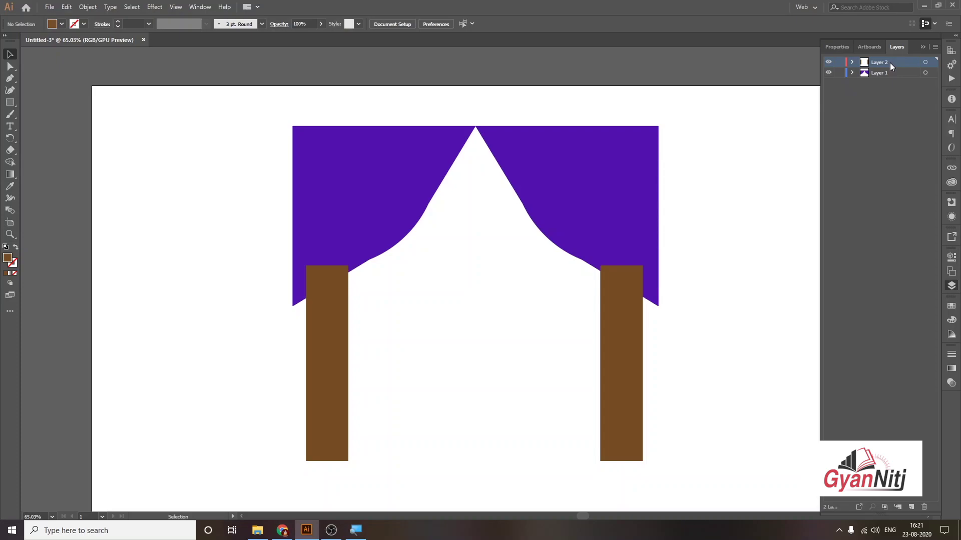
{"action": "left_click_drag", "start_coordinate": [890, 63], "coordinate": [890, 80]}
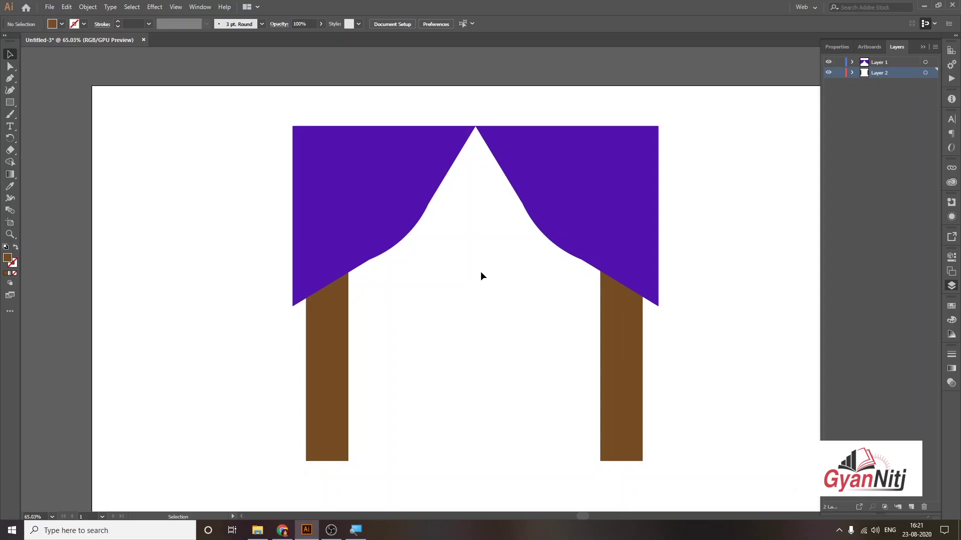
Step: Nudge the right purple curtain up-right, then back down over the right pillar
{"action": "left_click", "coordinate": [611, 341]}
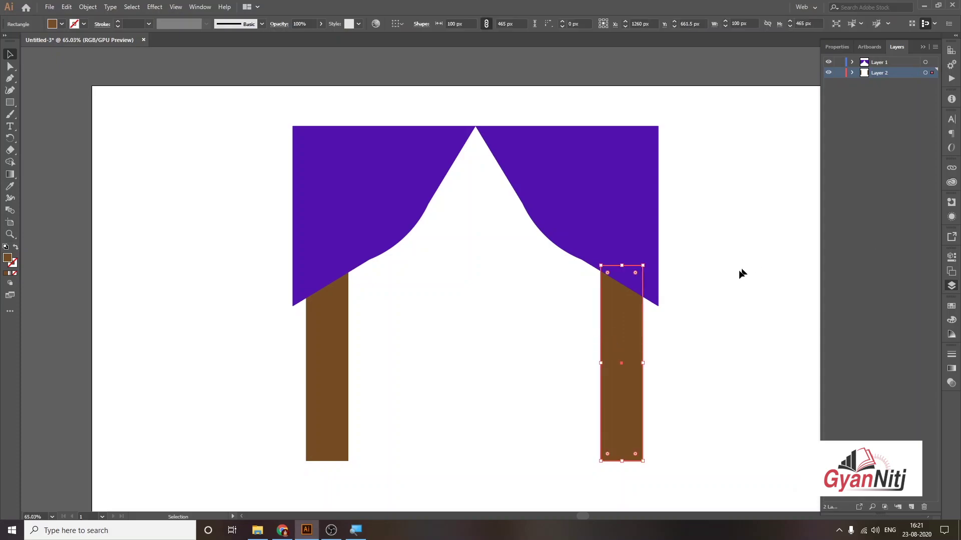
{"action": "left_click", "coordinate": [721, 289]}
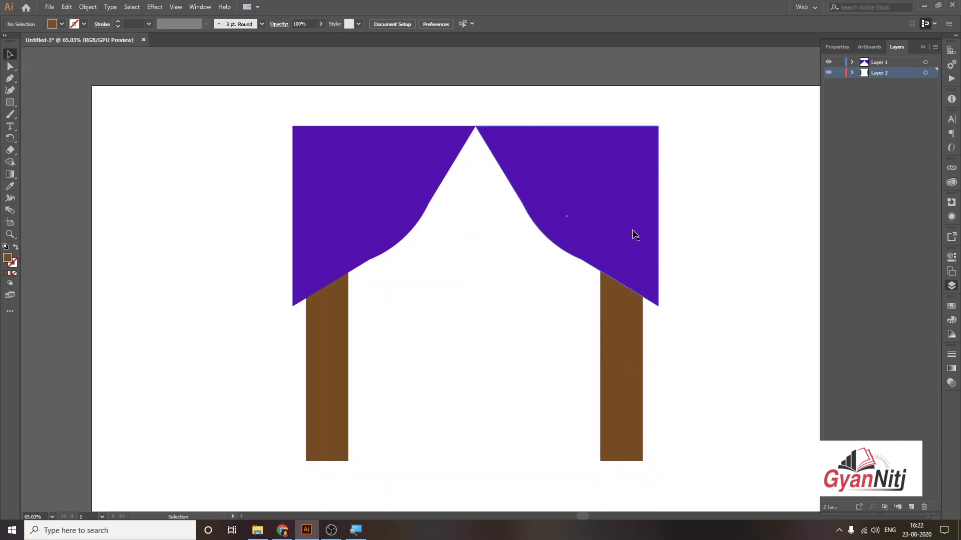
{"action": "left_click_drag", "start_coordinate": [635, 235], "coordinate": [705, 198]}
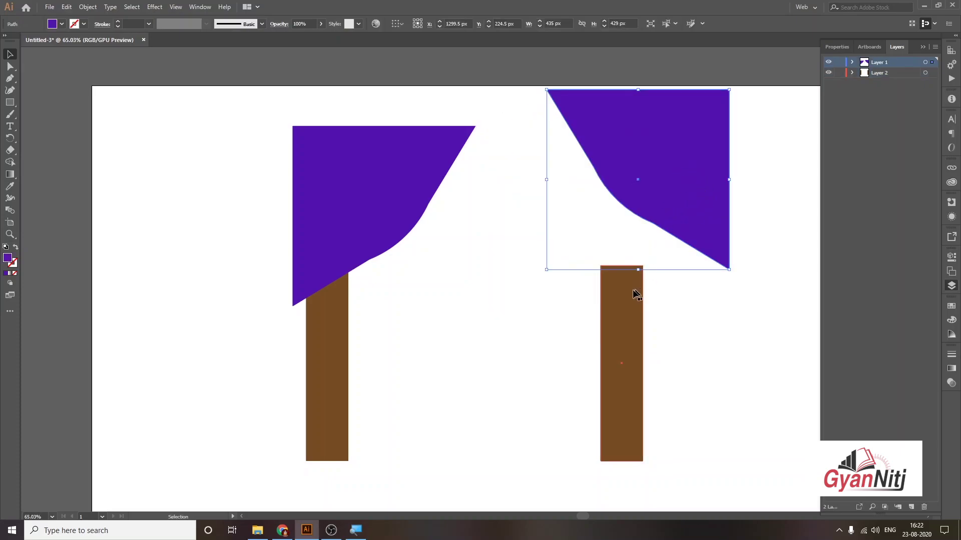
{"action": "left_click_drag", "start_coordinate": [696, 205], "coordinate": [616, 269]}
Step: Make a clipping mask from the right pillar and the right curtain
{"action": "left_click", "coordinate": [623, 365]}
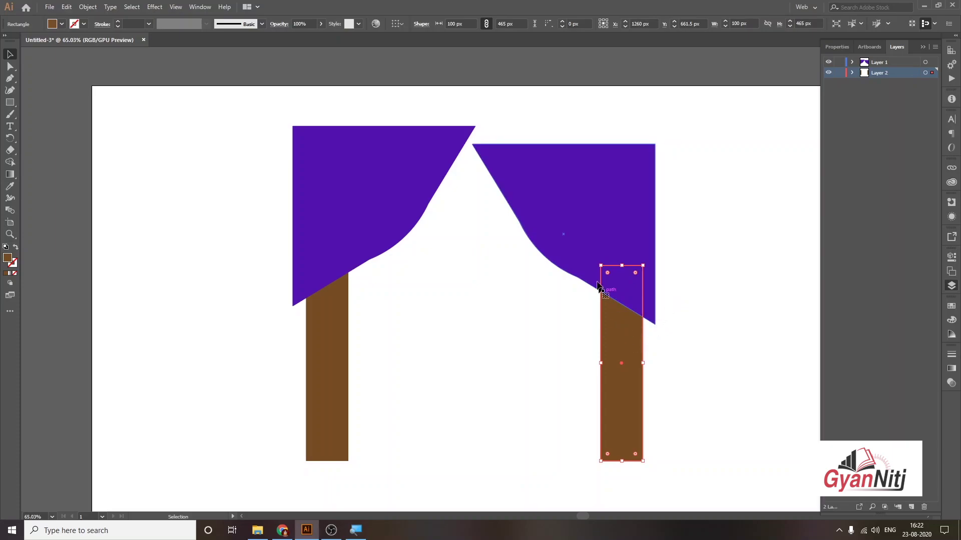
{"action": "left_click", "coordinate": [586, 222]}
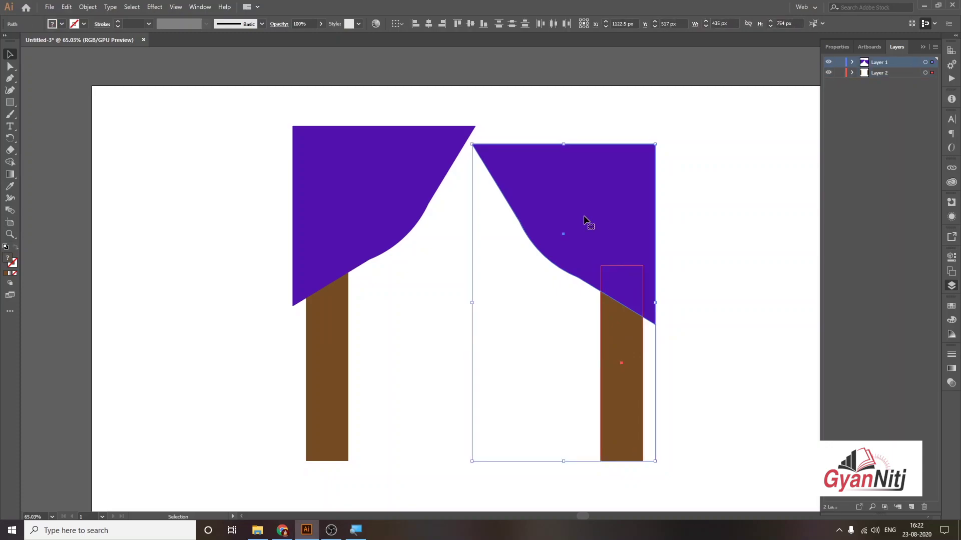
{"action": "right_click", "coordinate": [584, 217]}
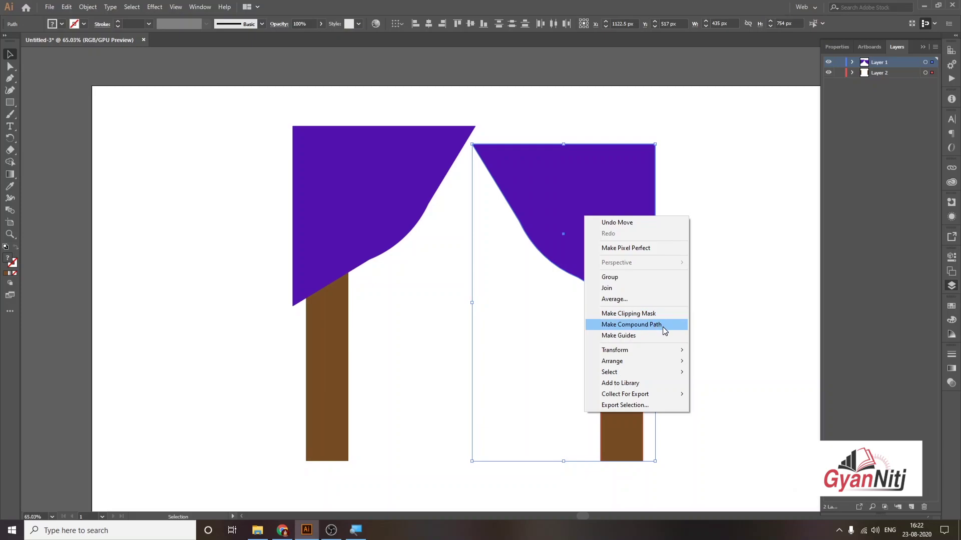
{"action": "left_click", "coordinate": [660, 313]}
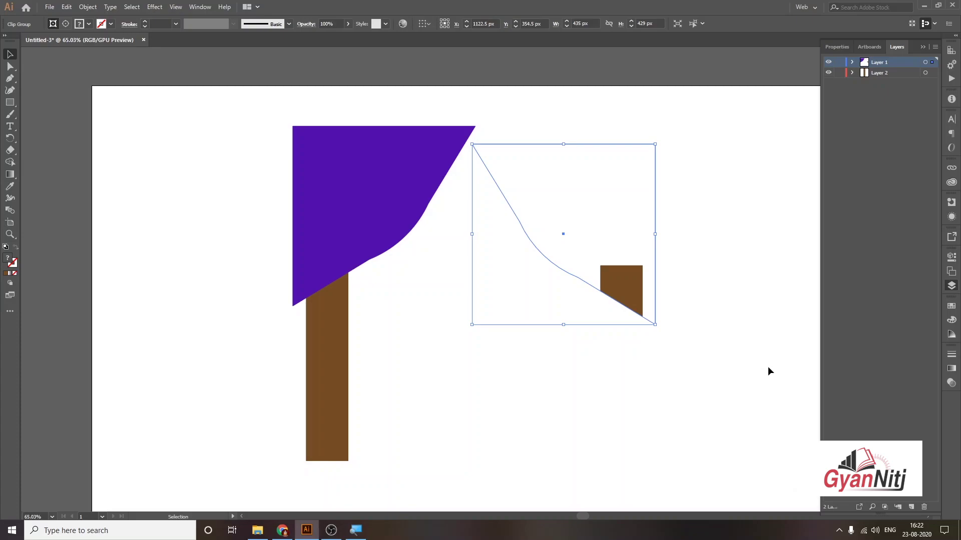
Step: Undo the clipping mask and float the Layers panel over the canvas
{"action": "key", "text": "ctrl+z"}
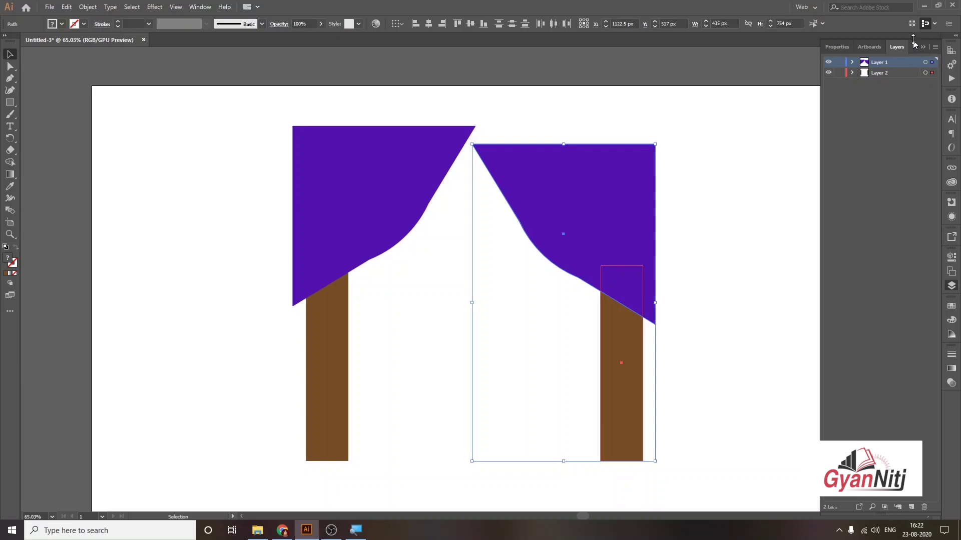
{"action": "mouse_move", "coordinate": [913, 38]}
{"action": "left_mouse_down"}
{"action": "mouse_move", "coordinate": [904, 211]}
{"action": "mouse_move", "coordinate": [861, 37]}
{"action": "left_mouse_up"}
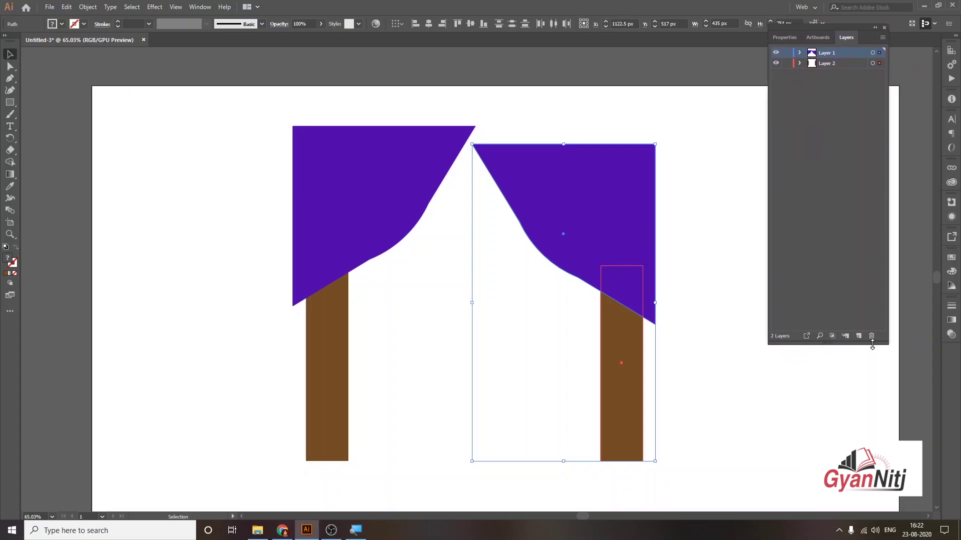
{"action": "left_click", "coordinate": [832, 336]}
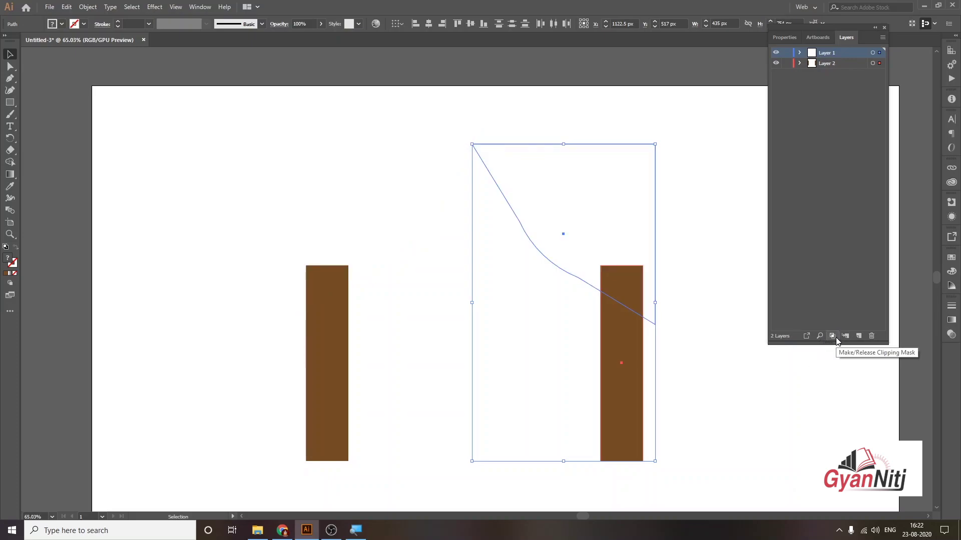
{"action": "left_click", "coordinate": [832, 337]}
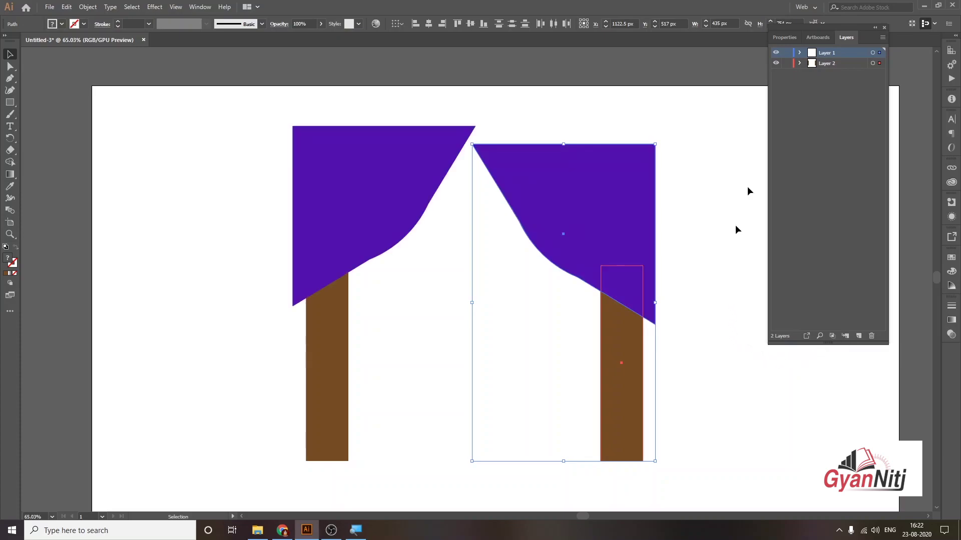
Step: Move the pillar rectangle from Layer 2 into Layer 1 beneath the top curtain path
{"action": "left_click", "coordinate": [799, 64]}
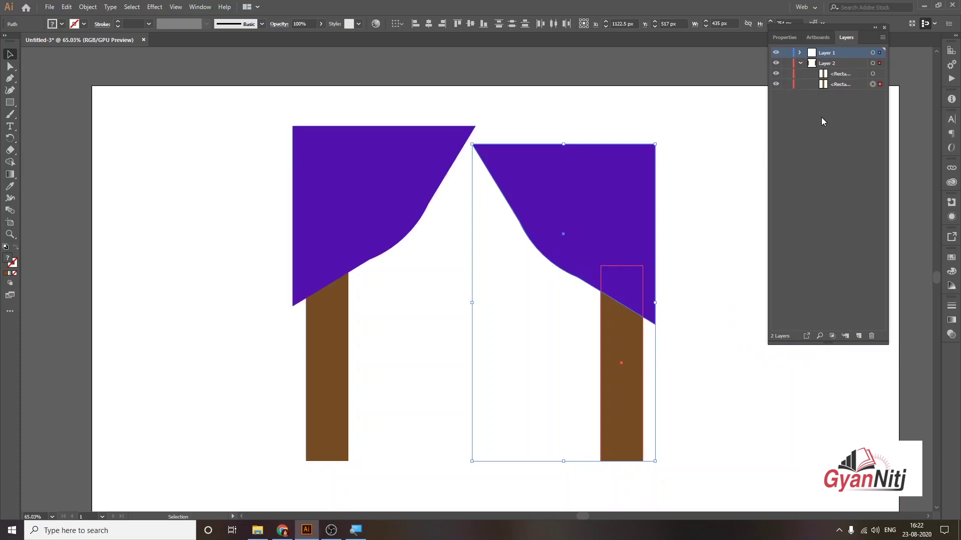
{"action": "left_click", "coordinate": [800, 53]}
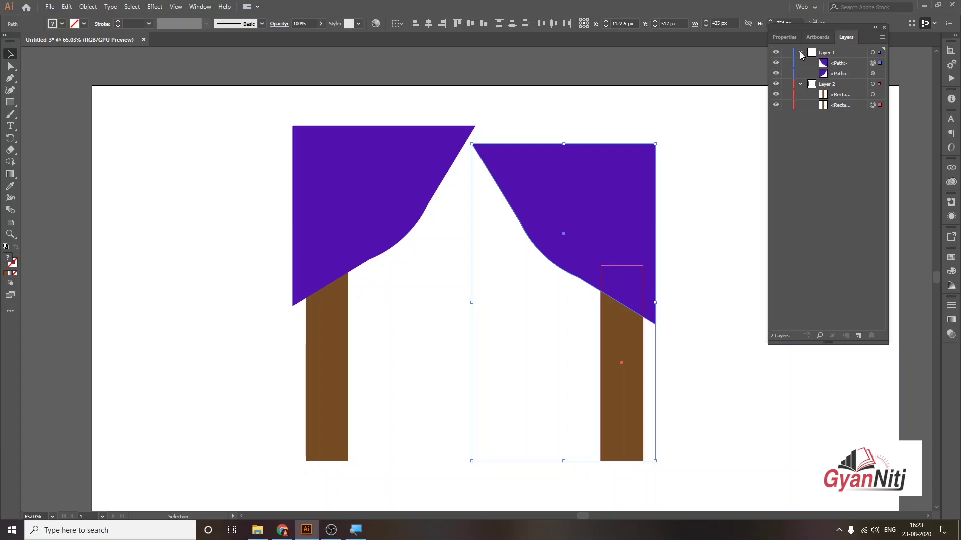
{"action": "left_click", "coordinate": [847, 64]}
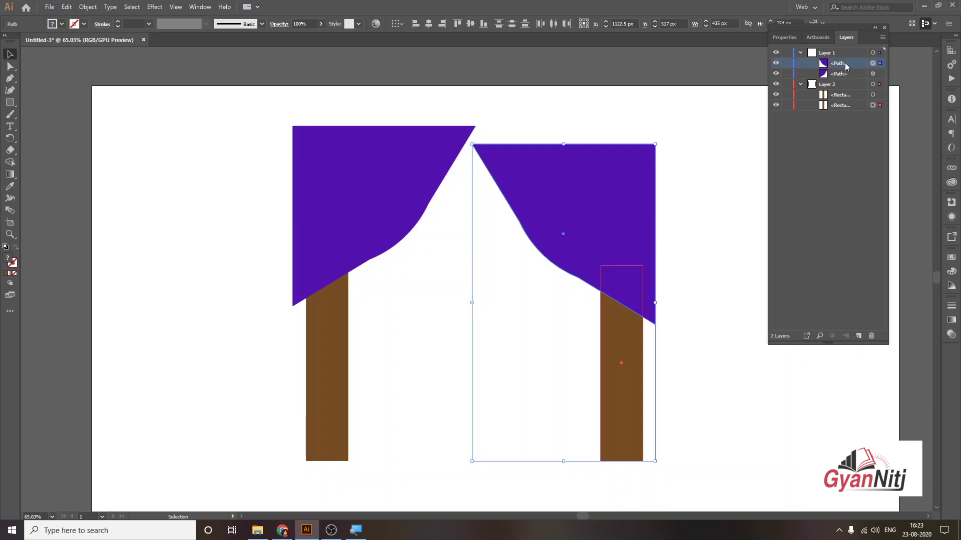
{"action": "left_click", "coordinate": [844, 96]}
{"action": "left_click_drag", "start_coordinate": [846, 96], "coordinate": [843, 74]}
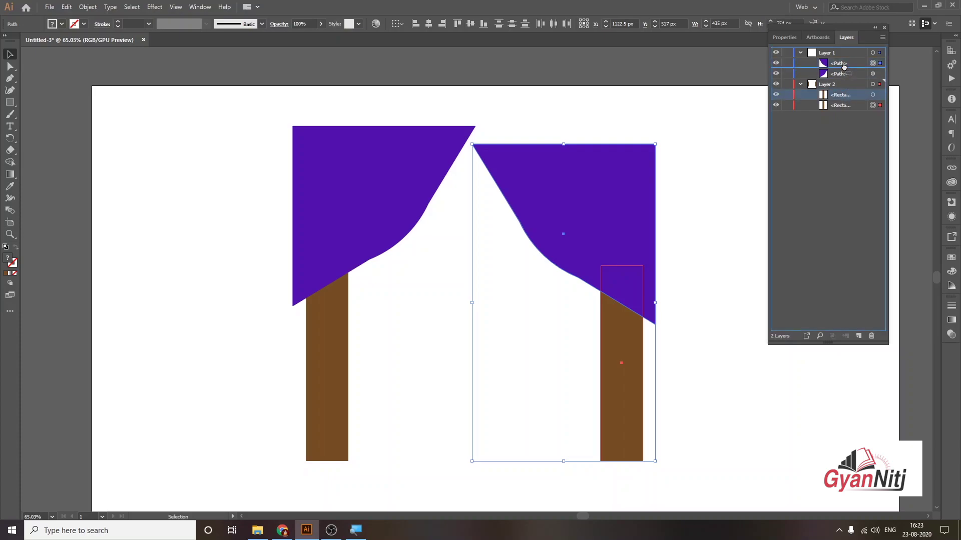
Step: Select the curtain path with the pillar rectangle and make a clipping mask
{"action": "left_click", "coordinate": [843, 74]}
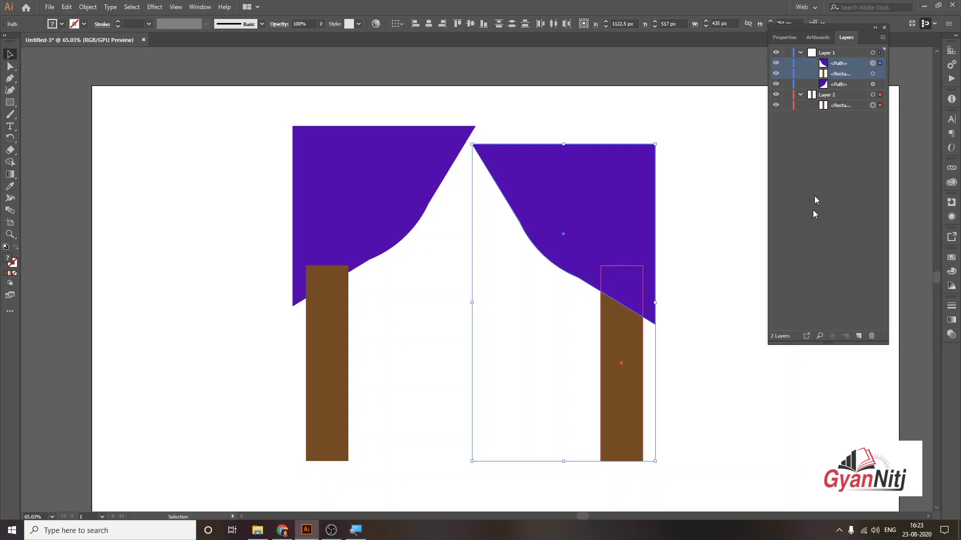
{"action": "left_click", "coordinate": [839, 65]}
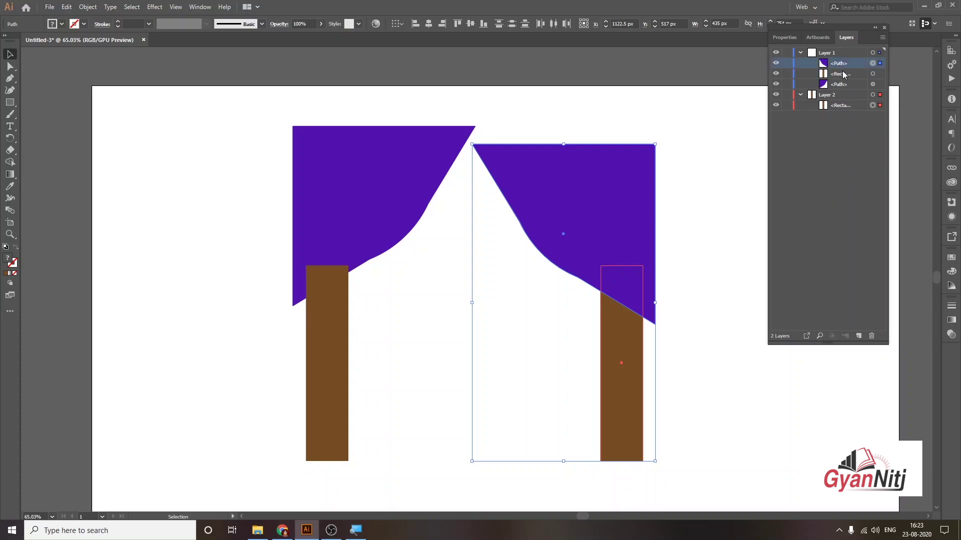
{"action": "left_click", "coordinate": [844, 76], "text": "shift"}
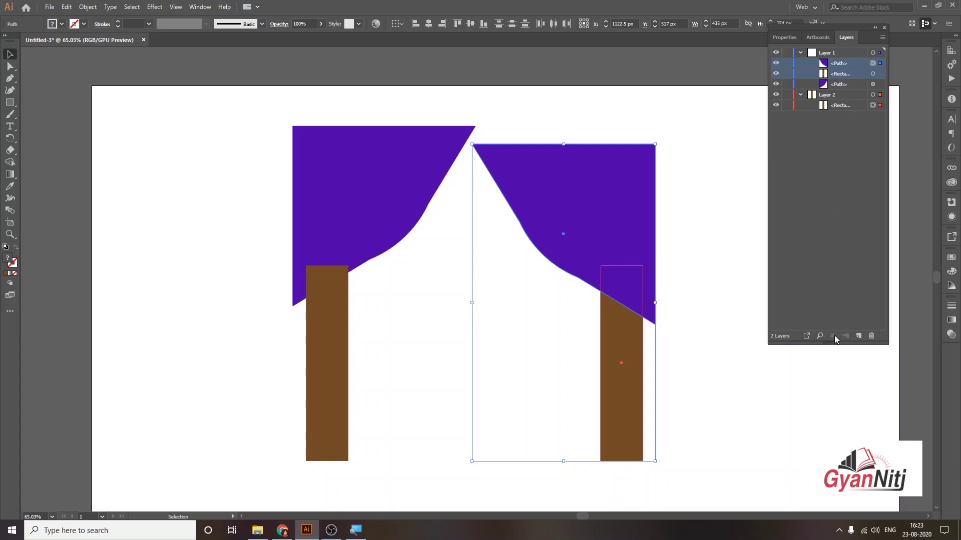
{"action": "right_click", "coordinate": [609, 248]}
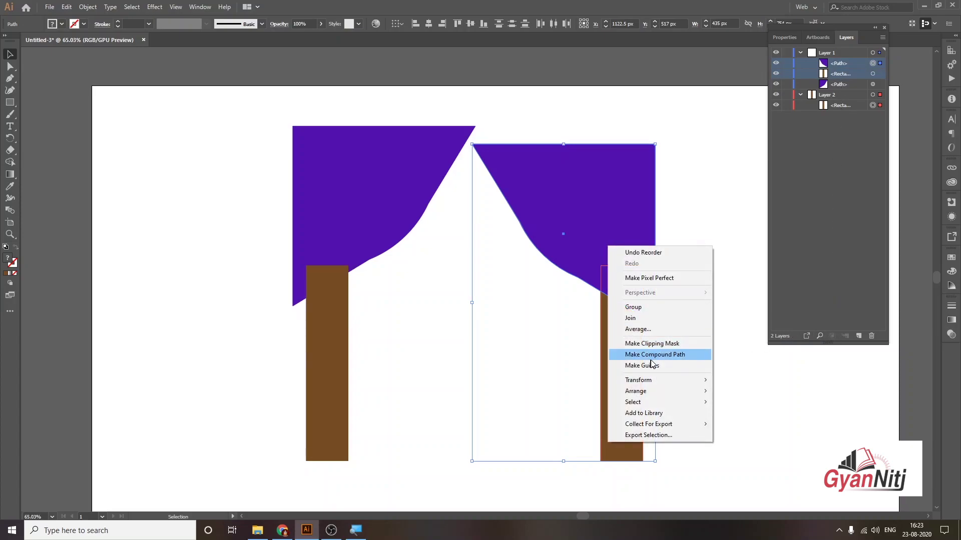
{"action": "left_click", "coordinate": [663, 344]}
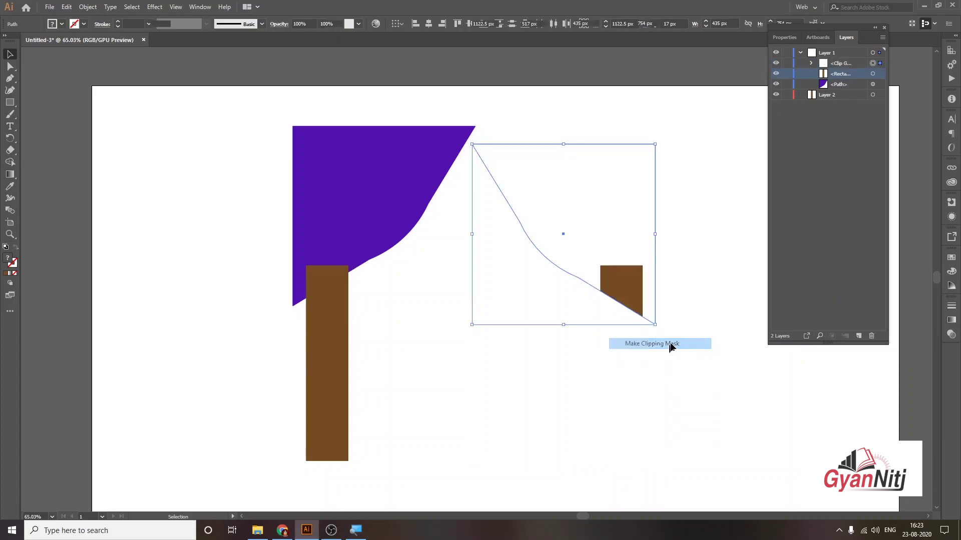
{"action": "left_click", "coordinate": [701, 265]}
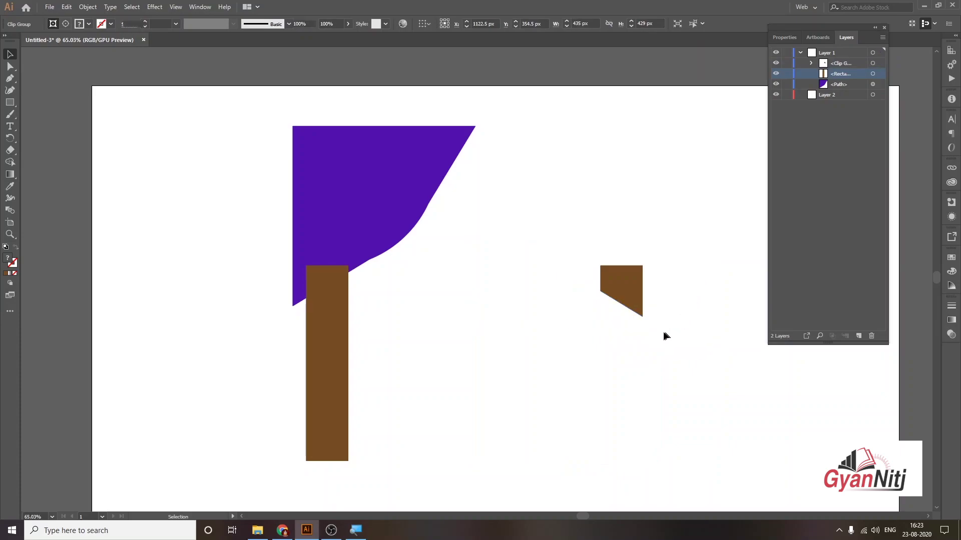
{"action": "left_click", "coordinate": [641, 298]}
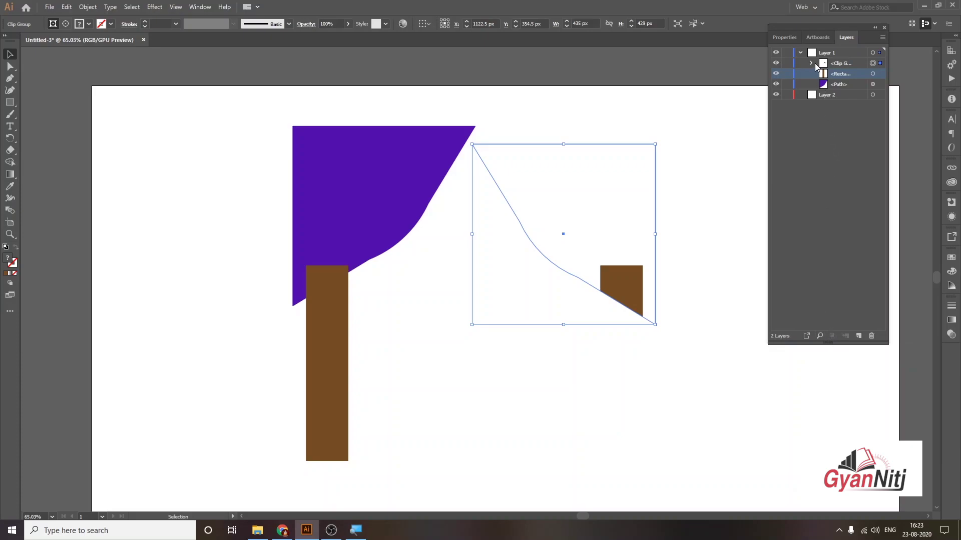
{"action": "key", "text": "ctrl+alt+7"}
{"action": "left_click_drag", "start_coordinate": [787, 262], "coordinate": [734, 306]}
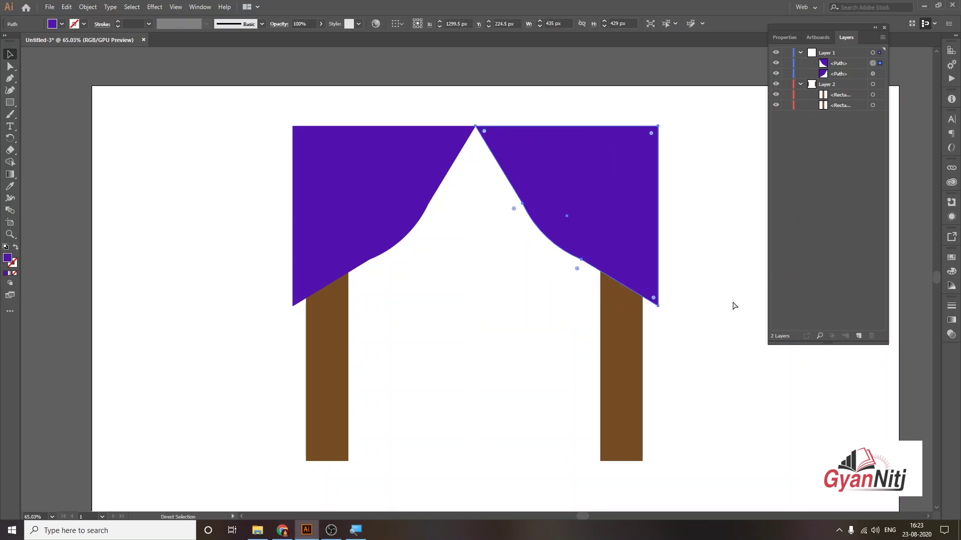
{"action": "left_click", "coordinate": [730, 242]}
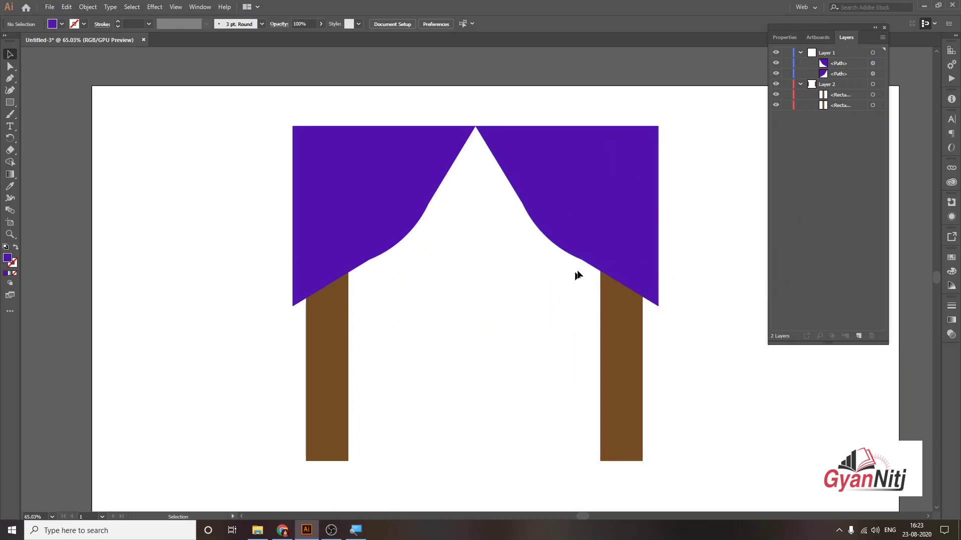
{"action": "key", "text": "ctrl+z"}
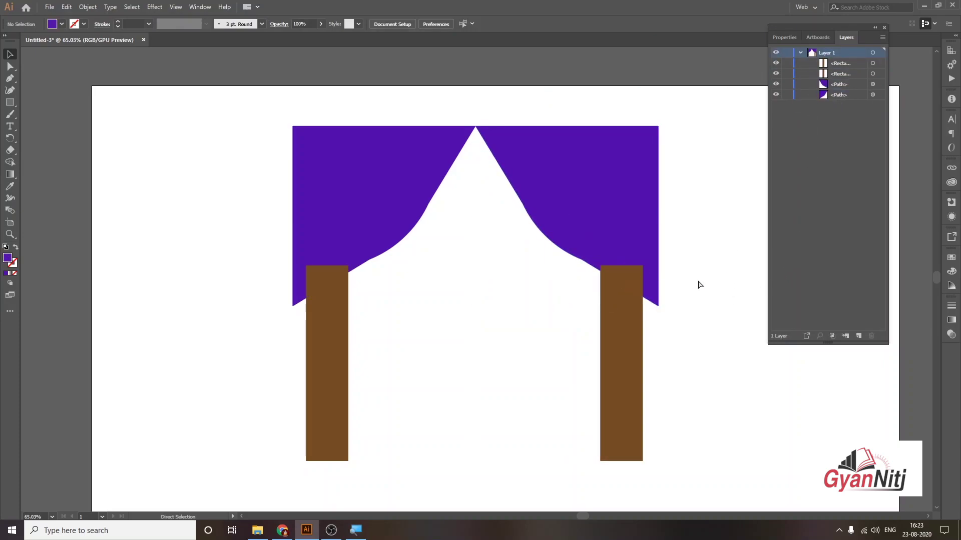
{"action": "key", "text": "ctrl+z"}
{"action": "key", "text": "ctrl+z"}
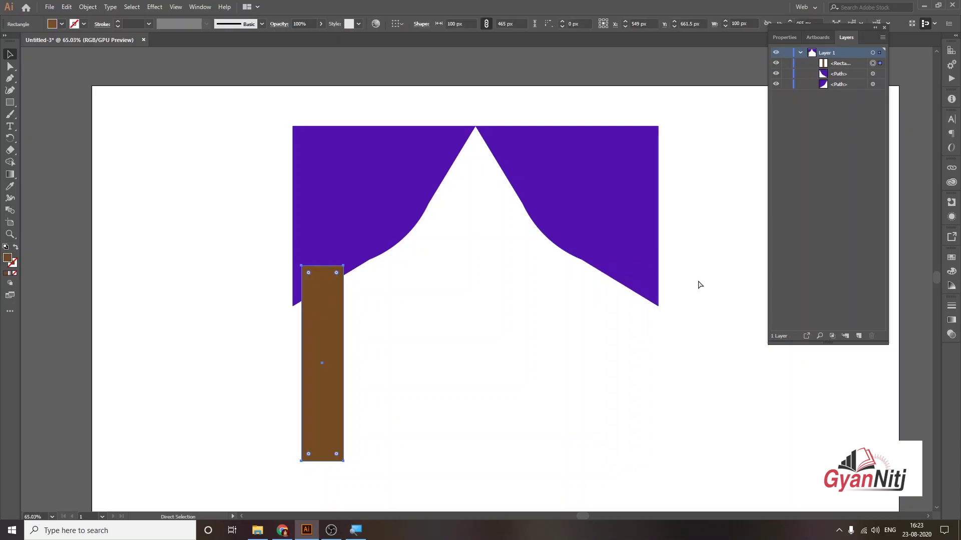
{"action": "key", "text": "ctrl+z"}
{"action": "key", "text": "ctrl+z"}
{"action": "key", "text": "ctrl+z"}
{"action": "key", "text": "ctrl+z"}
{"action": "key", "text": "ctrl+z"}
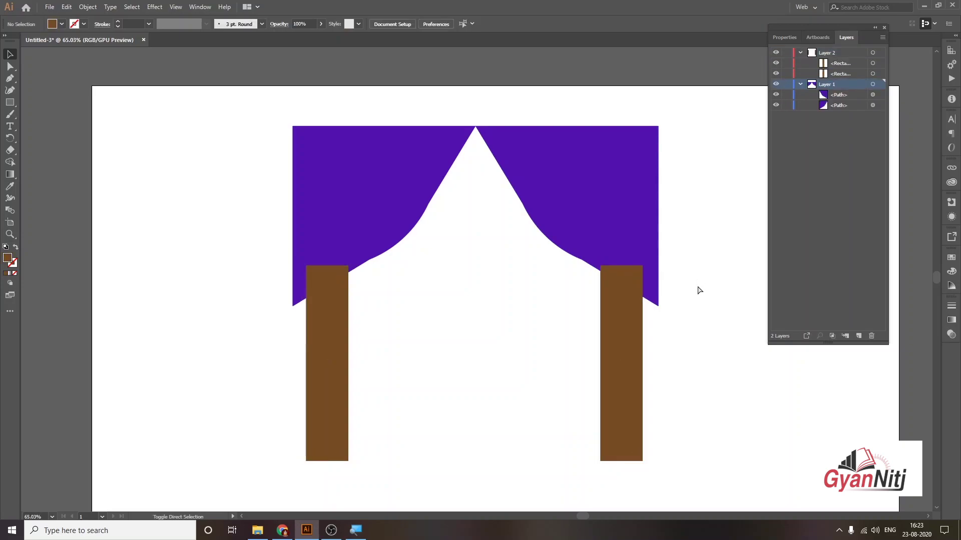
{"action": "key", "text": "ctrl+z"}
{"action": "key", "text": "ctrl+z"}
{"action": "key", "text": "ctrl+z"}
{"action": "key", "text": "ctrl+z"}
{"action": "key", "text": "ctrl+z"}
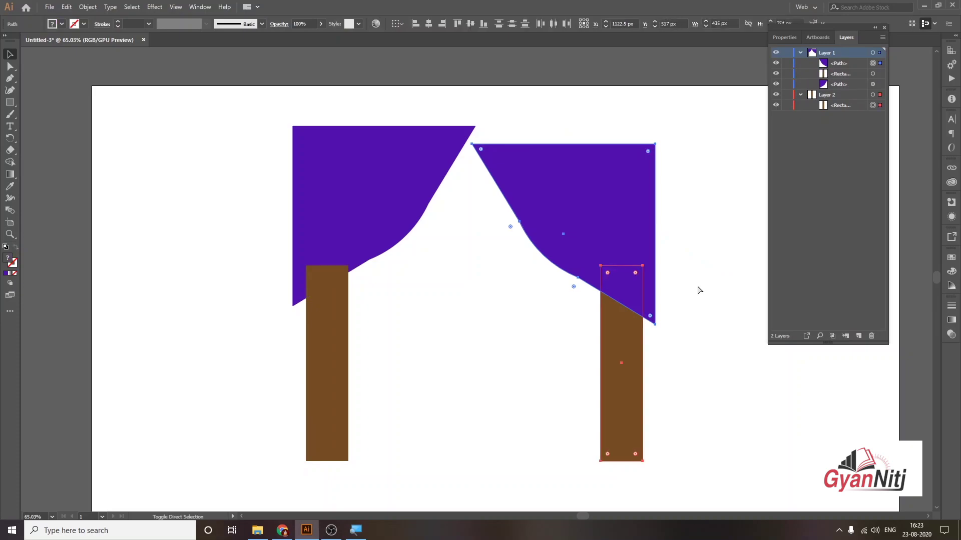
{"action": "key", "text": "v"}
{"action": "key", "text": "ctrl+7"}
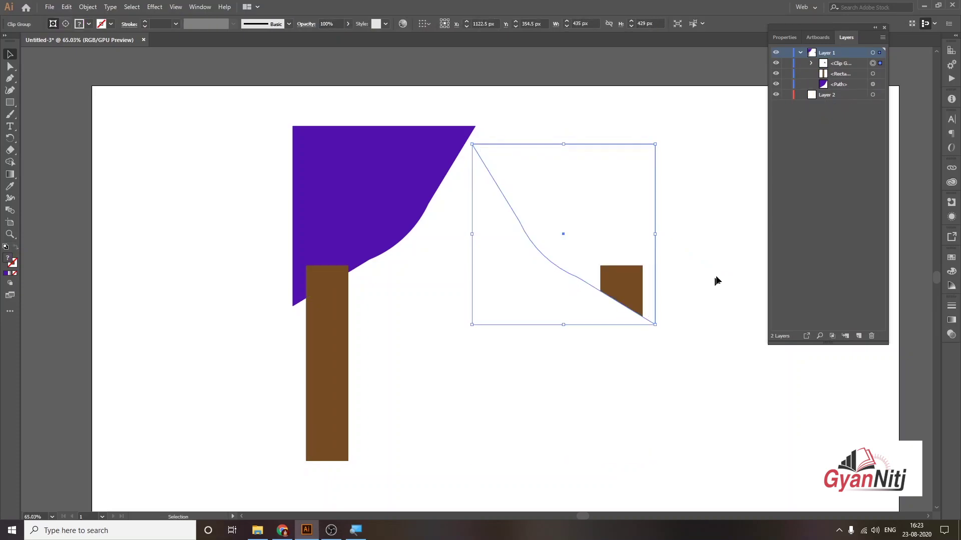
{"action": "key", "text": "ctrl"}
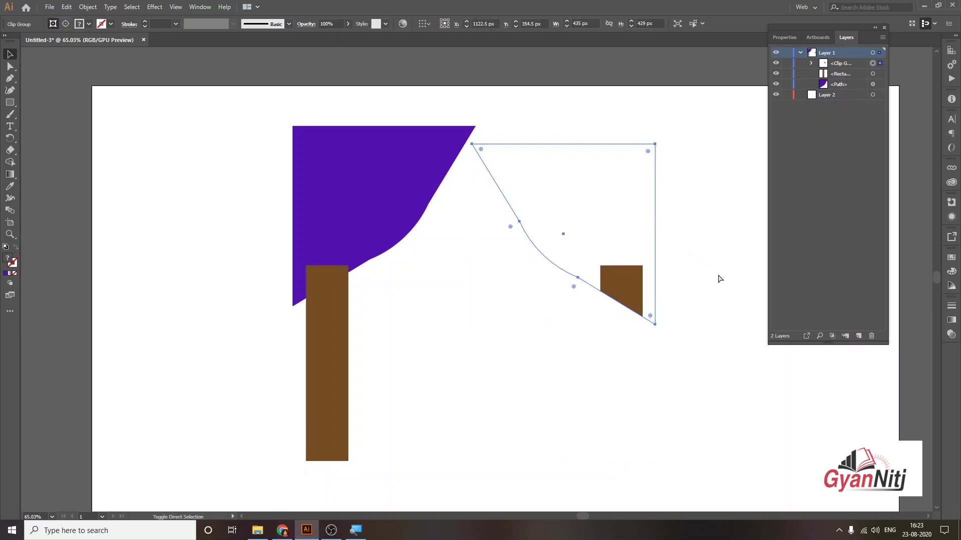
{"action": "key", "text": "ctrl+z"}
{"action": "key", "text": "ctrl+z"}
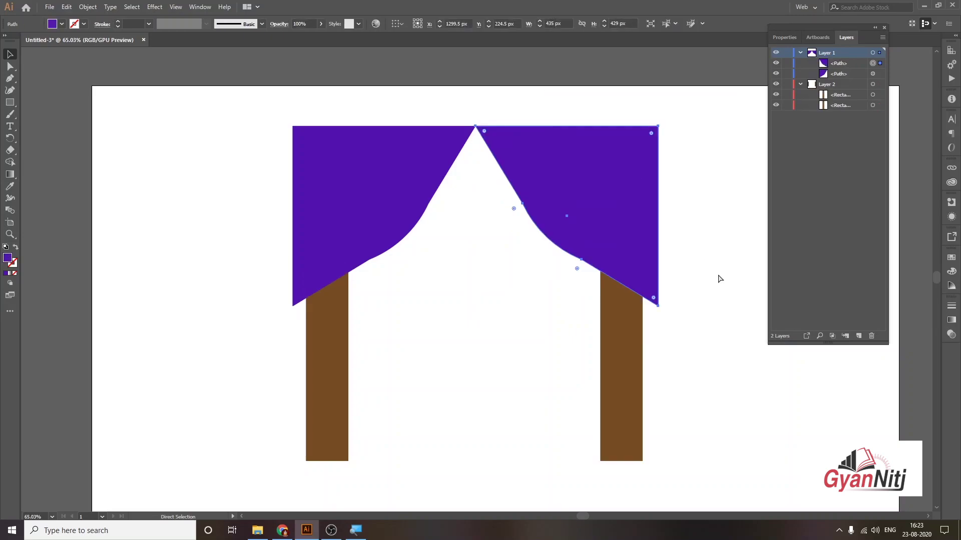
{"action": "left_click", "coordinate": [749, 242]}
{"action": "left_click", "coordinate": [633, 363]}
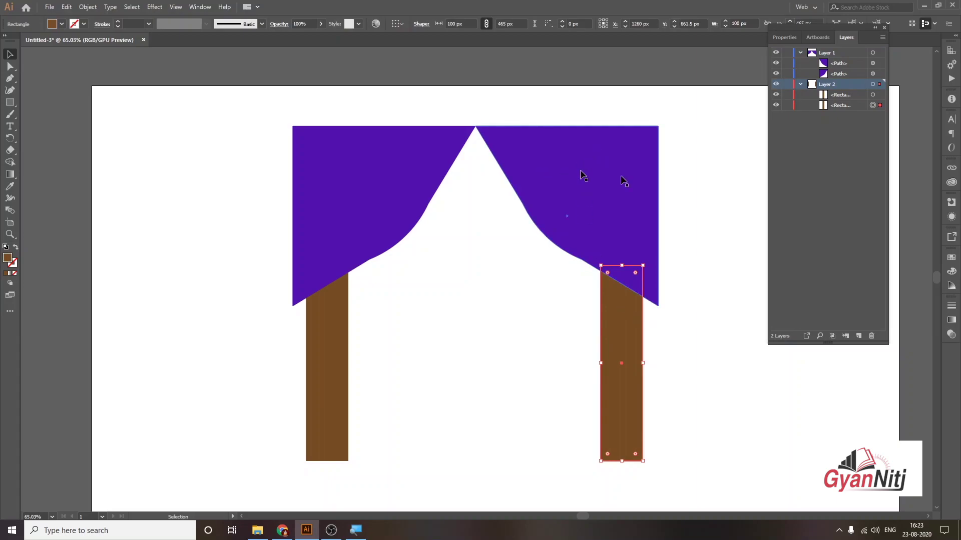
{"action": "left_click", "coordinate": [812, 204]}
{"action": "left_click", "coordinate": [800, 84]}
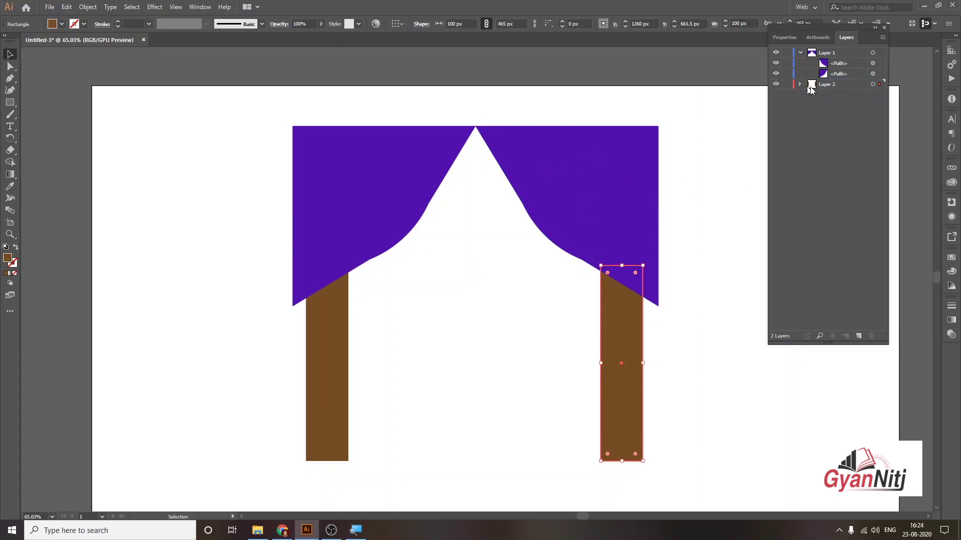
{"action": "left_click", "coordinate": [621, 201]}
{"action": "left_click", "coordinate": [618, 303], "text": "shift"}
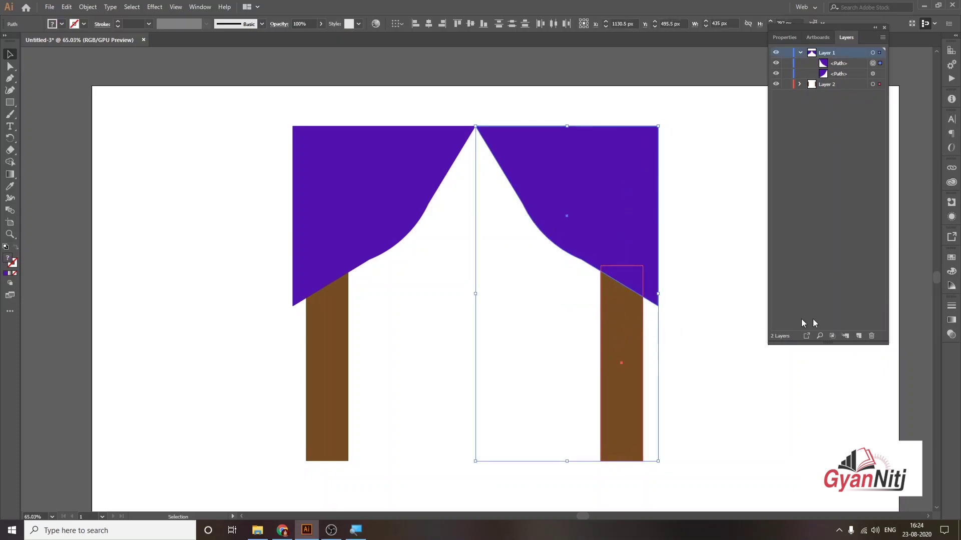
{"action": "left_click", "coordinate": [835, 336]}
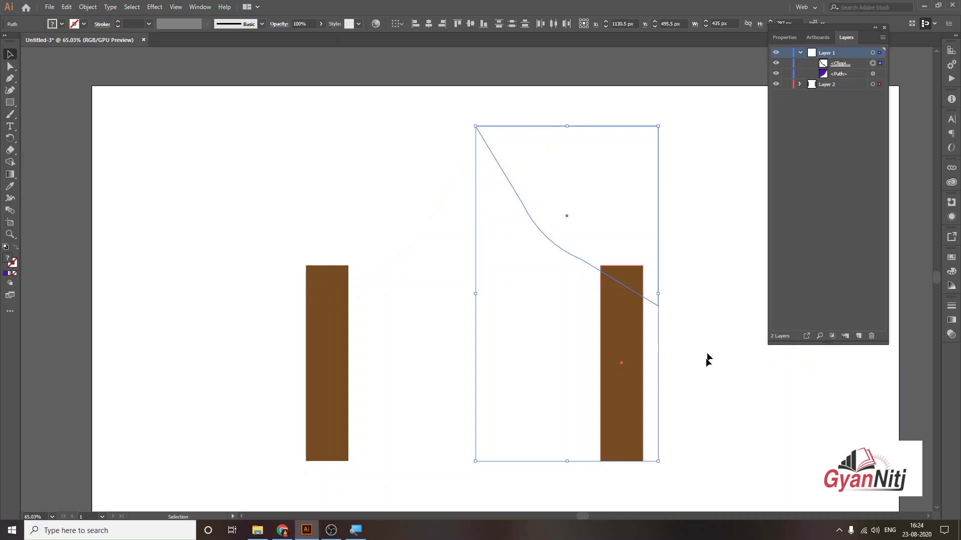
{"action": "left_click", "coordinate": [705, 370]}
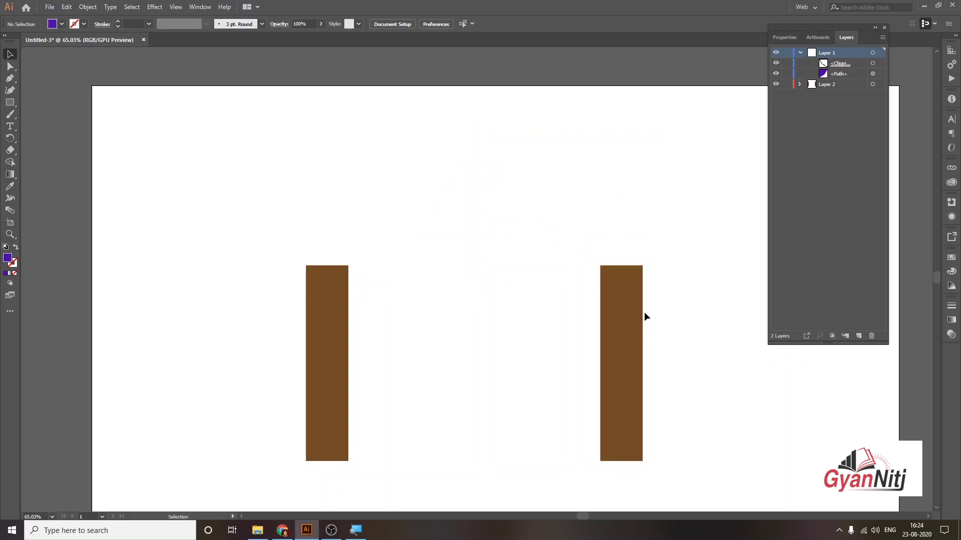
{"action": "left_click", "coordinate": [620, 316]}
{"action": "key", "text": "ctrl+z"}
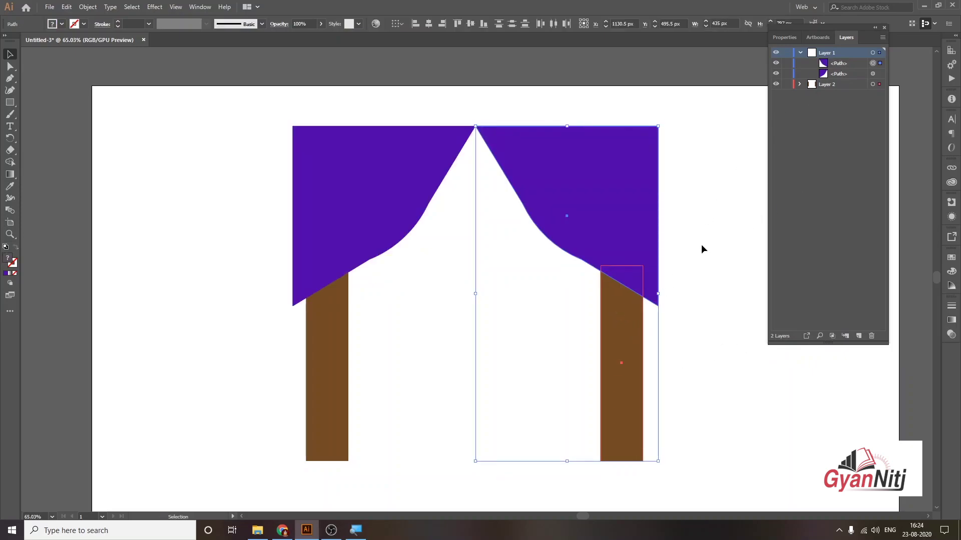
{"action": "left_click", "coordinate": [419, 158]}
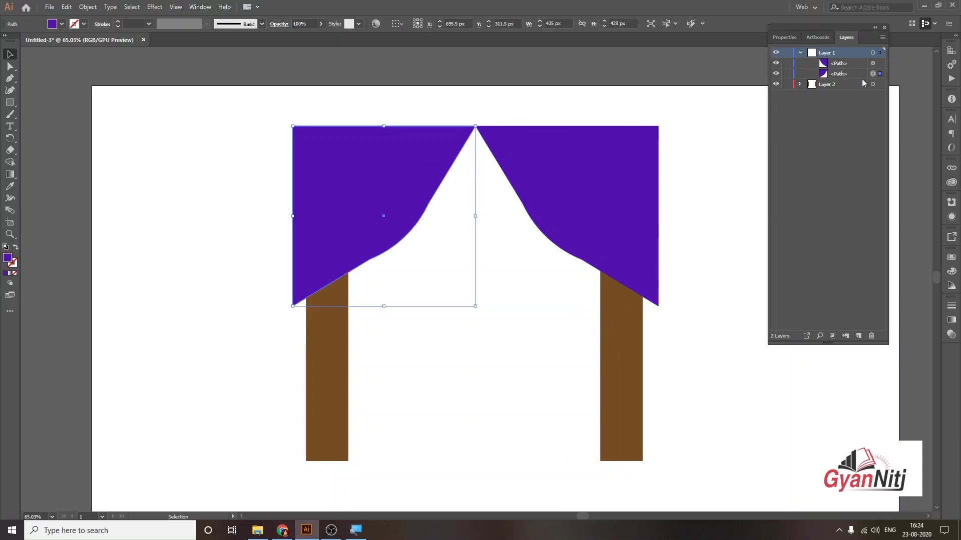
Step: Create Layer 3 and move the left curtain path into it
{"action": "left_click_drag", "start_coordinate": [853, 74], "coordinate": [844, 50]}
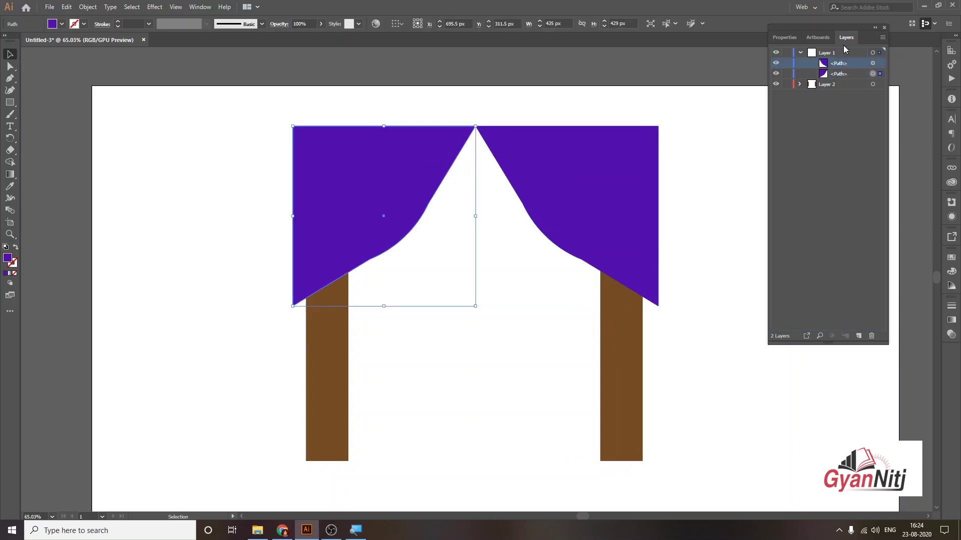
{"action": "left_click", "coordinate": [857, 336]}
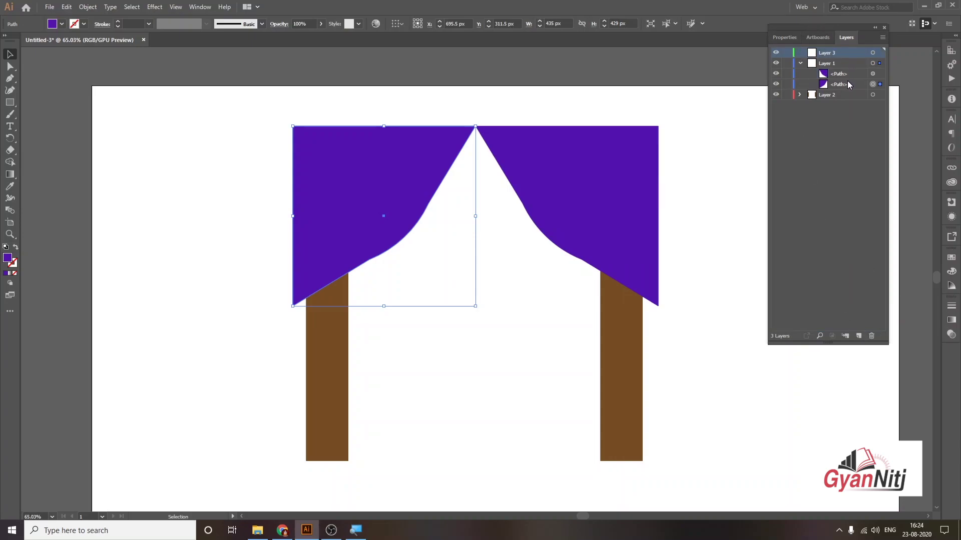
{"action": "left_click_drag", "start_coordinate": [850, 85], "coordinate": [841, 52]}
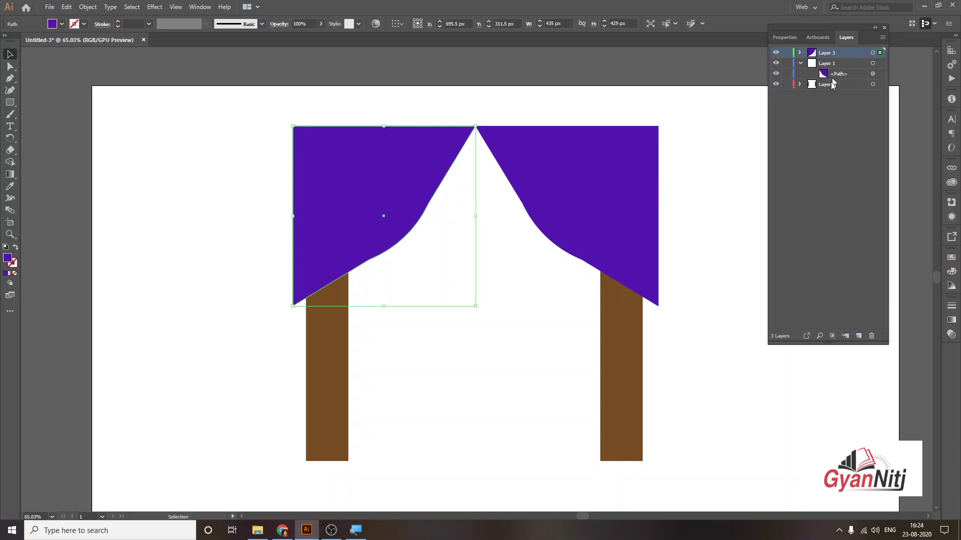
Step: Add an empty Layer 4 and make Layer 2 the active layer
{"action": "left_click", "coordinate": [622, 321]}
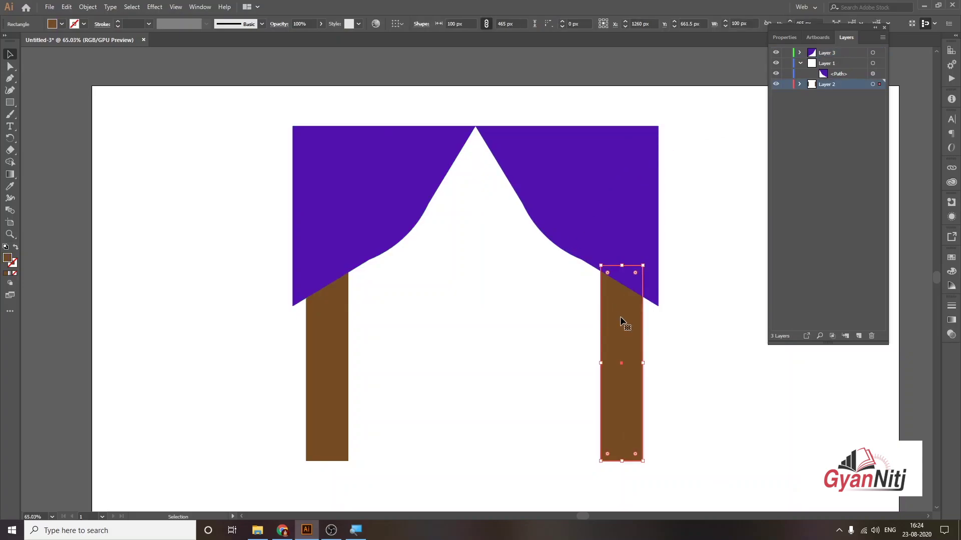
{"action": "left_click", "coordinate": [619, 230]}
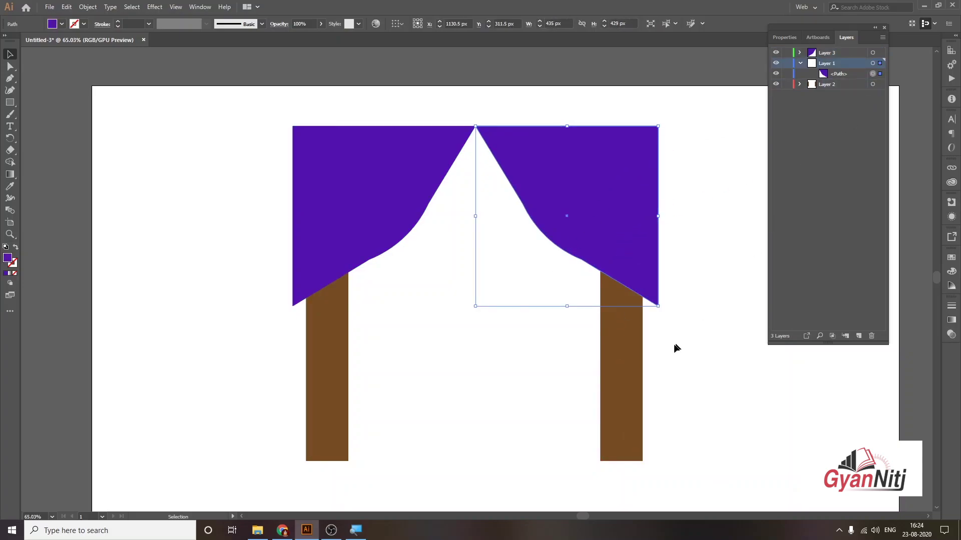
{"action": "left_click", "coordinate": [623, 354]}
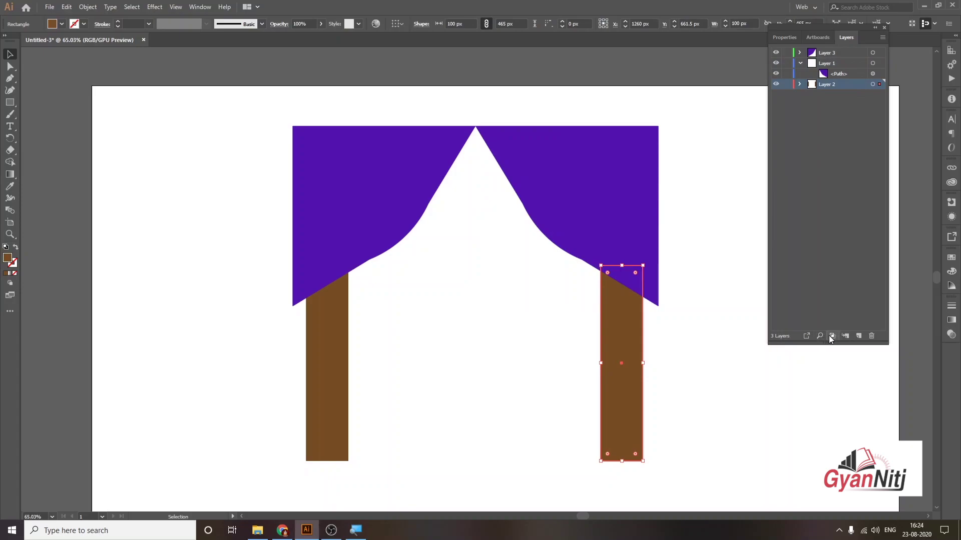
{"action": "left_click", "coordinate": [858, 335]}
{"action": "left_click", "coordinate": [839, 96]}
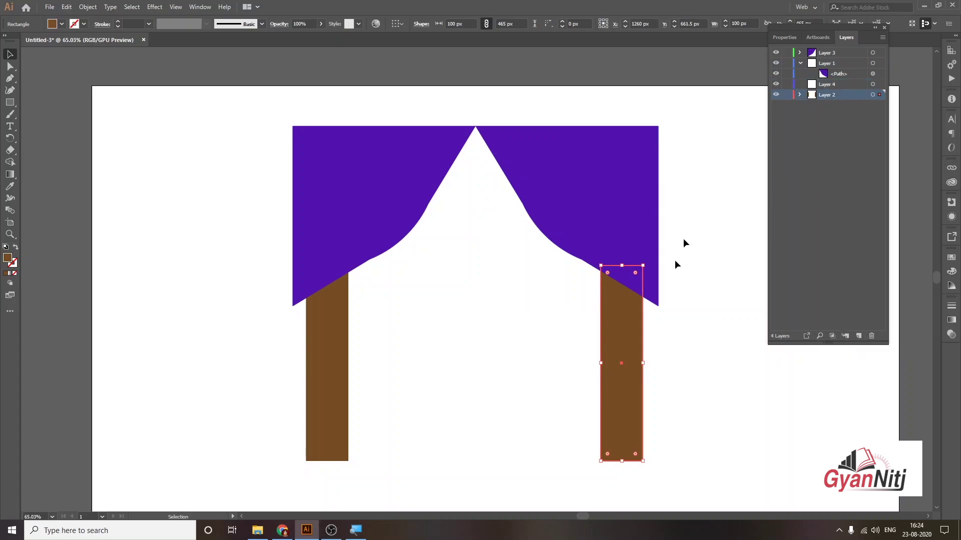
Step: Move the right post's rectangle into Layer 1 above the curtain path and make a clipping mask
{"action": "left_click", "coordinate": [800, 94]}
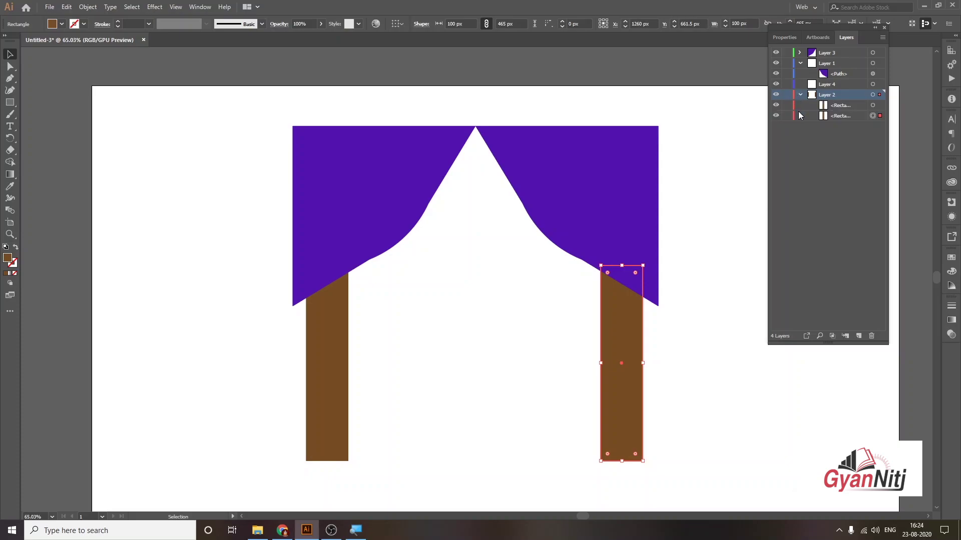
{"action": "left_click", "coordinate": [841, 105]}
{"action": "left_click", "coordinate": [776, 105]}
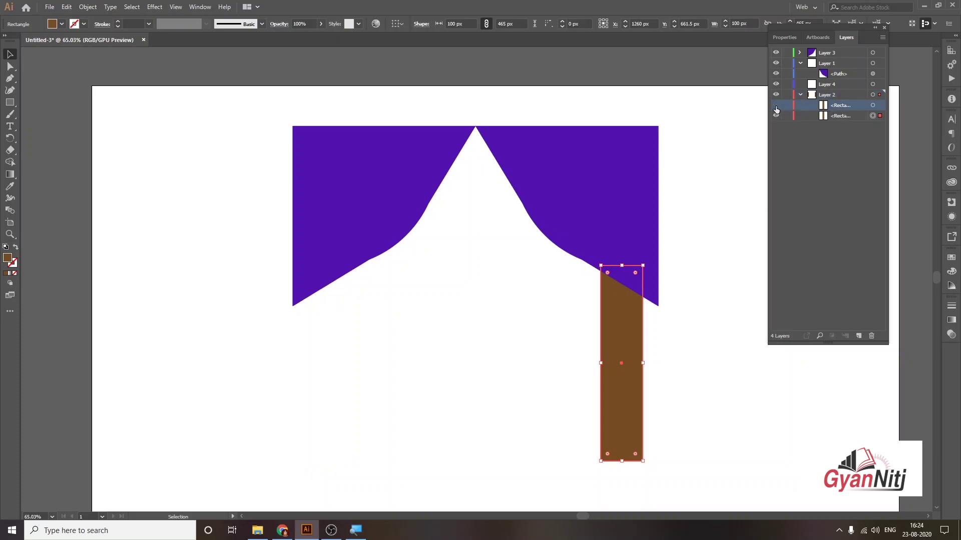
{"action": "left_click", "coordinate": [776, 106]}
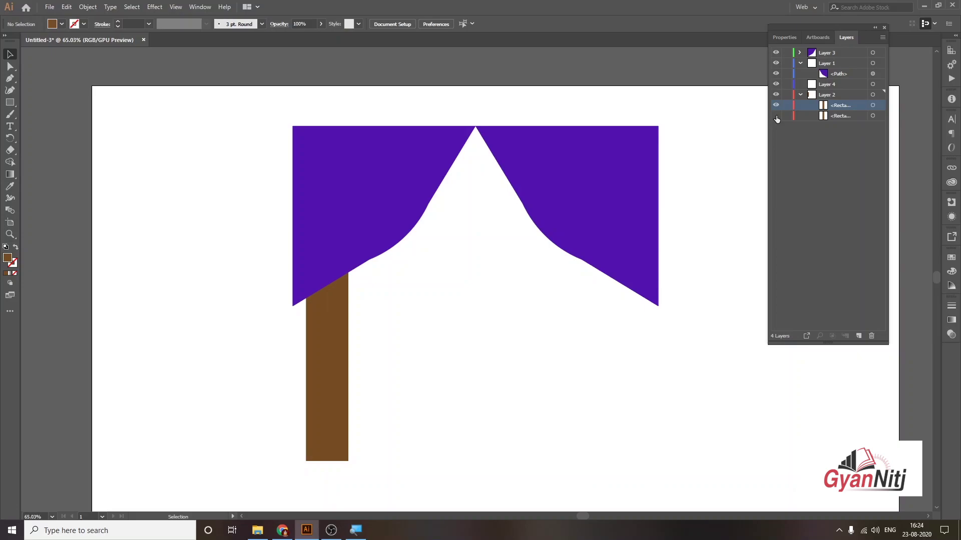
{"action": "left_click", "coordinate": [776, 115]}
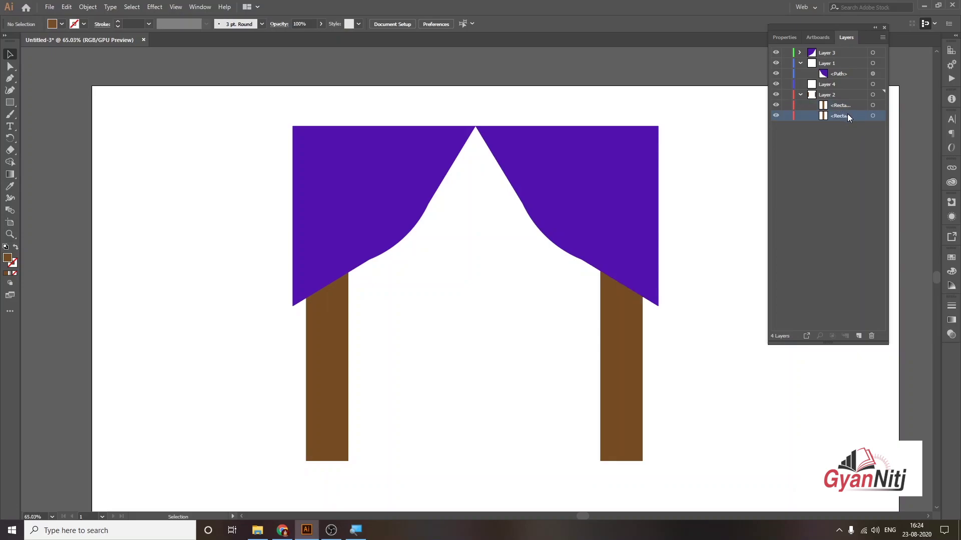
{"action": "left_click_drag", "start_coordinate": [843, 115], "coordinate": [842, 64]}
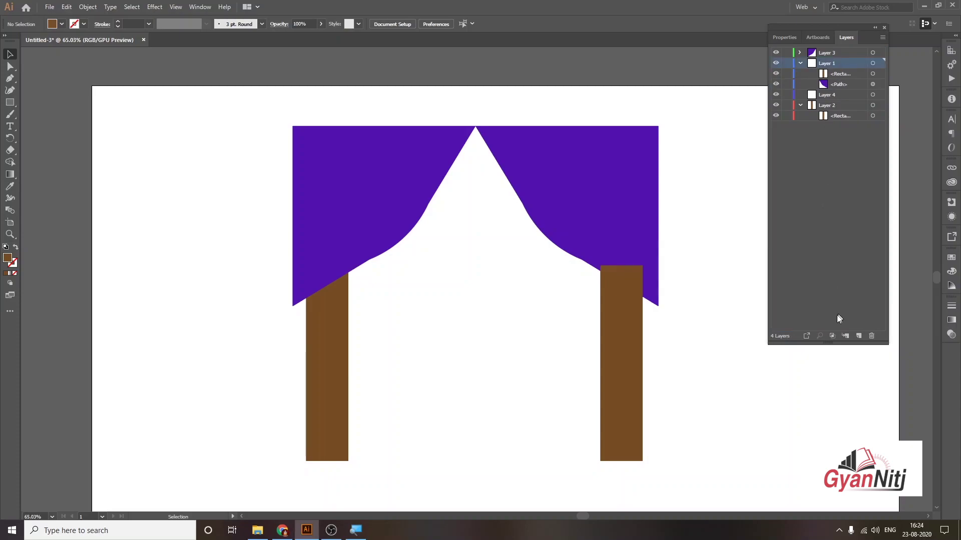
{"action": "left_click", "coordinate": [833, 336]}
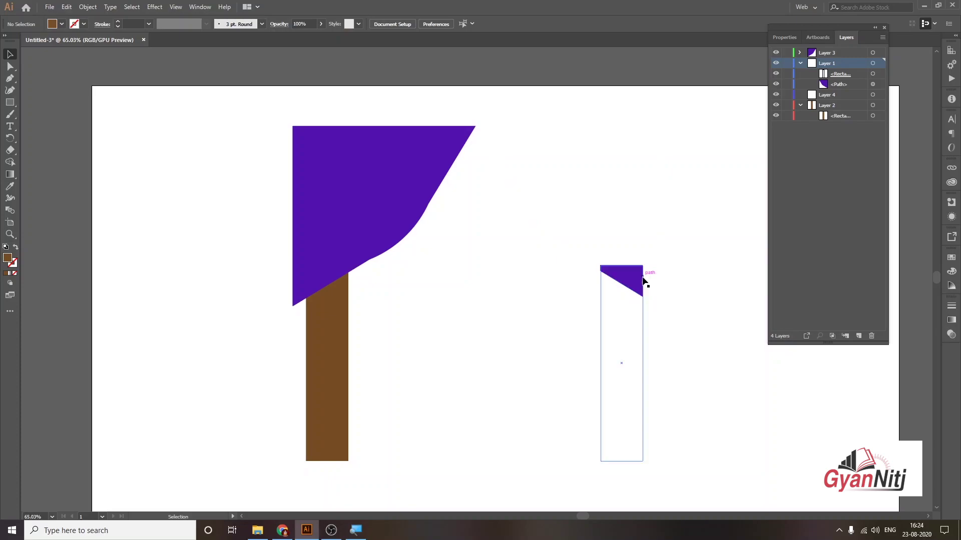
Step: Redo the mask with the post rectangle beneath the right curtain path, then reshow the left post
{"action": "key", "text": "ctrl+z"}
{"action": "left_click", "coordinate": [862, 73]}
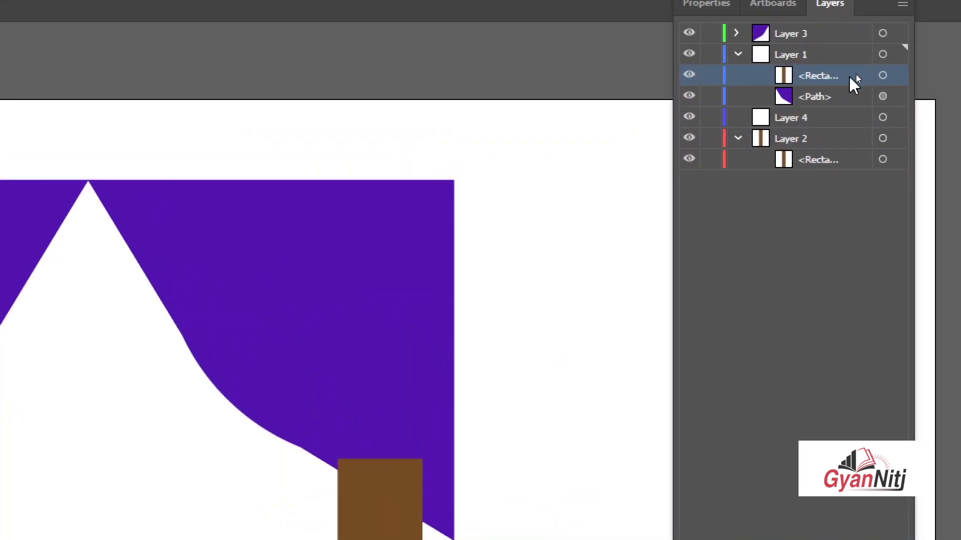
{"action": "left_click_drag", "start_coordinate": [848, 75], "coordinate": [845, 103]}
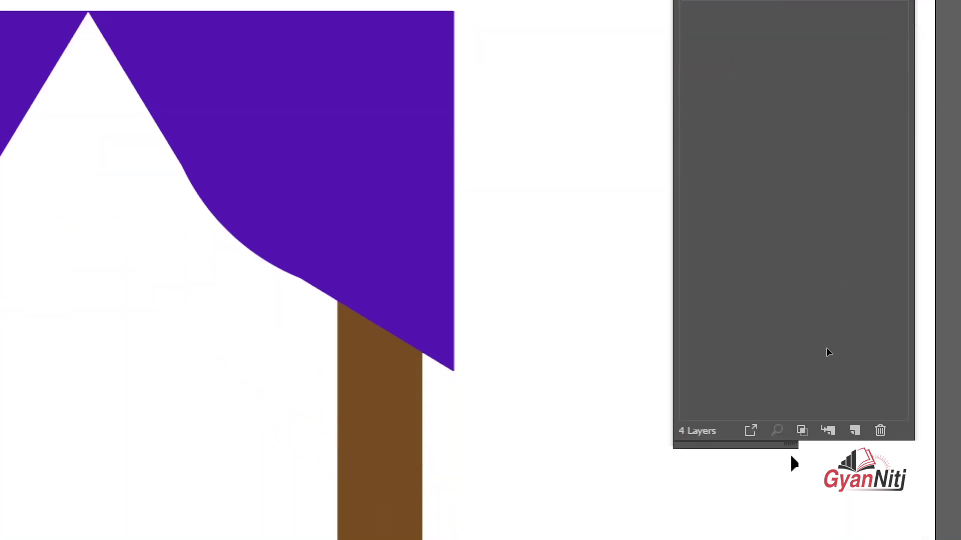
{"action": "left_click", "coordinate": [802, 431]}
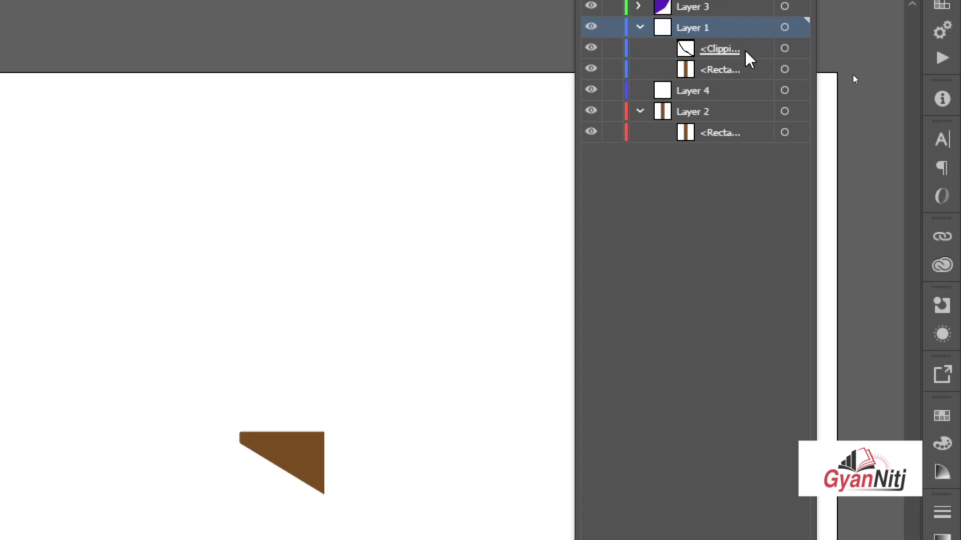
{"action": "left_click", "coordinate": [745, 50]}
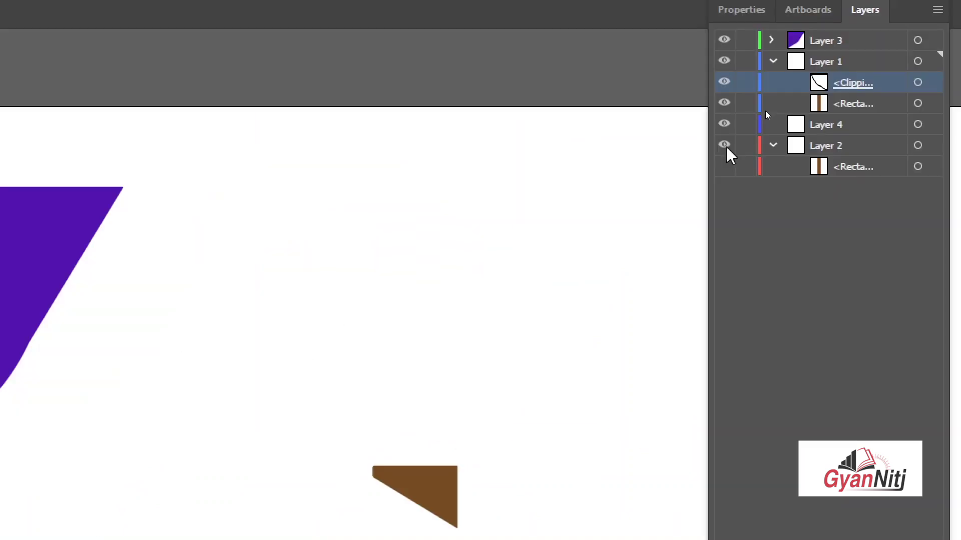
{"action": "left_click", "coordinate": [724, 167]}
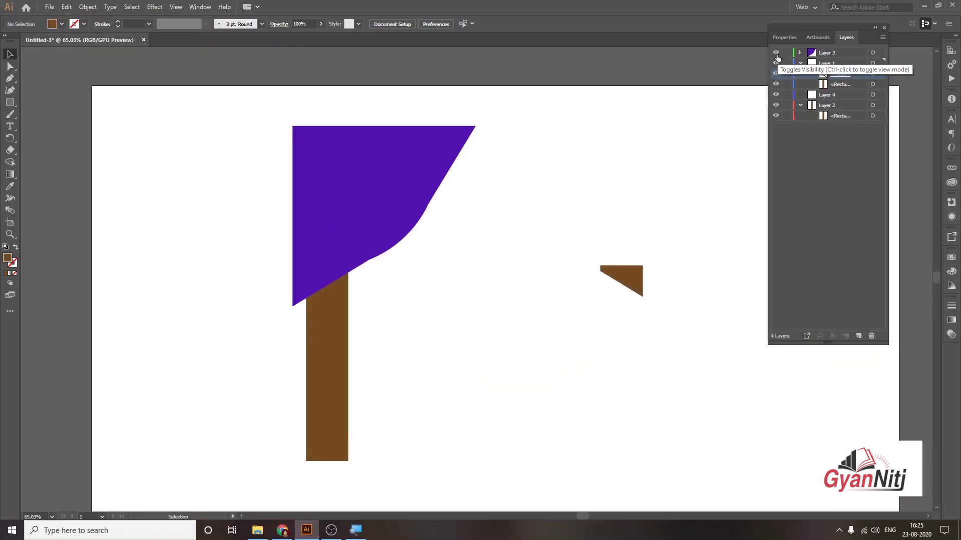
{"action": "left_click", "coordinate": [777, 53]}
{"action": "left_click", "coordinate": [776, 53]}
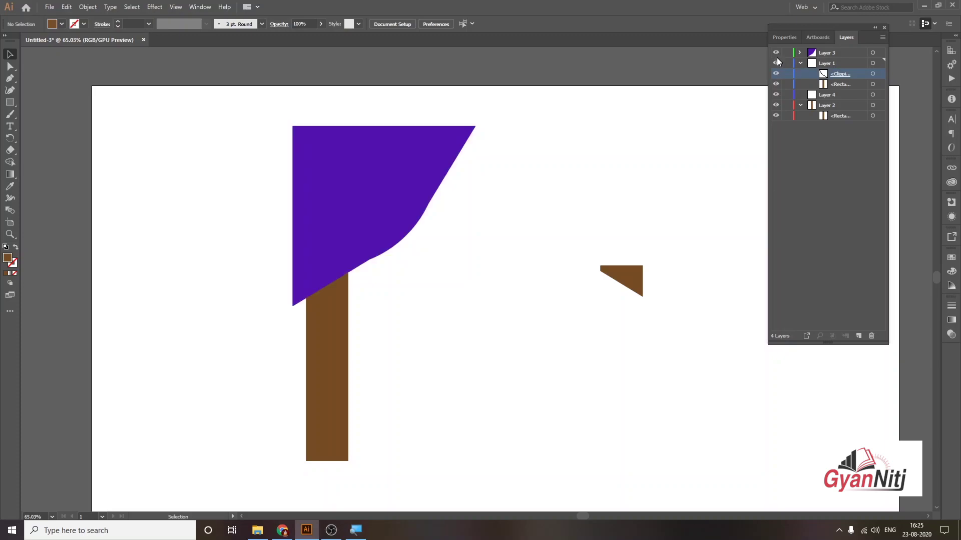
{"action": "left_click", "coordinate": [776, 63]}
{"action": "left_click", "coordinate": [777, 73]}
{"action": "left_click", "coordinate": [776, 84]}
{"action": "left_click", "coordinate": [776, 104]}
{"action": "left_click", "coordinate": [775, 111]}
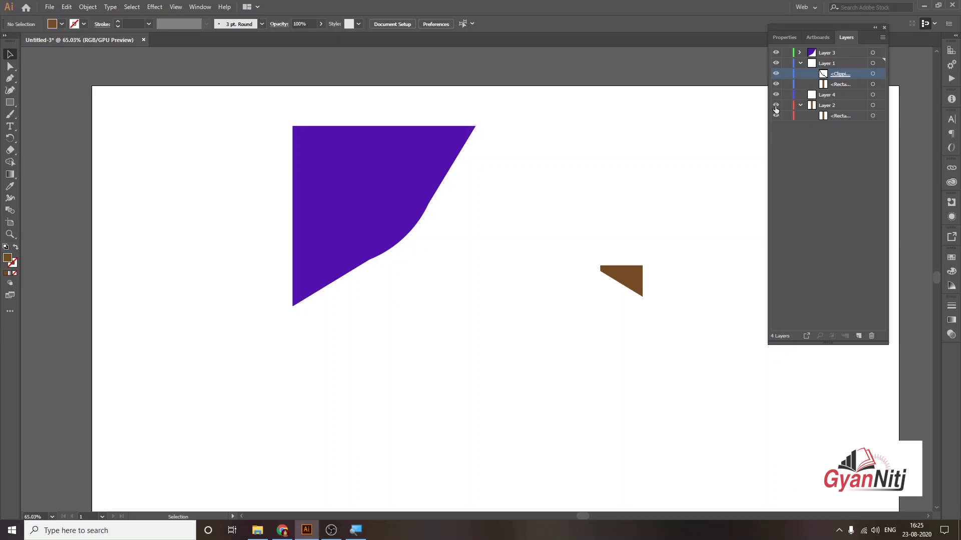
{"action": "left_click", "coordinate": [776, 111]}
{"action": "left_click", "coordinate": [775, 116]}
{"action": "left_click", "coordinate": [776, 116]}
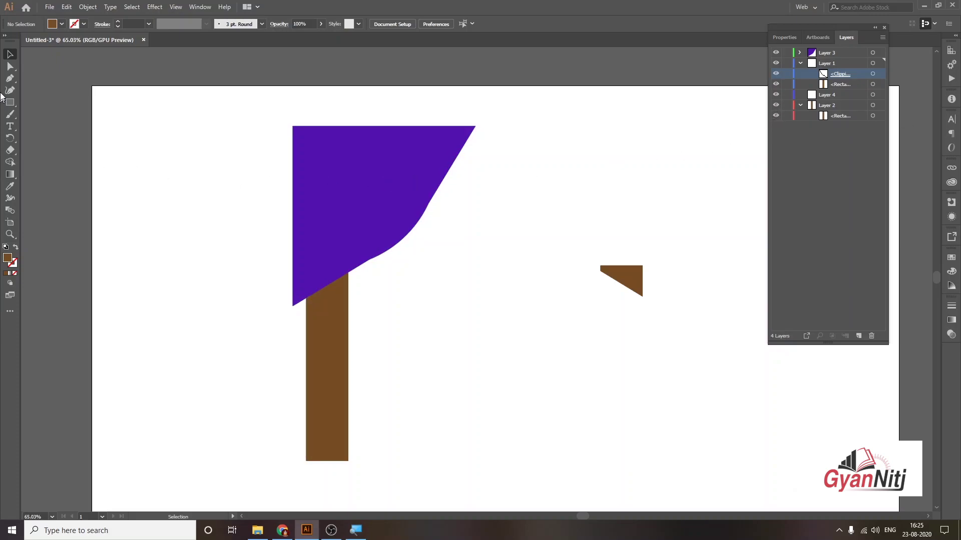
Step: Shift the left purple curtain up and left over the left brown post
{"action": "mouse_move", "coordinate": [335, 193]}
{"action": "left_mouse_down"}
{"action": "mouse_move", "coordinate": [319, 225]}
{"action": "mouse_move", "coordinate": [357, 224]}
{"action": "left_mouse_up"}
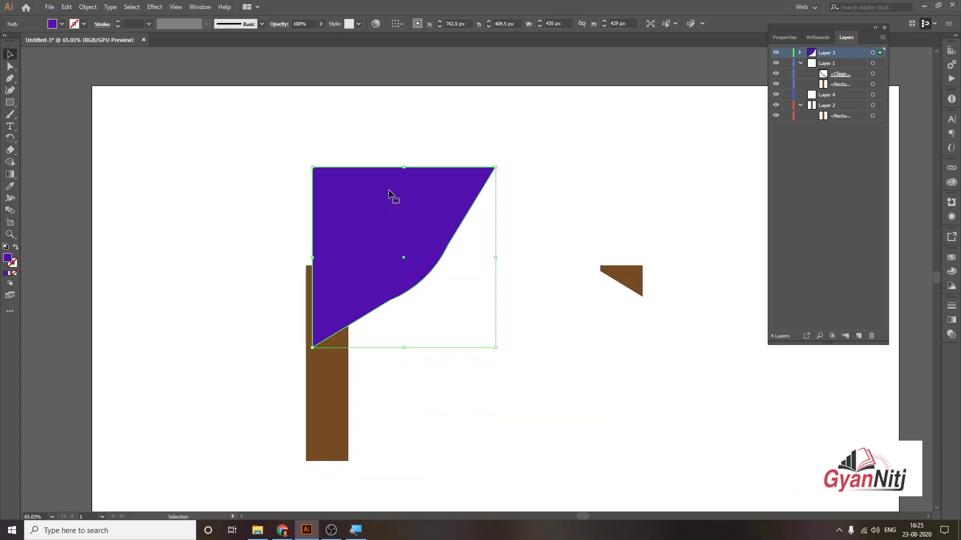
{"action": "left_click_drag", "start_coordinate": [371, 238], "coordinate": [340, 209]}
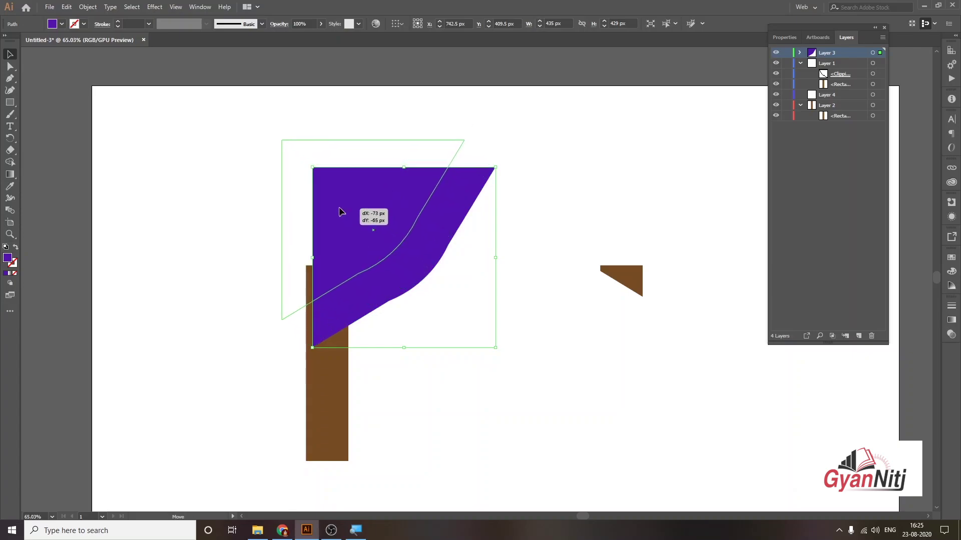
{"action": "left_click", "coordinate": [323, 313]}
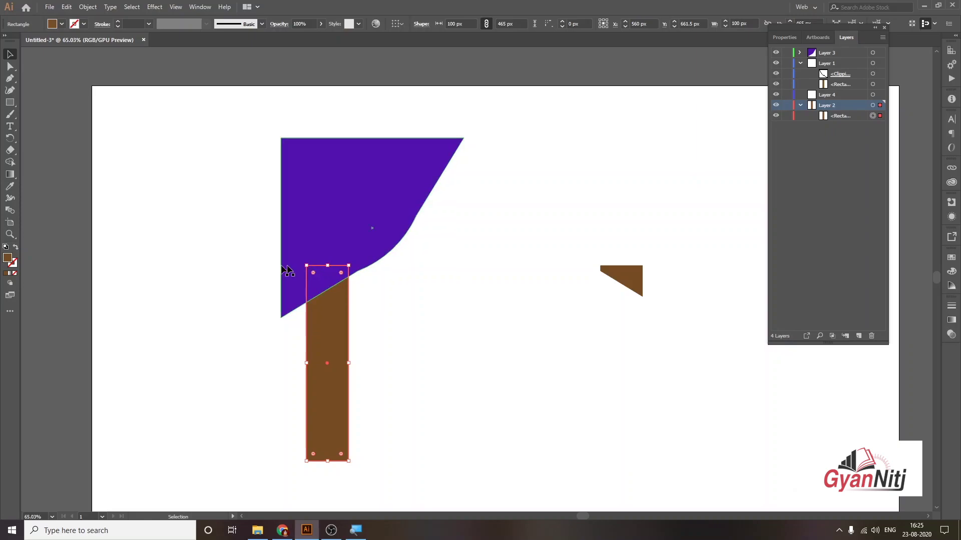
{"action": "key", "text": "ctrl+shift+a"}
Step: Leave the trunk rectangle deselected and the purple canopy shape selected
{"action": "left_click", "coordinate": [302, 253]}
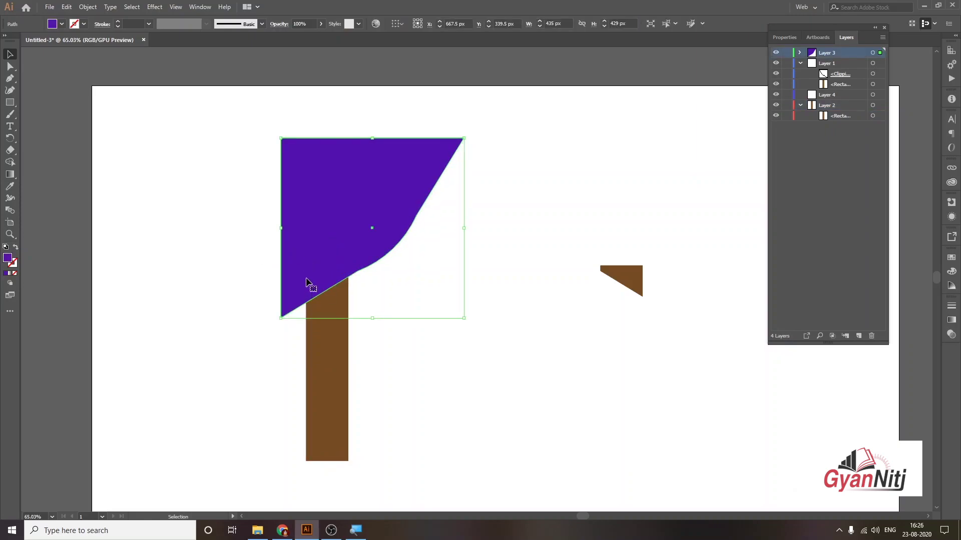
{"action": "left_click", "coordinate": [321, 345]}
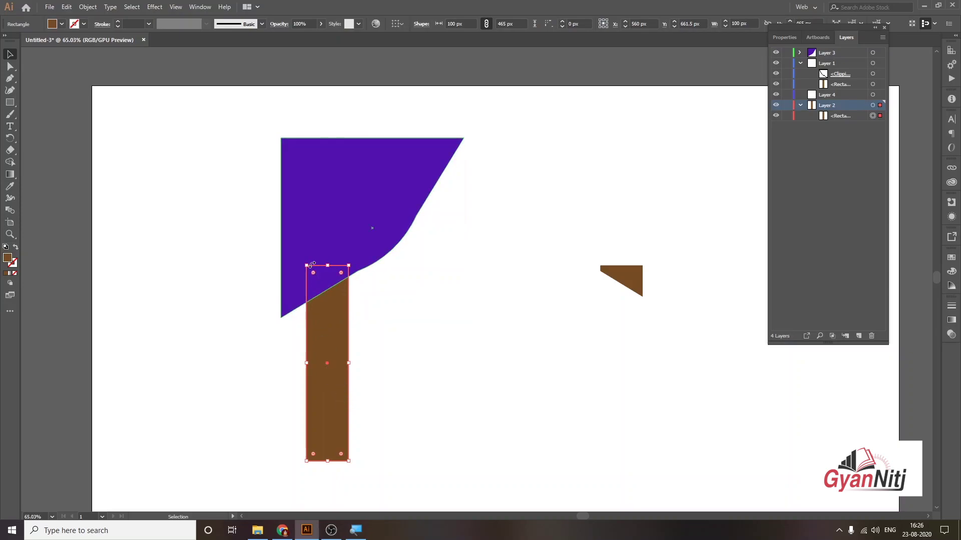
{"action": "left_click", "coordinate": [264, 260]}
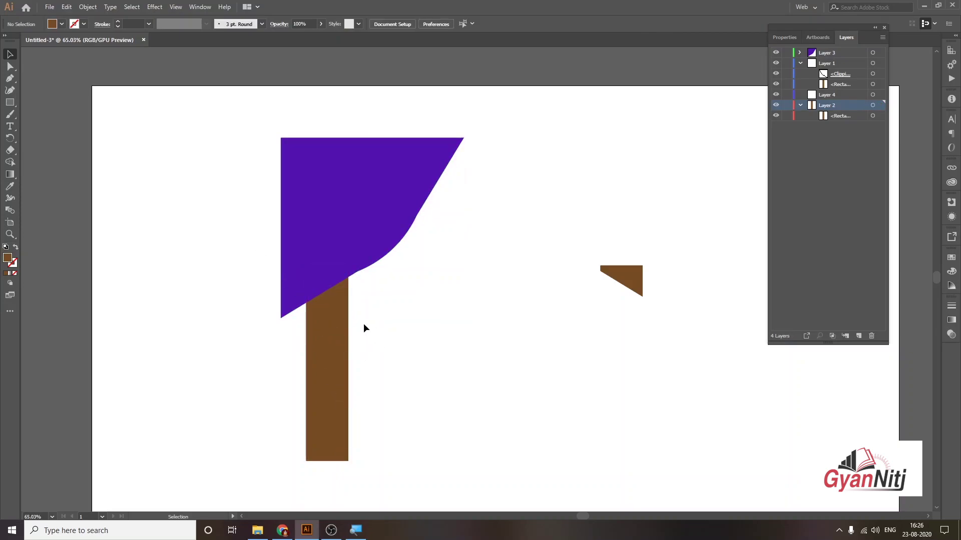
{"action": "left_click", "coordinate": [326, 238]}
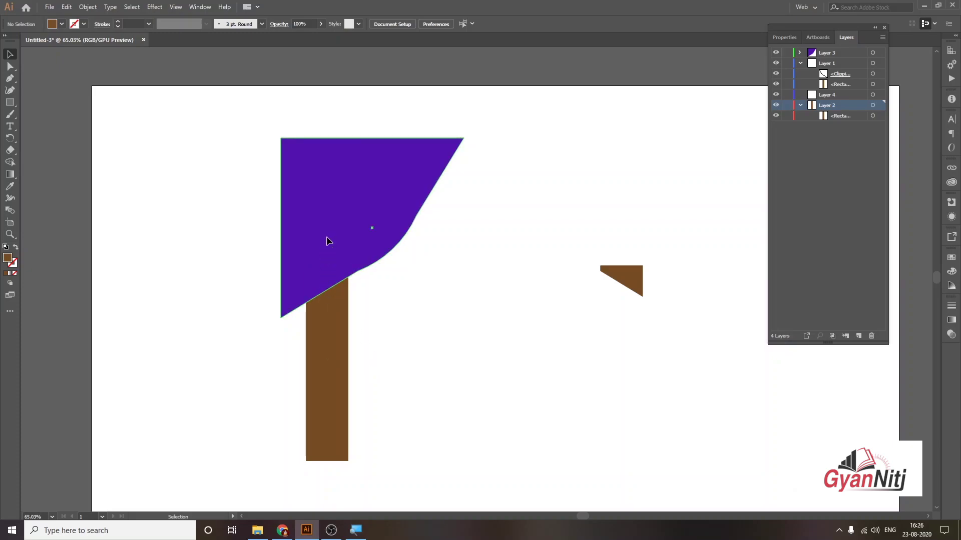
Step: Lock Layer 3 holding the canopy, try moving the trunk, undo it, and collapse Layer 2
{"action": "left_click", "coordinate": [786, 53]}
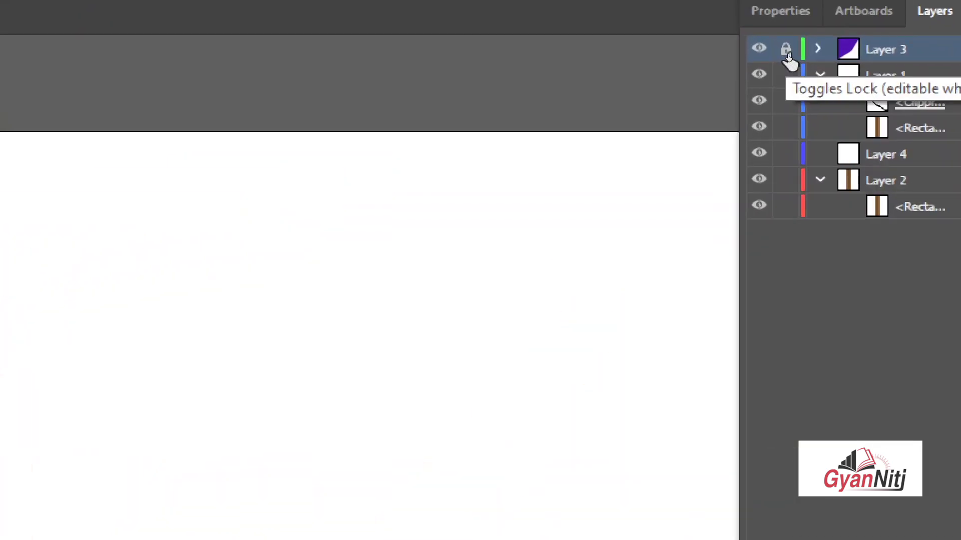
{"action": "left_click", "coordinate": [786, 53]}
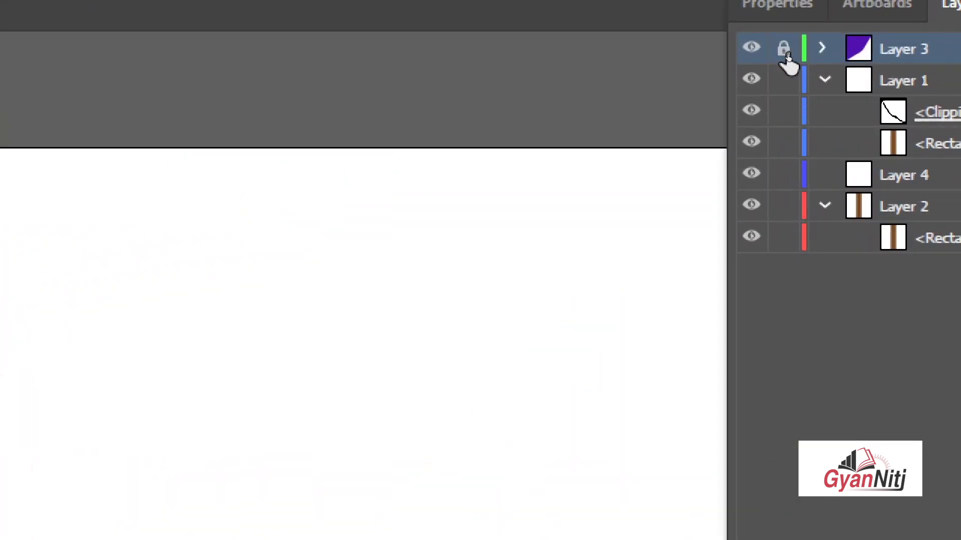
{"action": "left_click", "coordinate": [786, 53]}
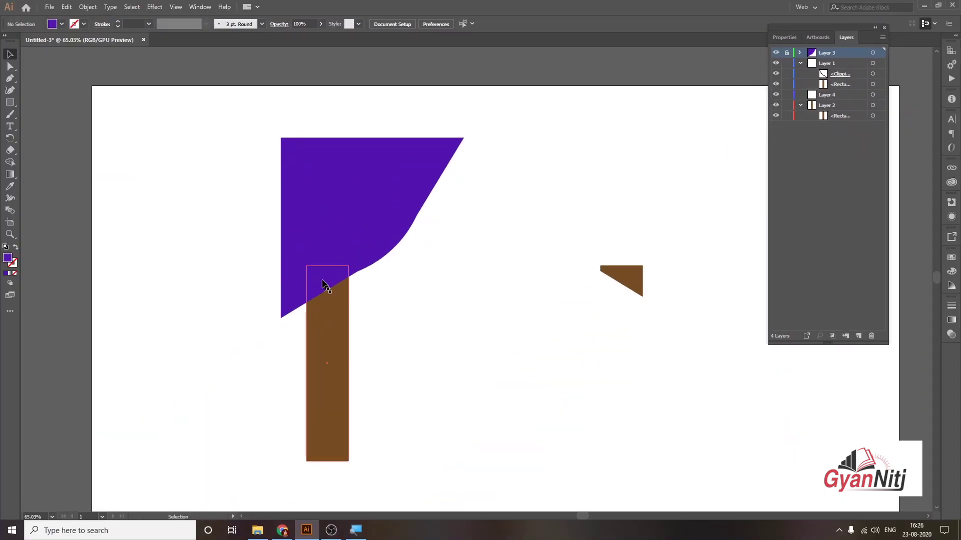
{"action": "mouse_move", "coordinate": [314, 270]}
{"action": "left_mouse_down"}
{"action": "mouse_move", "coordinate": [363, 320]}
{"action": "mouse_move", "coordinate": [346, 236]}
{"action": "left_mouse_up"}
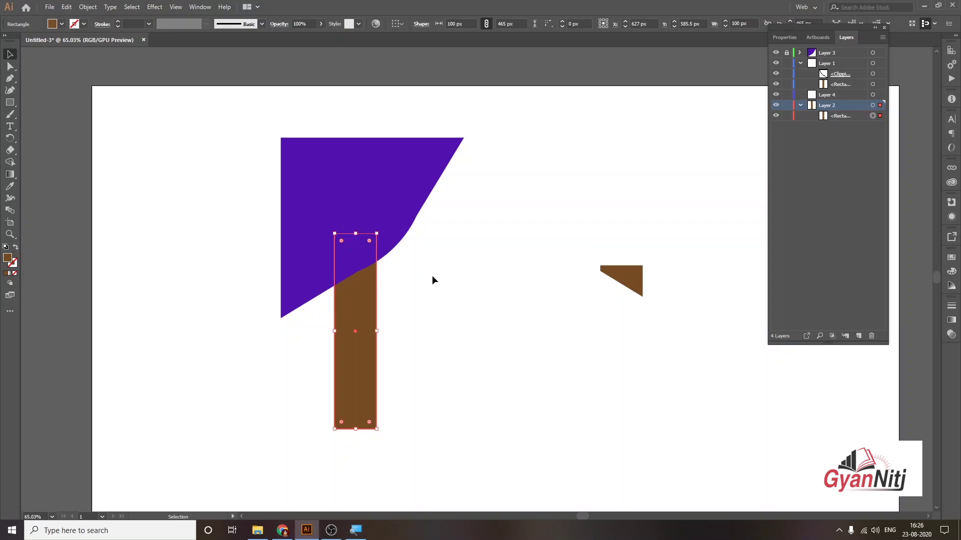
{"action": "key", "text": "ctrl+z"}
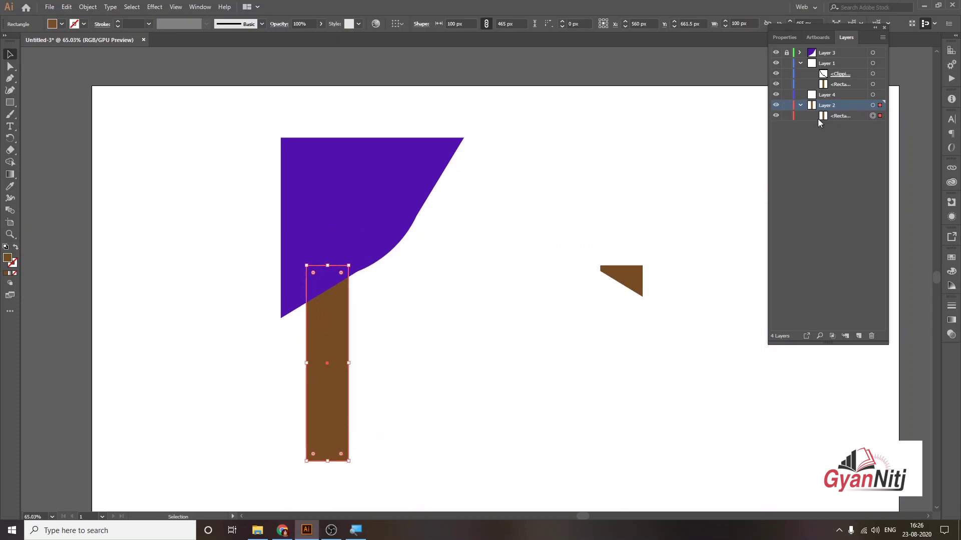
{"action": "left_click", "coordinate": [799, 105]}
Step: Collapse Layer 1, delete the empty Layer 4, and open the File menu
{"action": "left_click", "coordinate": [590, 332]}
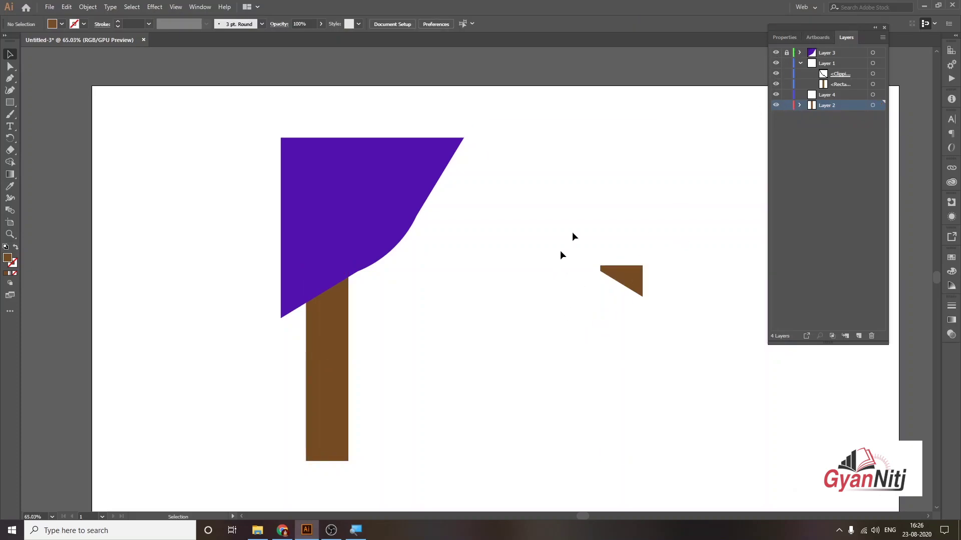
{"action": "left_click", "coordinate": [800, 63]}
{"action": "left_click", "coordinate": [828, 65]}
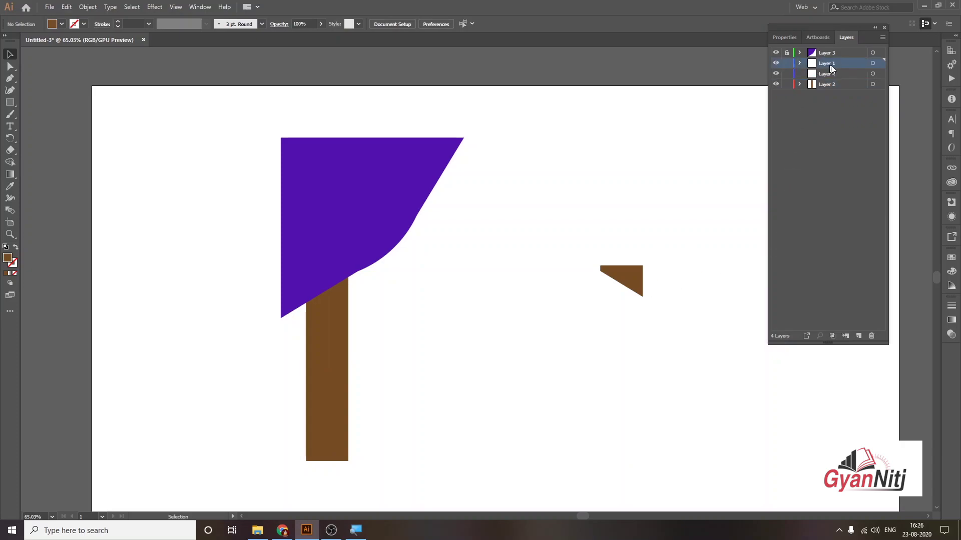
{"action": "left_click", "coordinate": [833, 73]}
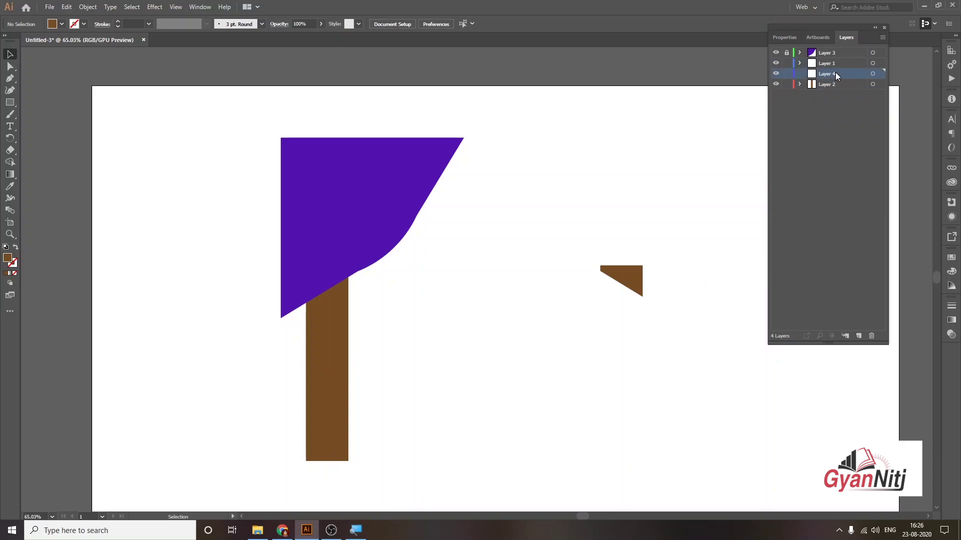
{"action": "left_click", "coordinate": [777, 74]}
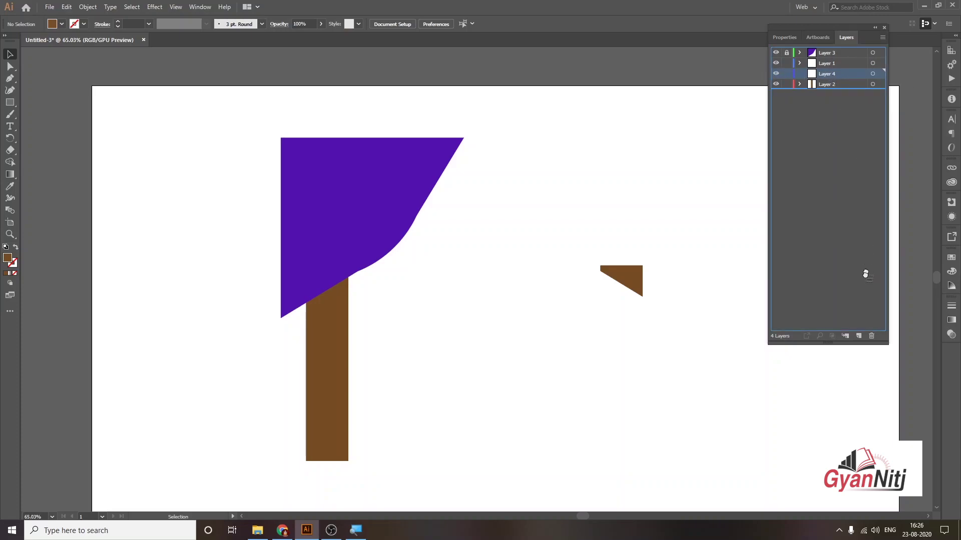
{"action": "left_click", "coordinate": [872, 336]}
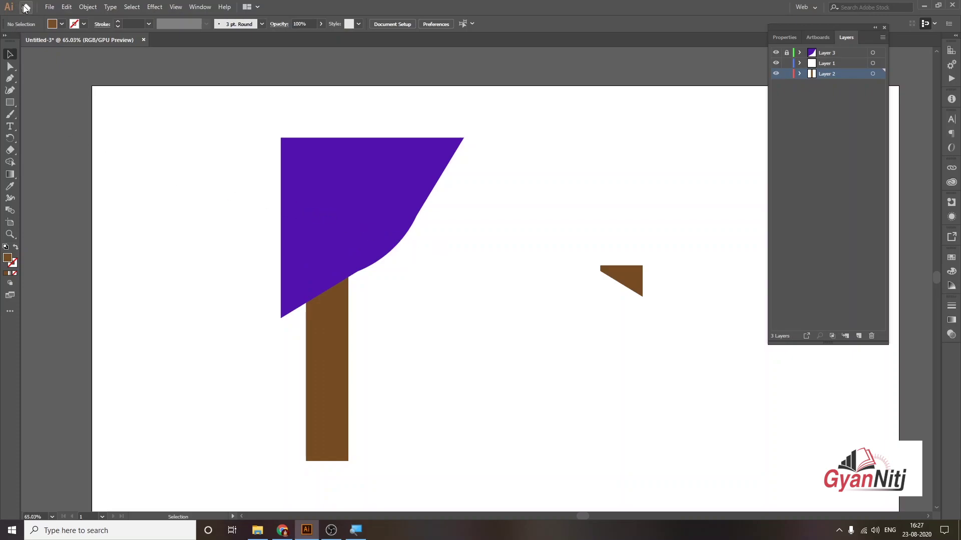
{"action": "left_click", "coordinate": [50, 7]}
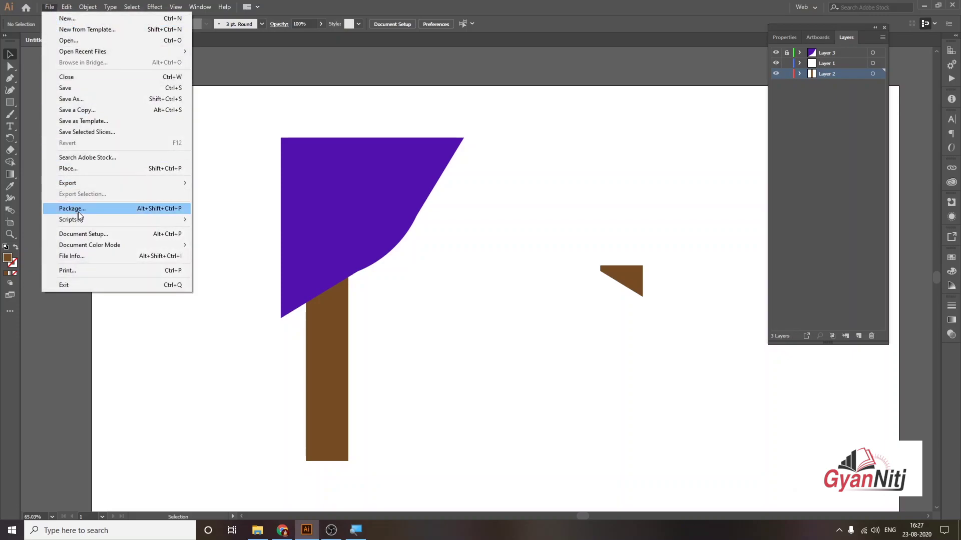
{"action": "mouse_move", "coordinate": [67, 182]}
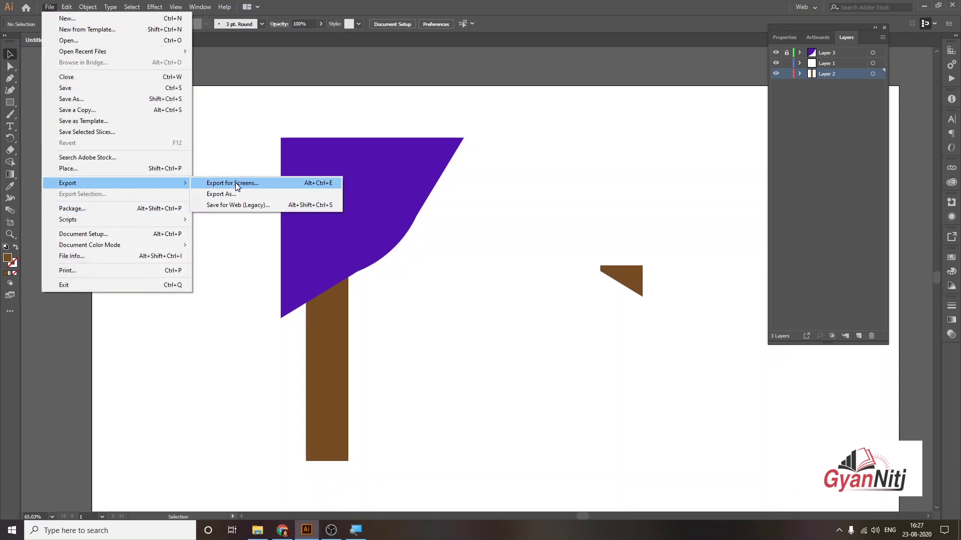
{"action": "left_click", "coordinate": [241, 194]}
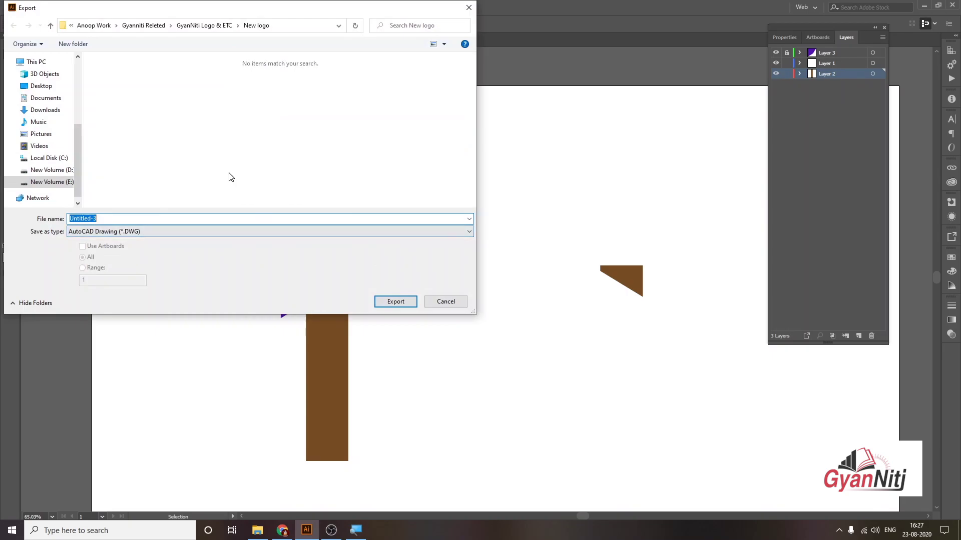
{"action": "left_click", "coordinate": [446, 301]}
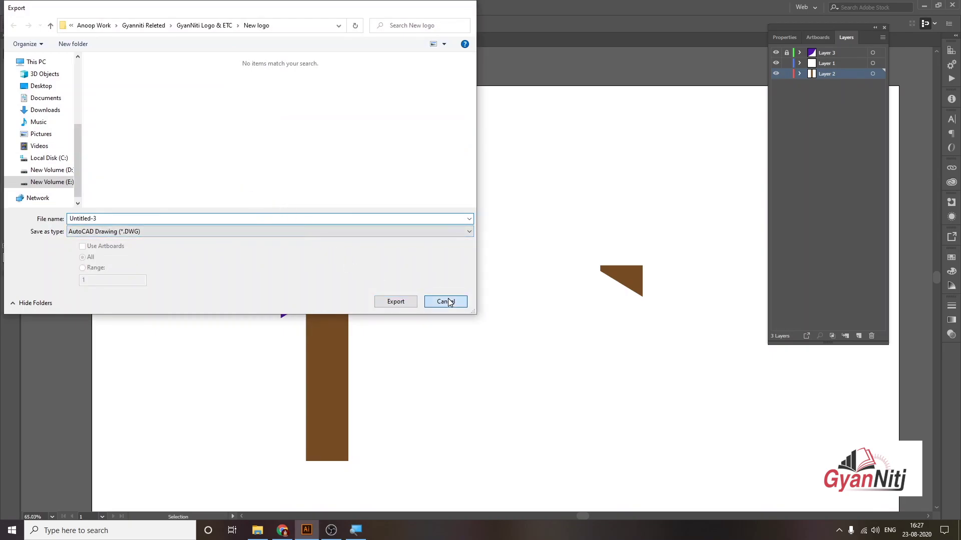
{"action": "left_click", "coordinate": [50, 7]}
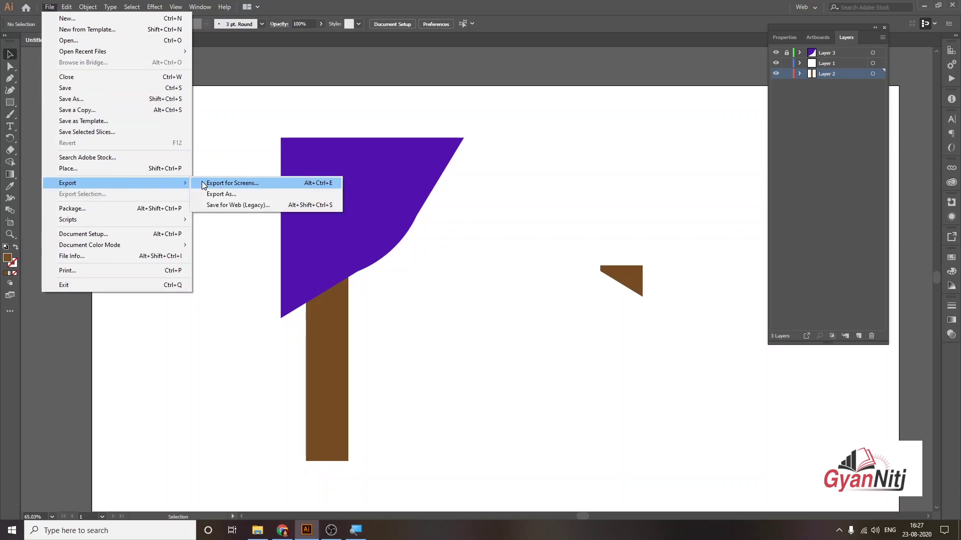
{"action": "mouse_move", "coordinate": [112, 183]}
{"action": "left_click", "coordinate": [229, 204]}
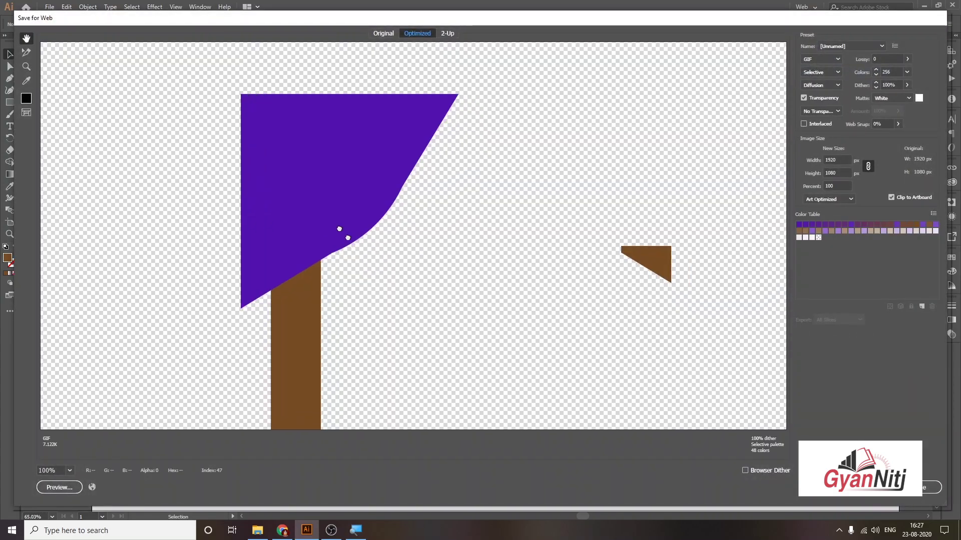
{"action": "left_click_drag", "start_coordinate": [386, 343], "coordinate": [334, 235]}
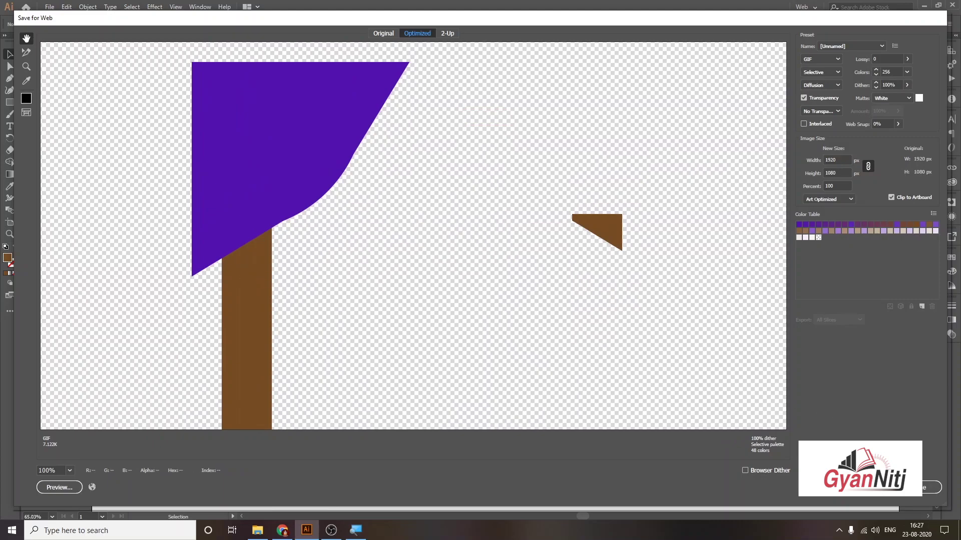
{"action": "key", "text": "Escape"}
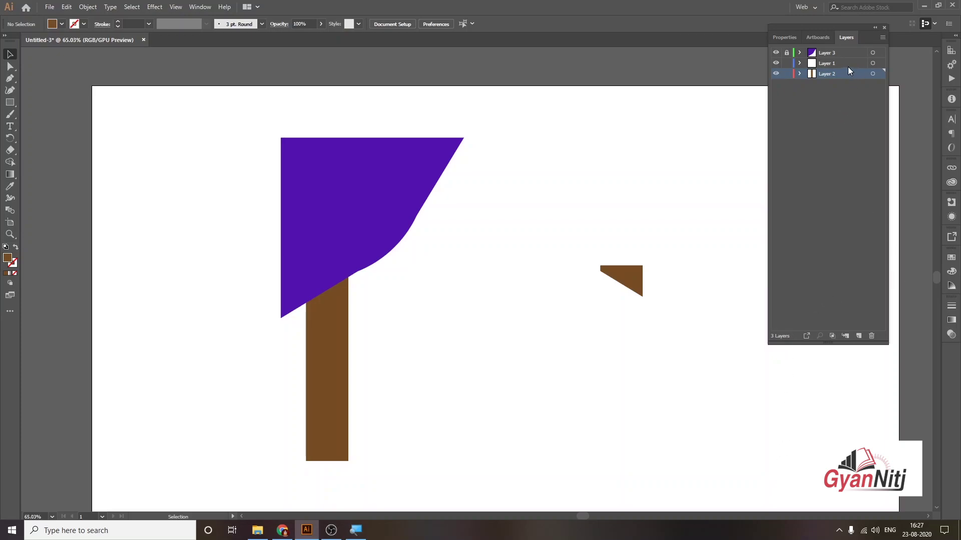
Step: Select all three layers, unlock Layer 3, and collect them for export as 1x PNG assets
{"action": "left_click", "coordinate": [839, 54], "text": "shift"}
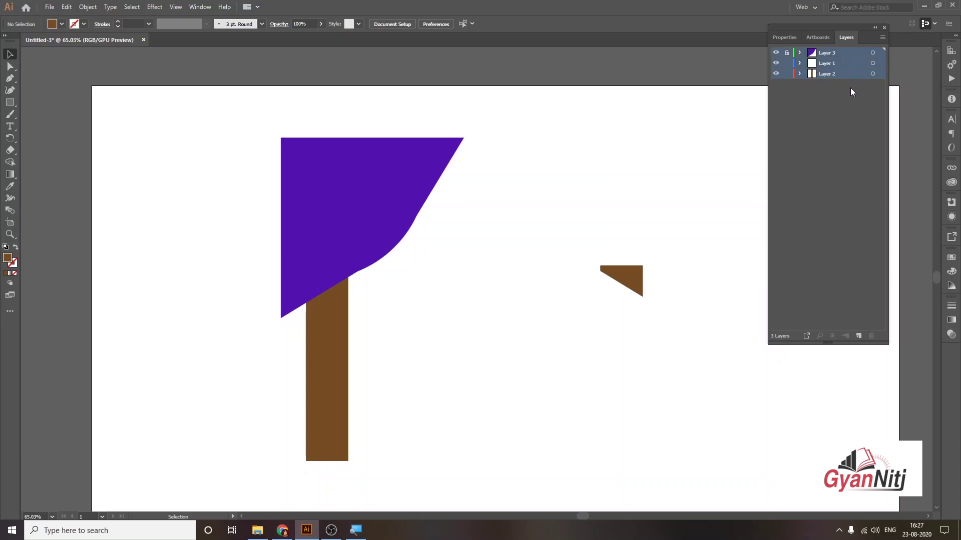
{"action": "left_click", "coordinate": [786, 53]}
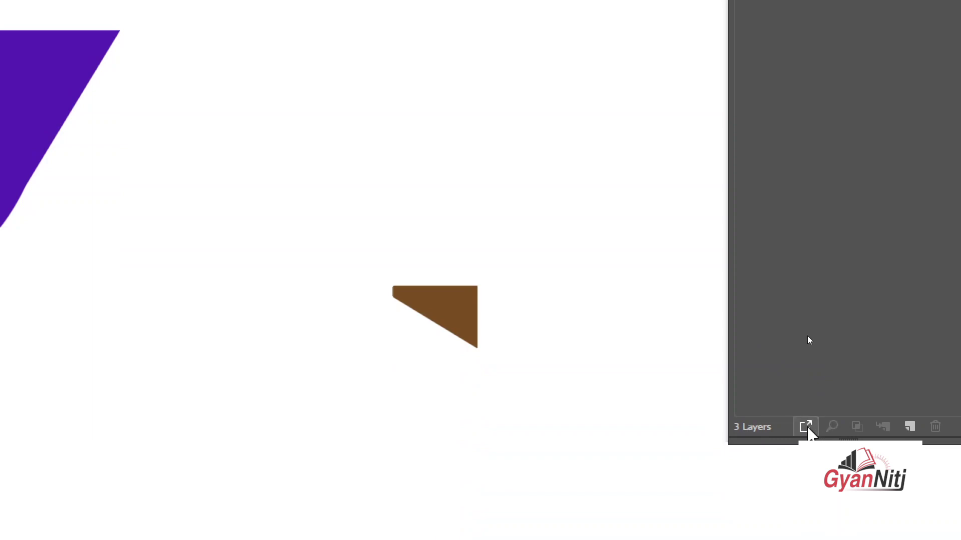
{"action": "left_click", "coordinate": [806, 427]}
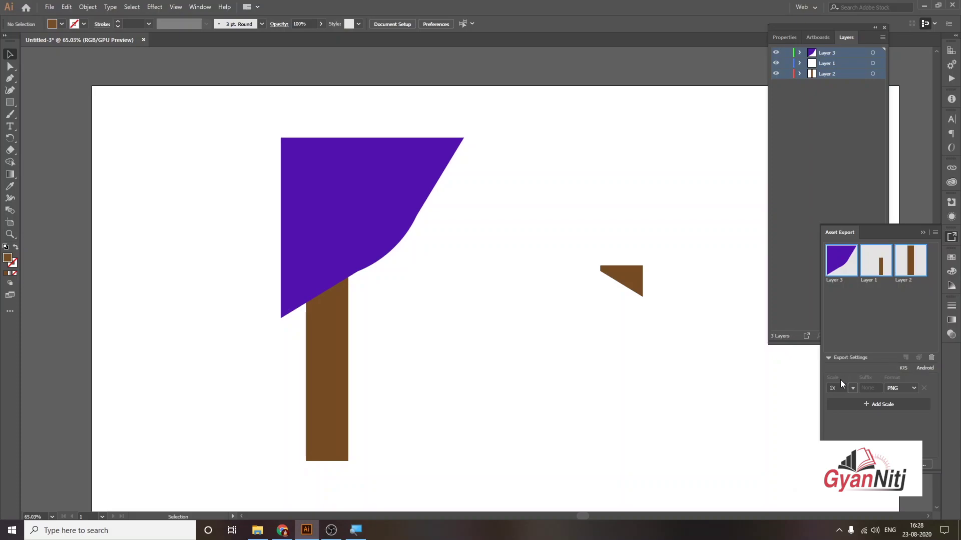
{"action": "left_click", "coordinate": [852, 389]}
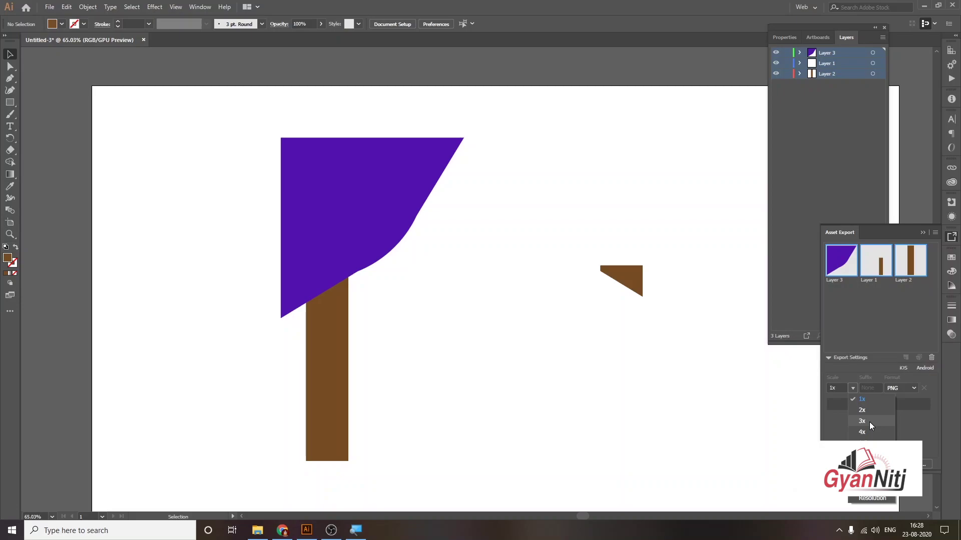
{"action": "left_click", "coordinate": [922, 446]}
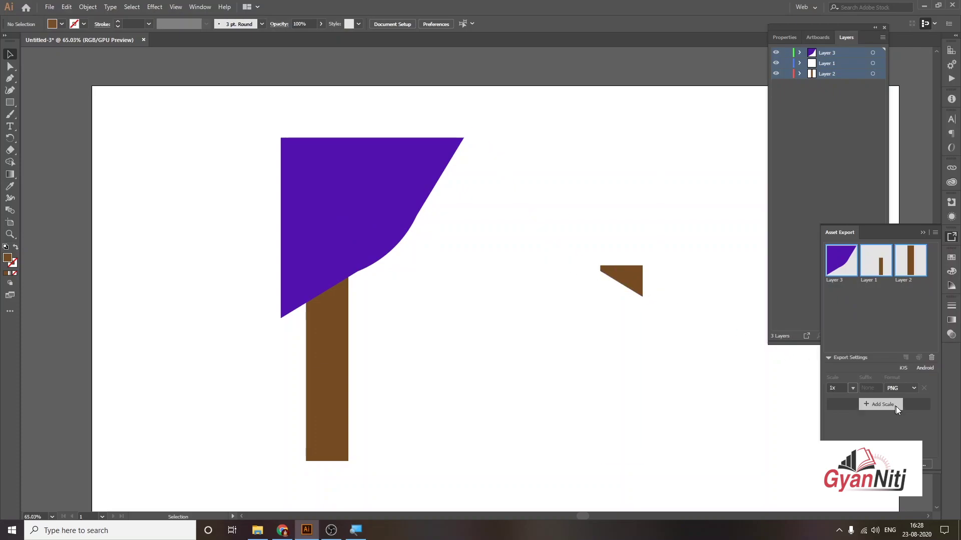
{"action": "left_click", "coordinate": [870, 406]}
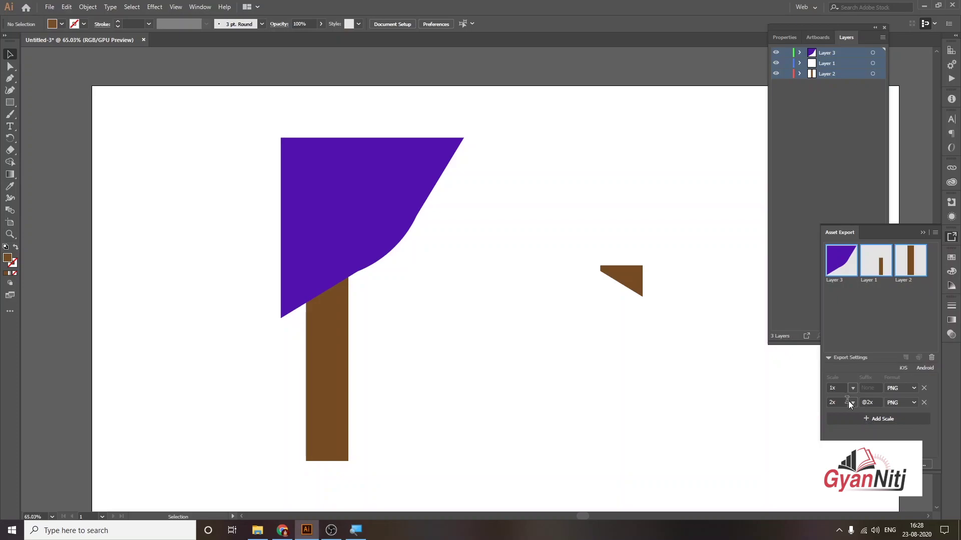
{"action": "left_click", "coordinate": [866, 403]}
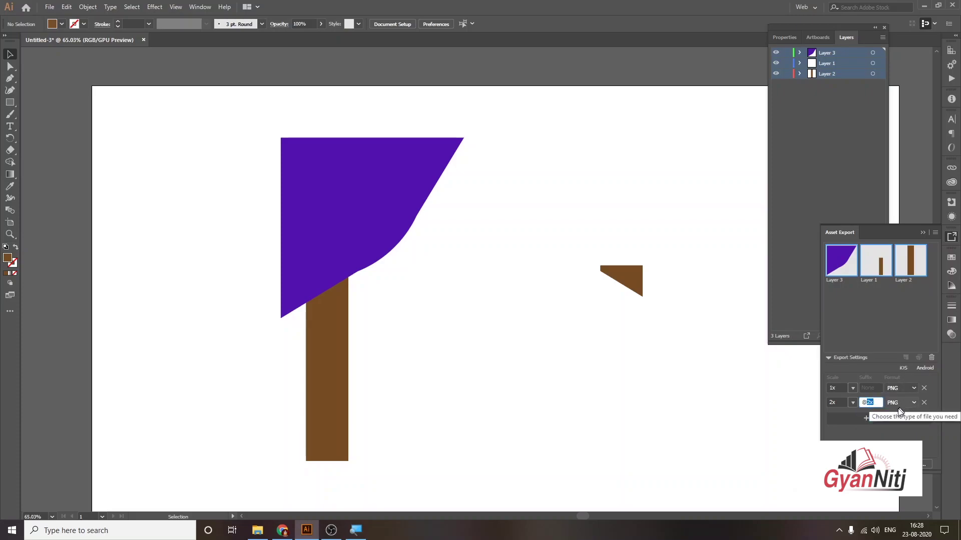
{"action": "left_click", "coordinate": [890, 426]}
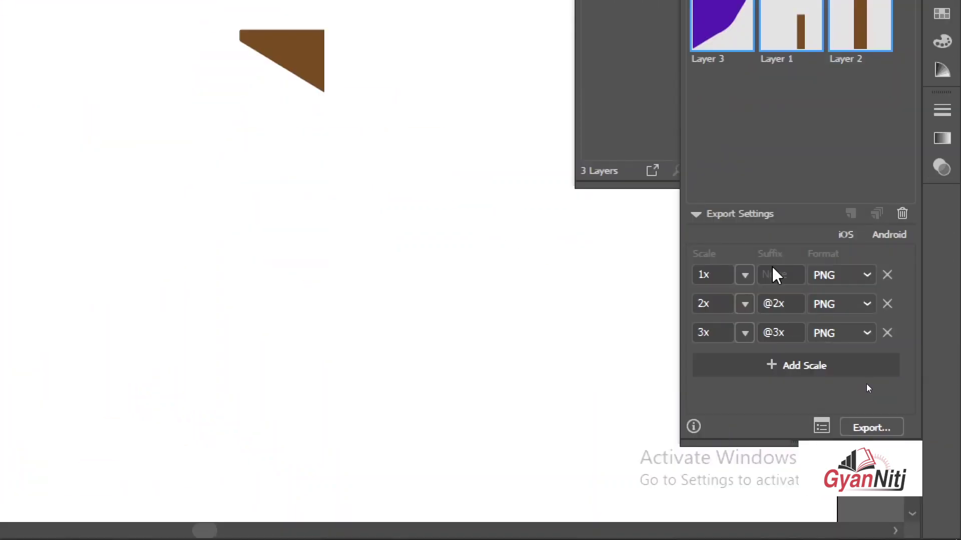
{"action": "double_click", "coordinate": [700, 303]}
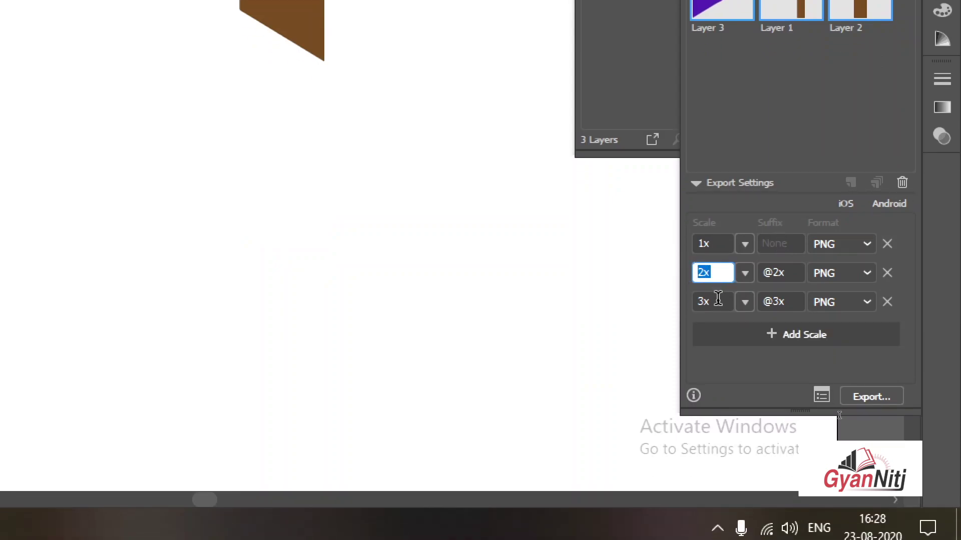
{"action": "double_click", "coordinate": [716, 302]}
{"action": "double_click", "coordinate": [709, 236]}
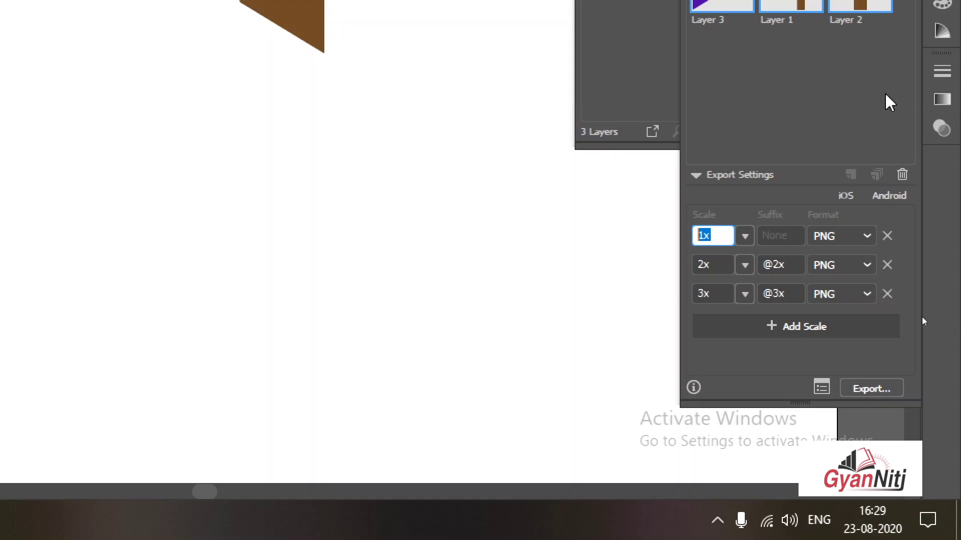
Step: Add a fourth export entry in SVG format below the 1x, 2x and 3x PNG rows
{"action": "left_click", "coordinate": [845, 196]}
{"action": "left_click", "coordinate": [889, 196]}
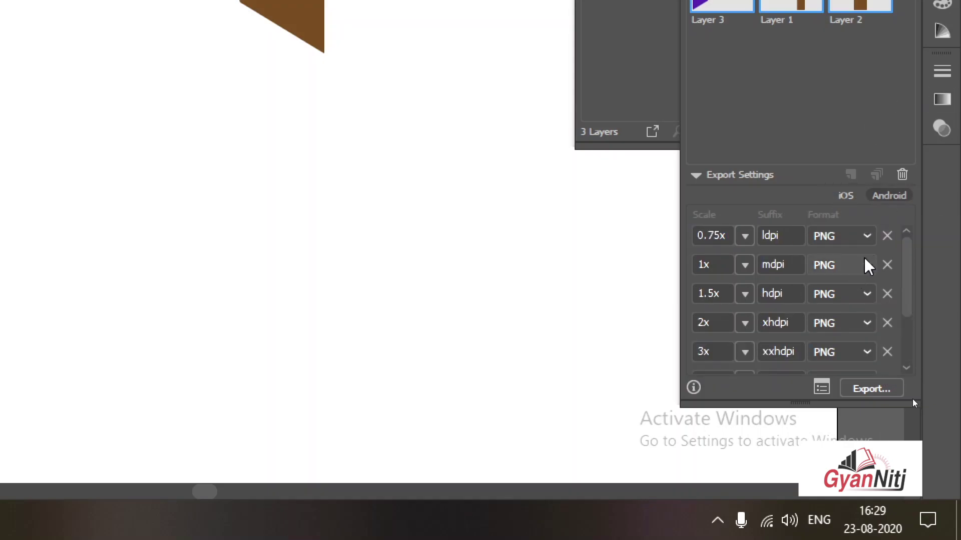
{"action": "scroll", "coordinate": [774, 295], "scroll_direction": "down", "scroll_amount": 3}
{"action": "scroll", "coordinate": [775, 301], "scroll_direction": "up", "scroll_amount": 3}
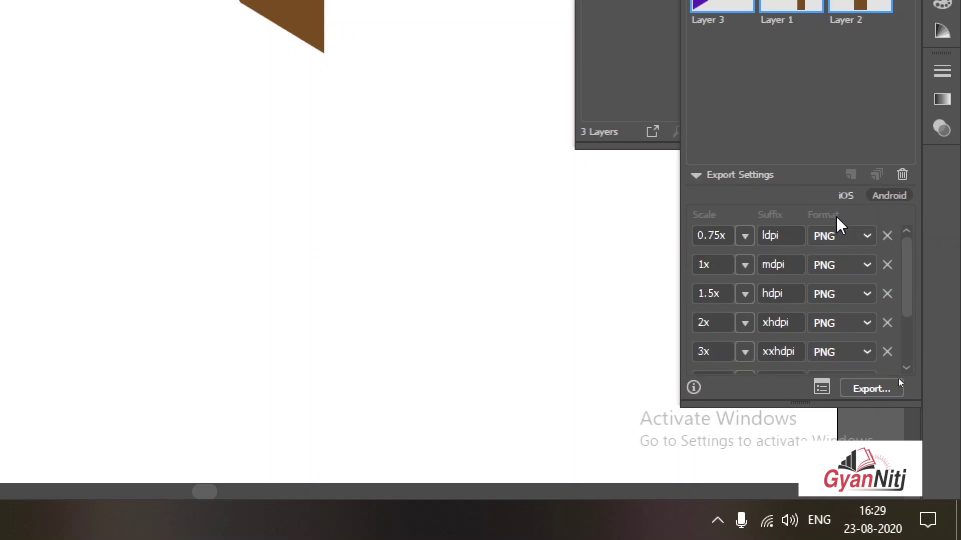
{"action": "left_click", "coordinate": [846, 196]}
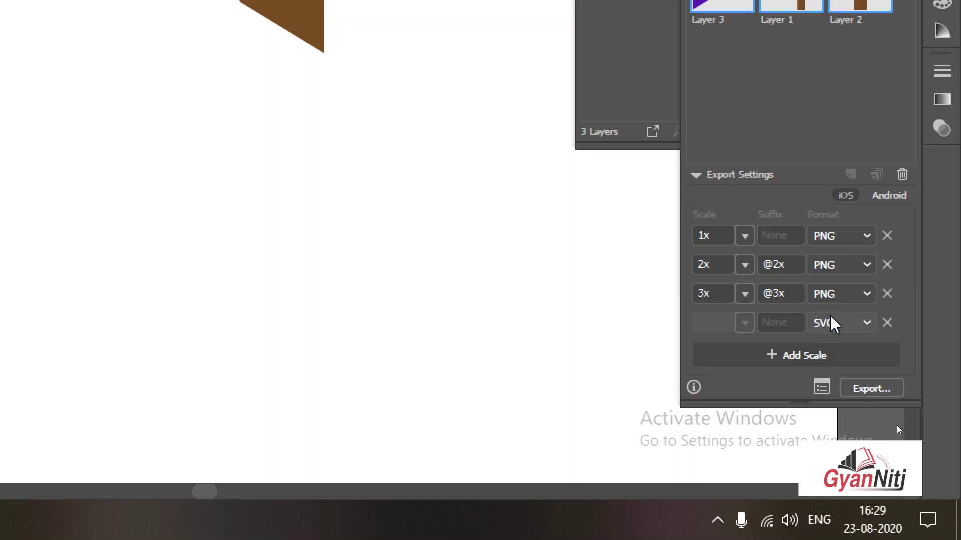
{"action": "left_click", "coordinate": [893, 205]}
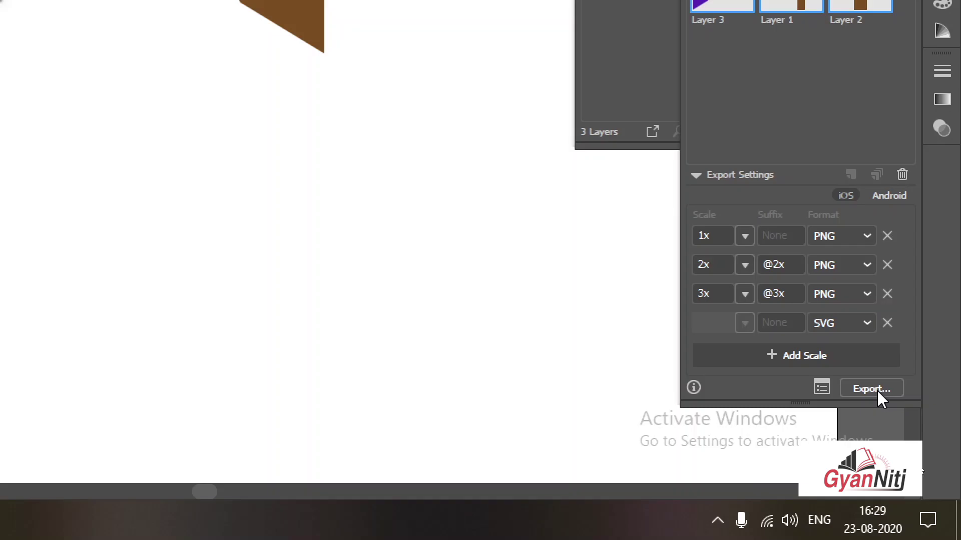
Step: Export the three layer assets into a new Desktop folder named 'shapes'
{"action": "left_click", "coordinate": [871, 388]}
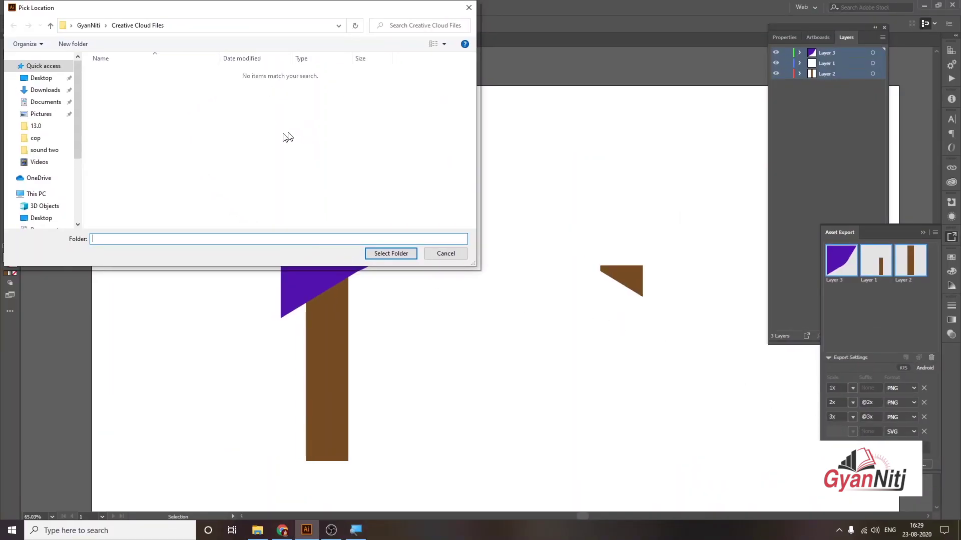
{"action": "left_click", "coordinate": [42, 80]}
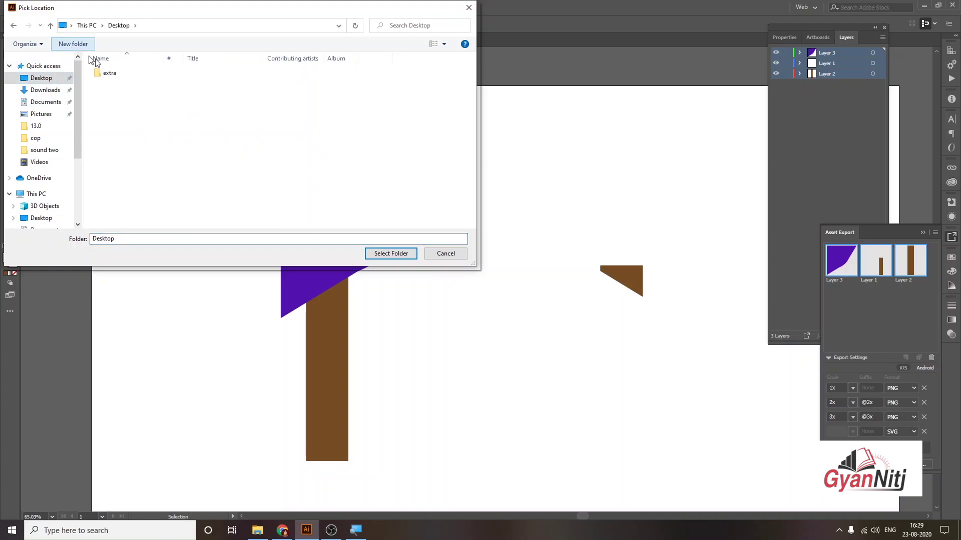
{"action": "left_click", "coordinate": [73, 43]}
{"action": "type", "text": "s"}
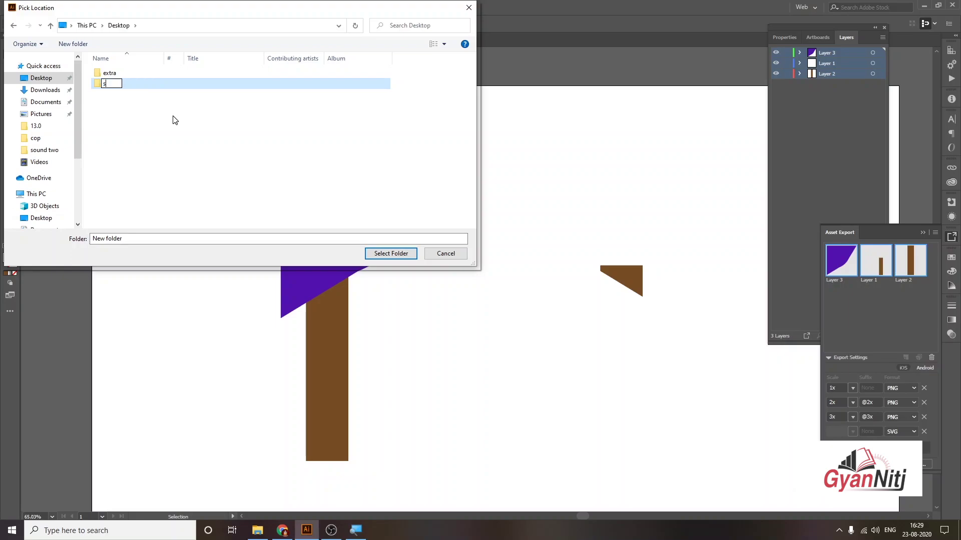
{"action": "type", "text": "hap"}
{"action": "type", "text": "es"}
{"action": "key", "text": "Return"}
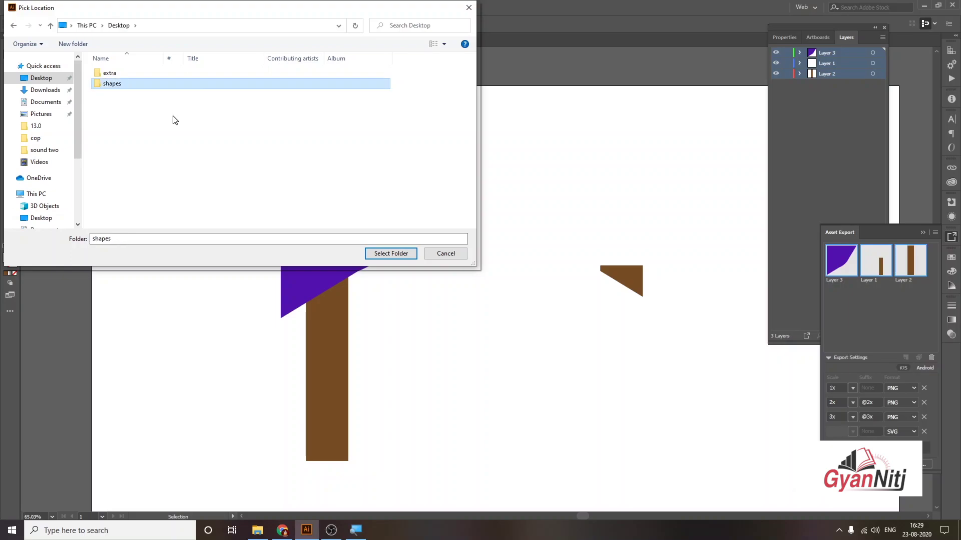
{"action": "key", "text": "Return"}
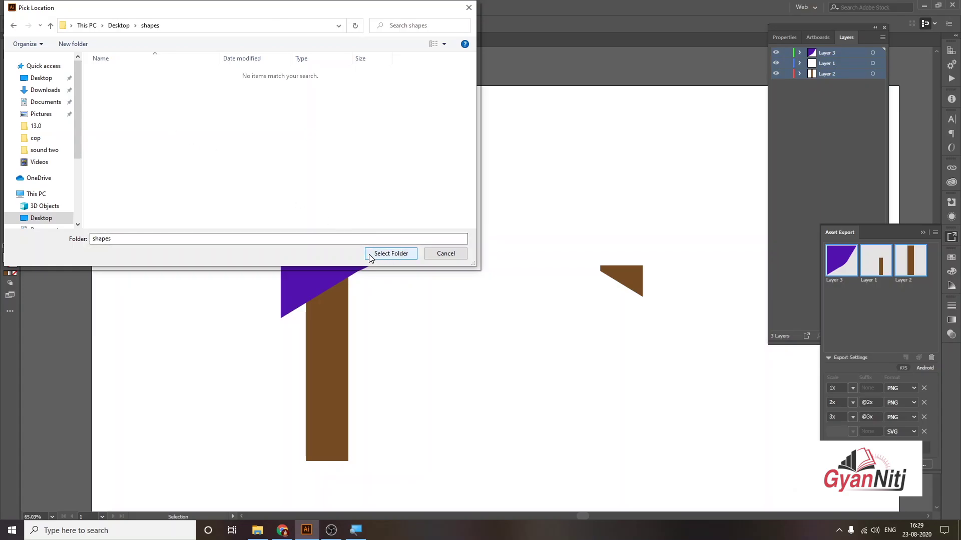
{"action": "left_click", "coordinate": [392, 257]}
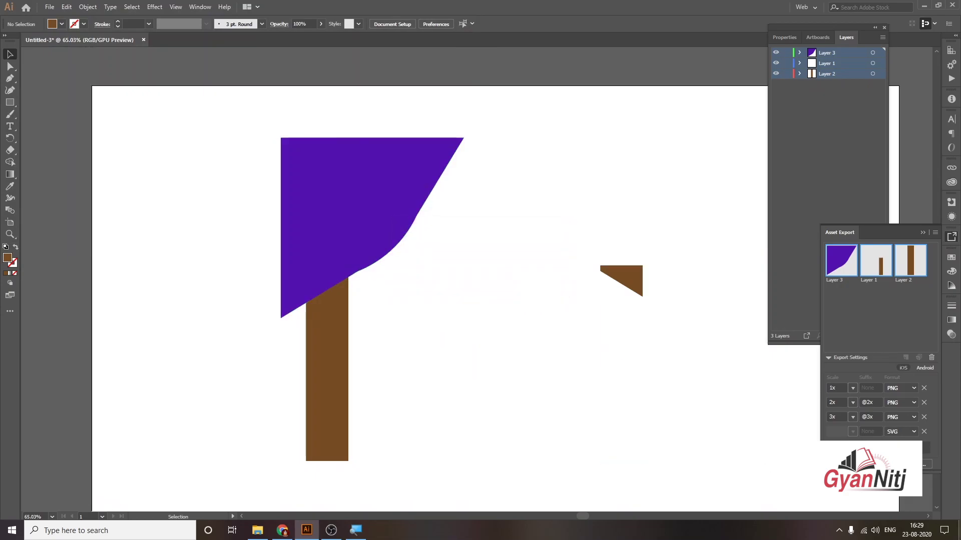
{"action": "key", "text": "super+d"}
Step: Open the shapes folder and preview the Layer 1 image in its 1x subfolder
{"action": "double_click", "coordinate": [15, 276]}
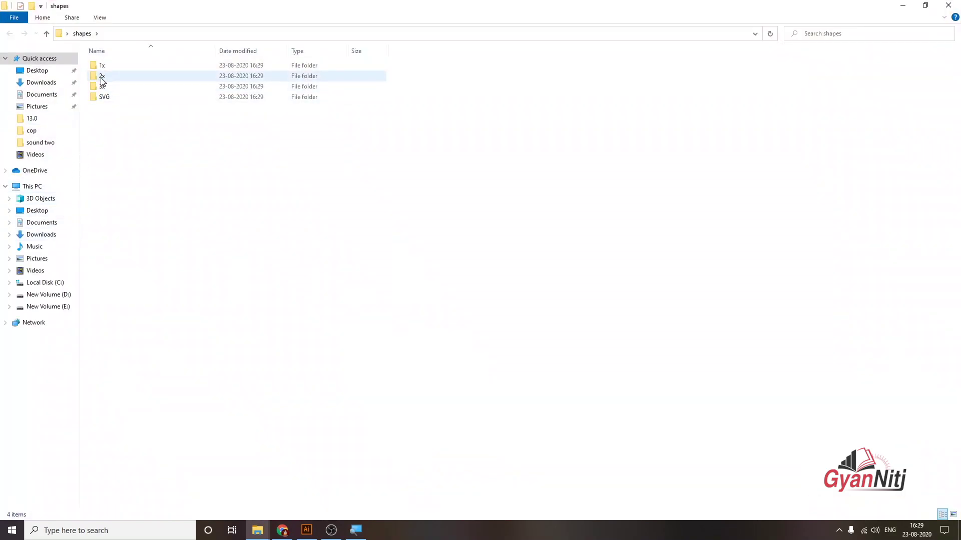
{"action": "double_click", "coordinate": [103, 67]}
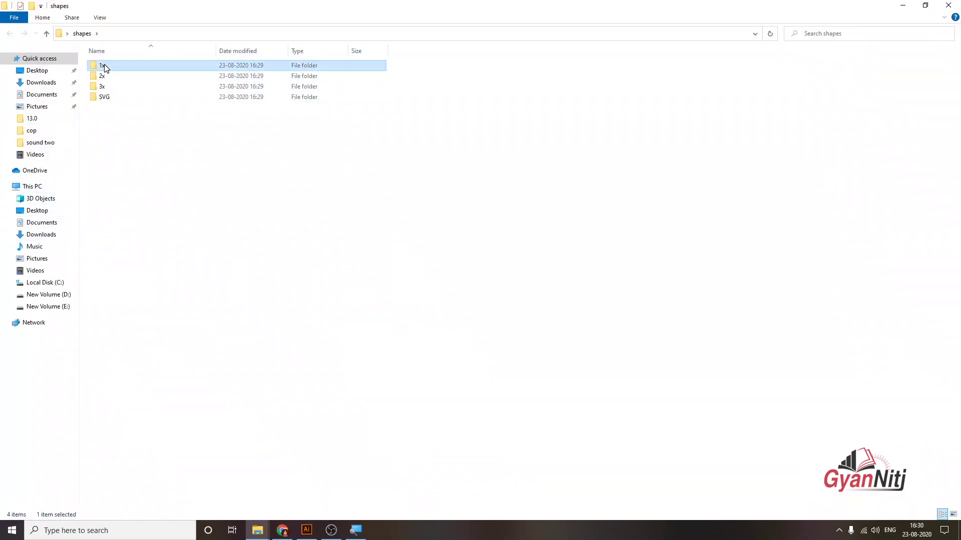
{"action": "double_click", "coordinate": [110, 68]}
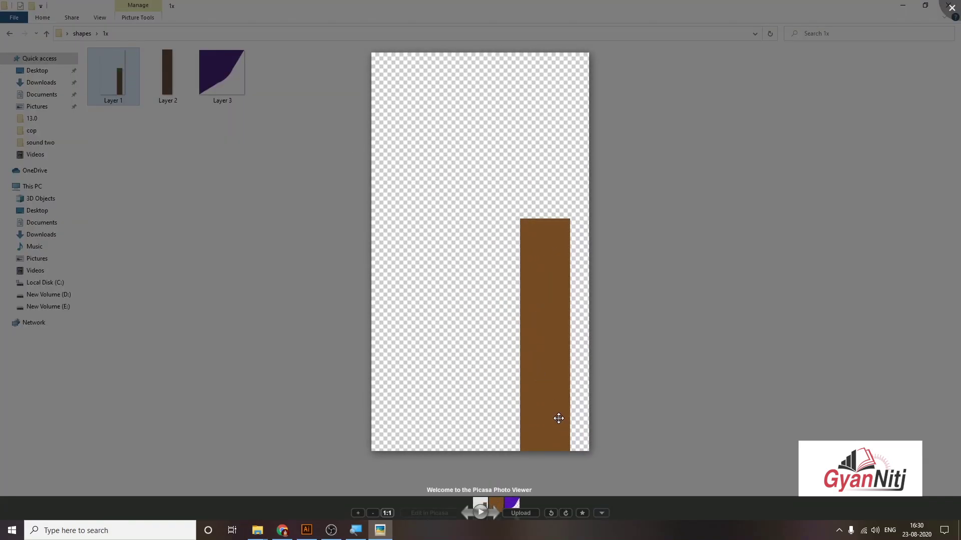
{"action": "left_click", "coordinate": [952, 8]}
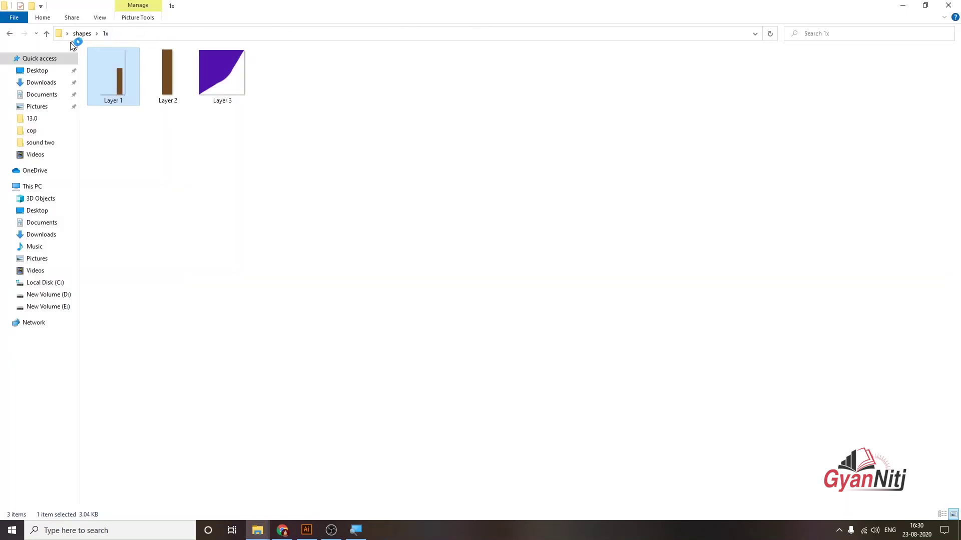
{"action": "left_click", "coordinate": [46, 34]}
Step: Preview the Layer 1@2x image in the 2x subfolder, adjusting zoom and position
{"action": "double_click", "coordinate": [103, 75]}
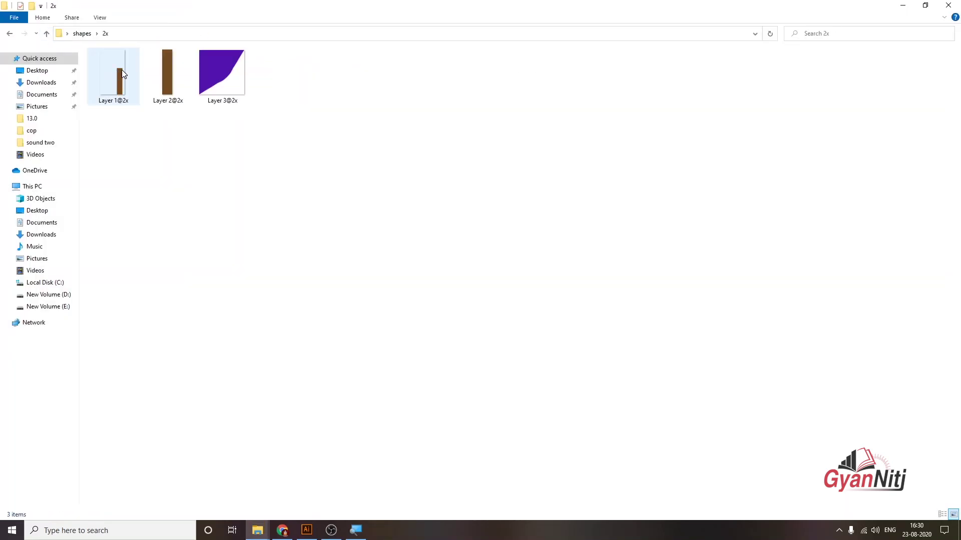
{"action": "double_click", "coordinate": [122, 70]}
{"action": "scroll", "coordinate": [556, 268], "scroll_direction": "up", "scroll_amount": 2}
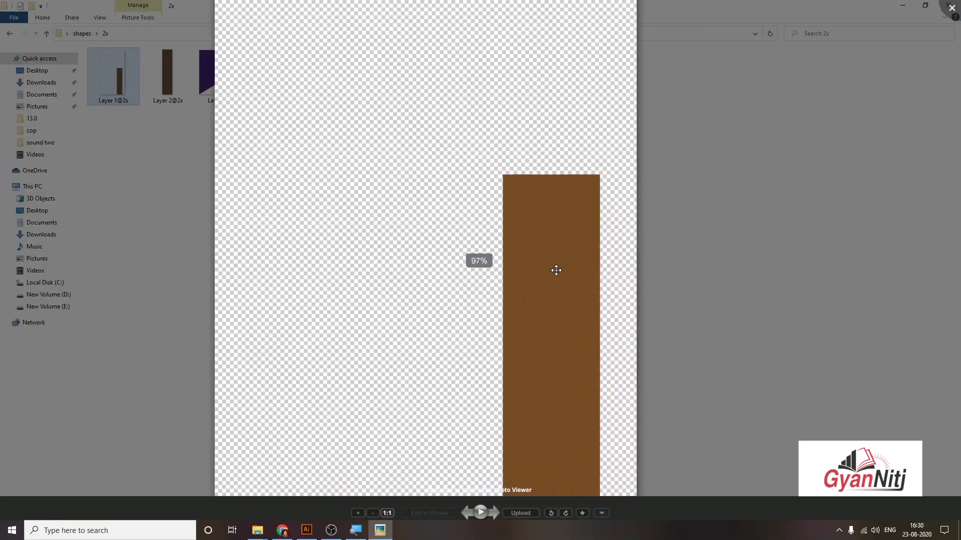
{"action": "scroll", "coordinate": [538, 300], "scroll_direction": "down", "scroll_amount": 1}
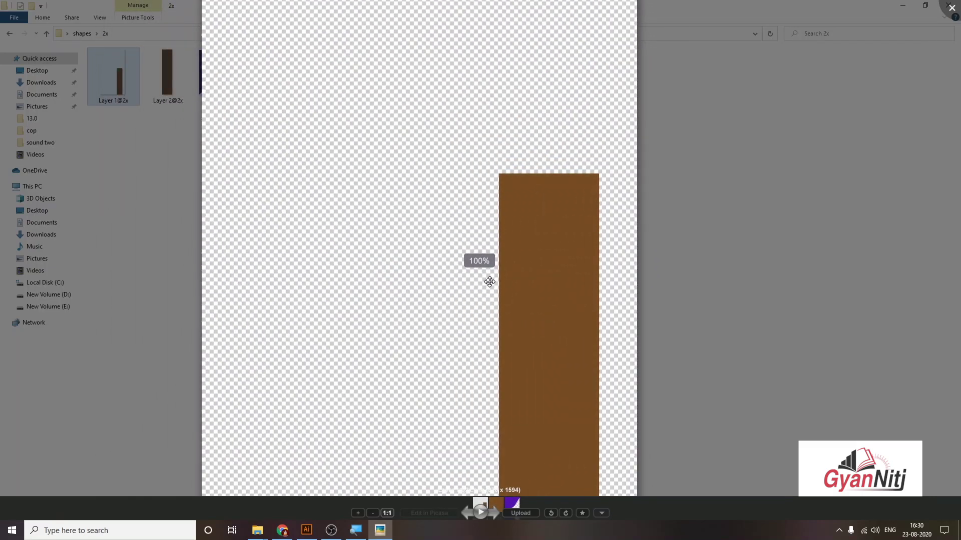
{"action": "left_click_drag", "start_coordinate": [487, 279], "coordinate": [497, 240]}
{"action": "left_click", "coordinate": [388, 513]}
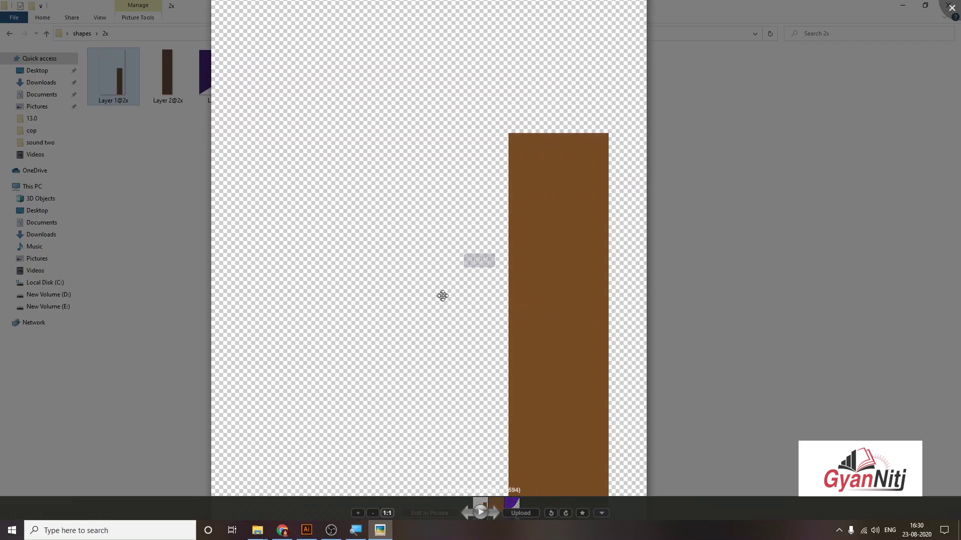
{"action": "left_click_drag", "start_coordinate": [441, 294], "coordinate": [510, 232]}
{"action": "left_click", "coordinate": [951, 7]}
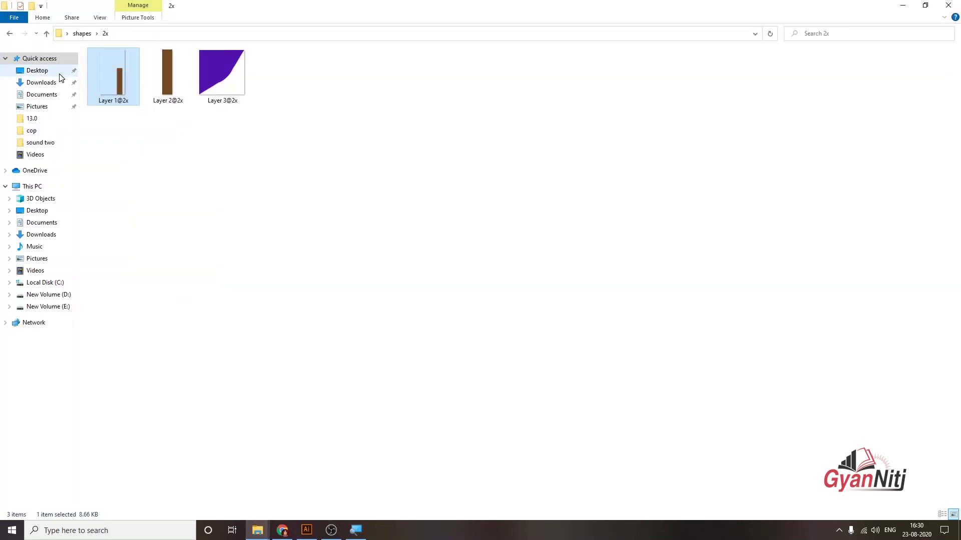
{"action": "left_click", "coordinate": [46, 33]}
Step: Open the 3x subfolder and view its image at actual one-to-one size
{"action": "double_click", "coordinate": [102, 86]}
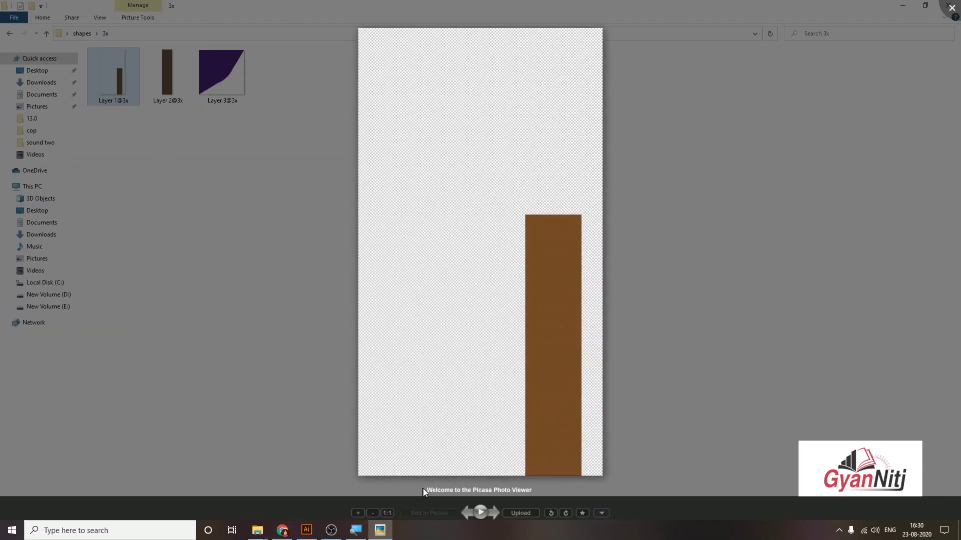
{"action": "left_click", "coordinate": [391, 514]}
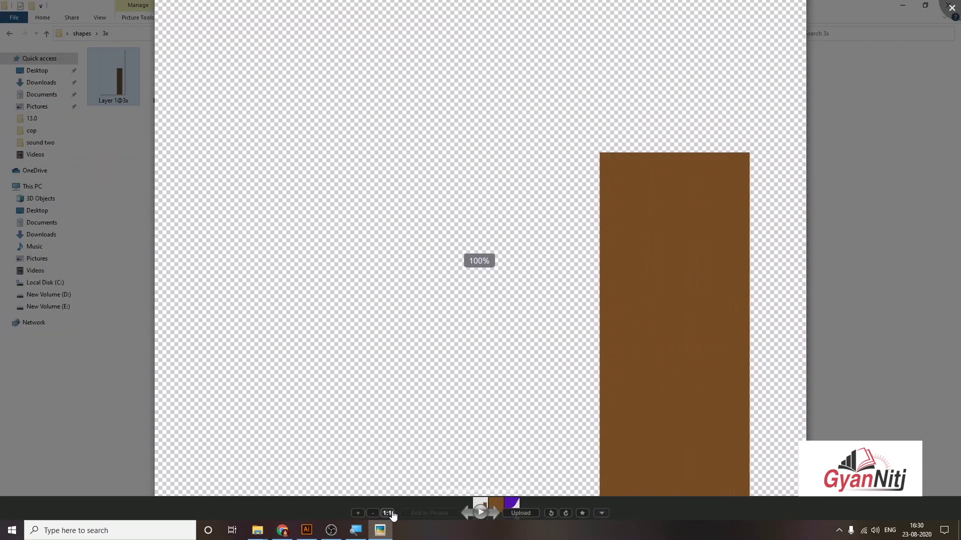
{"action": "left_click_drag", "start_coordinate": [614, 350], "coordinate": [607, 182]}
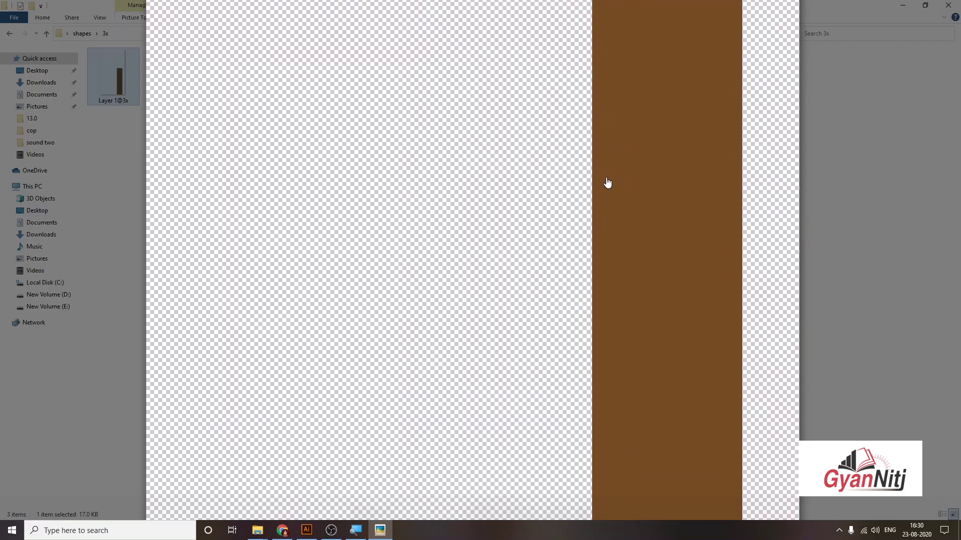
{"action": "scroll", "coordinate": [601, 178], "scroll_direction": "up", "scroll_amount": 2}
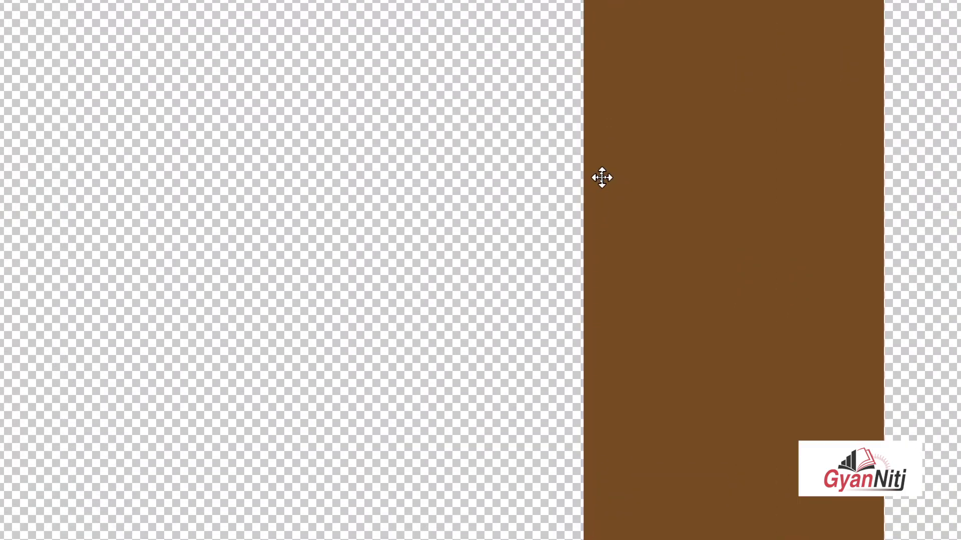
{"action": "scroll", "coordinate": [602, 177], "scroll_direction": "down", "scroll_amount": 2}
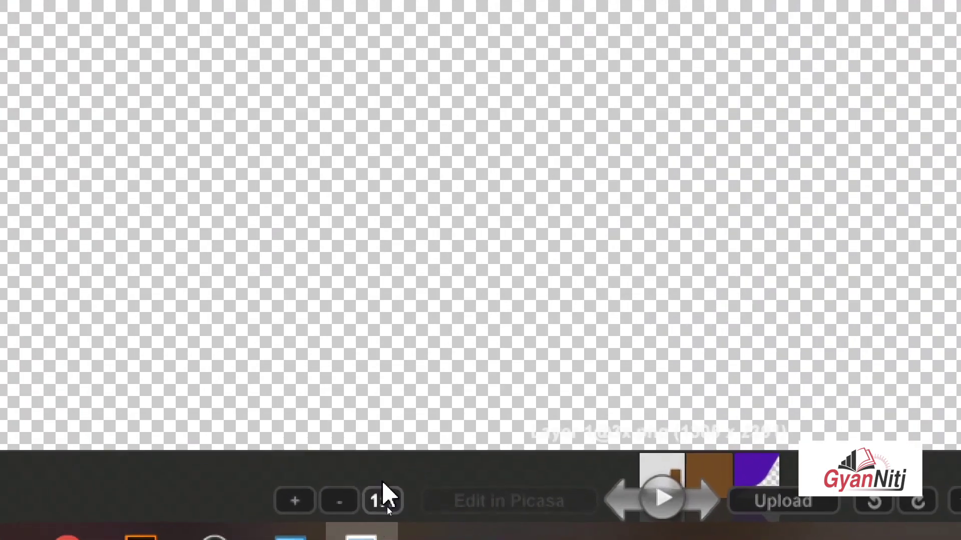
{"action": "left_click", "coordinate": [384, 513]}
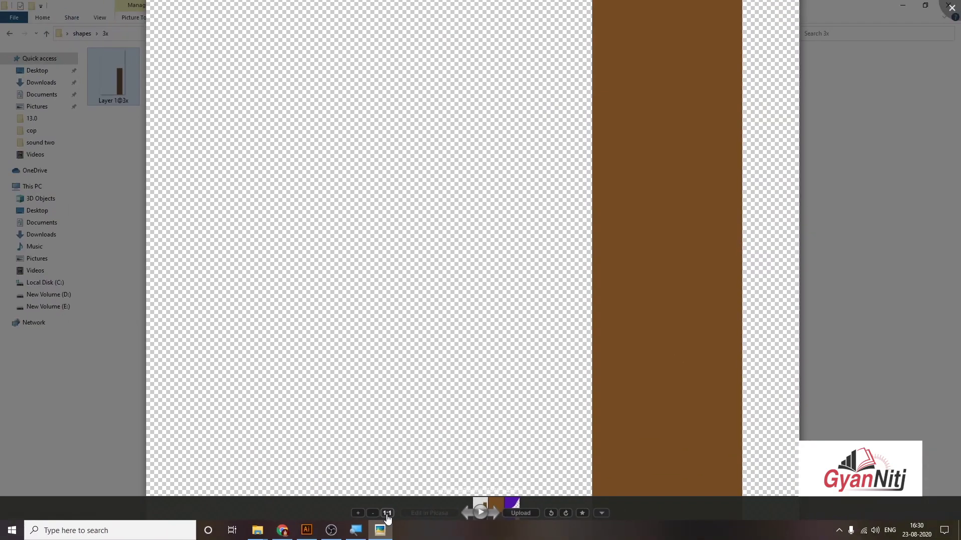
{"action": "key", "text": "Escape"}
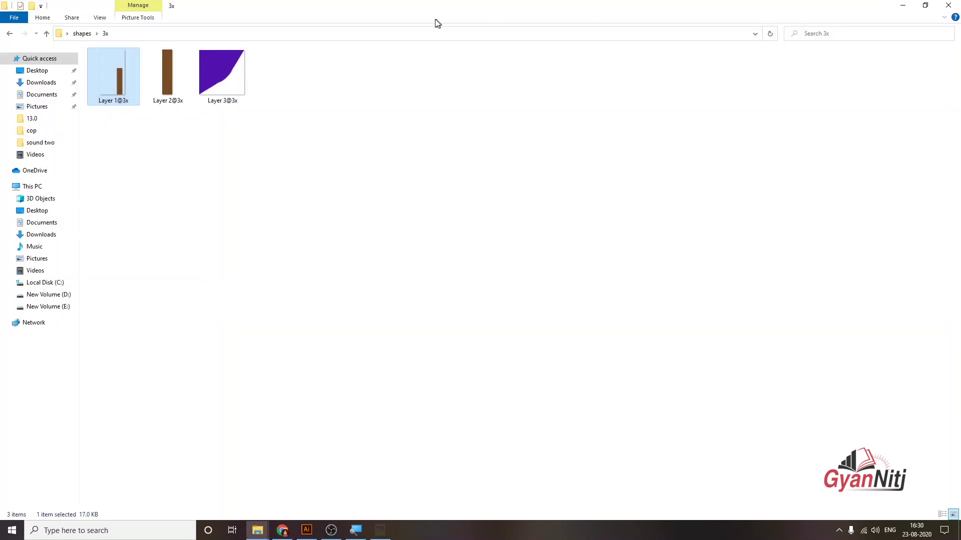
Step: Preview the Layer 3@3x image, then return to the shapes 1x folder
{"action": "left_click", "coordinate": [225, 62]}
{"action": "double_click", "coordinate": [224, 63]}
{"action": "scroll", "coordinate": [456, 180], "scroll_direction": "up", "scroll_amount": 2}
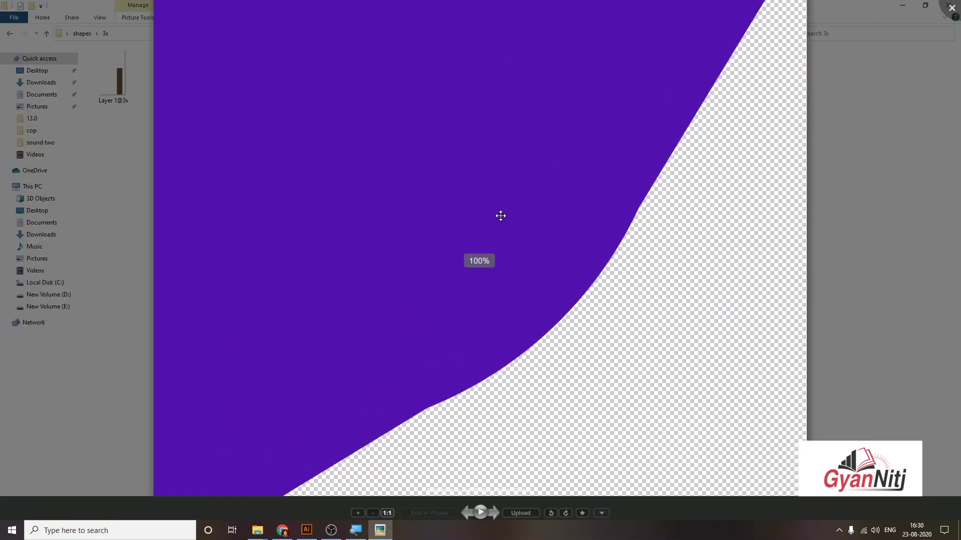
{"action": "key", "text": "Escape"}
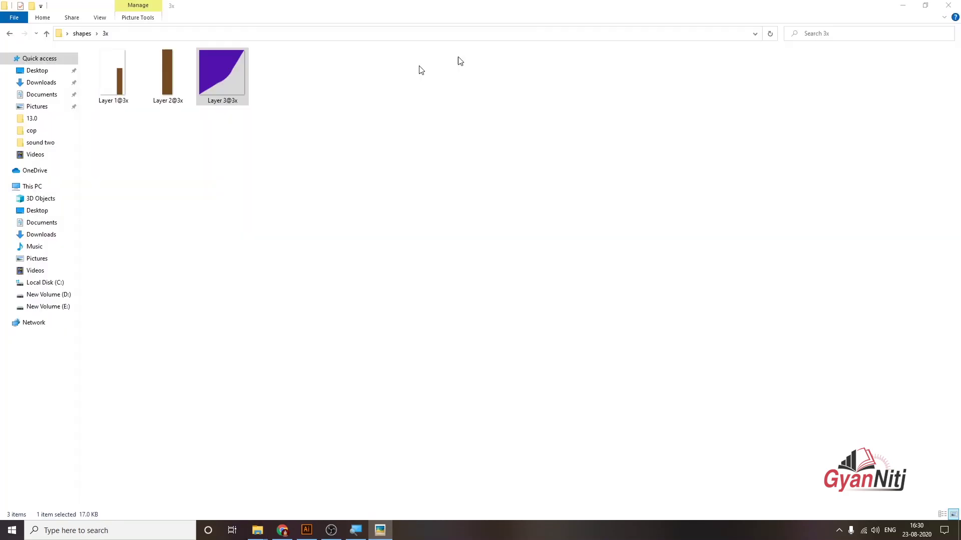
{"action": "left_click", "coordinate": [46, 33]}
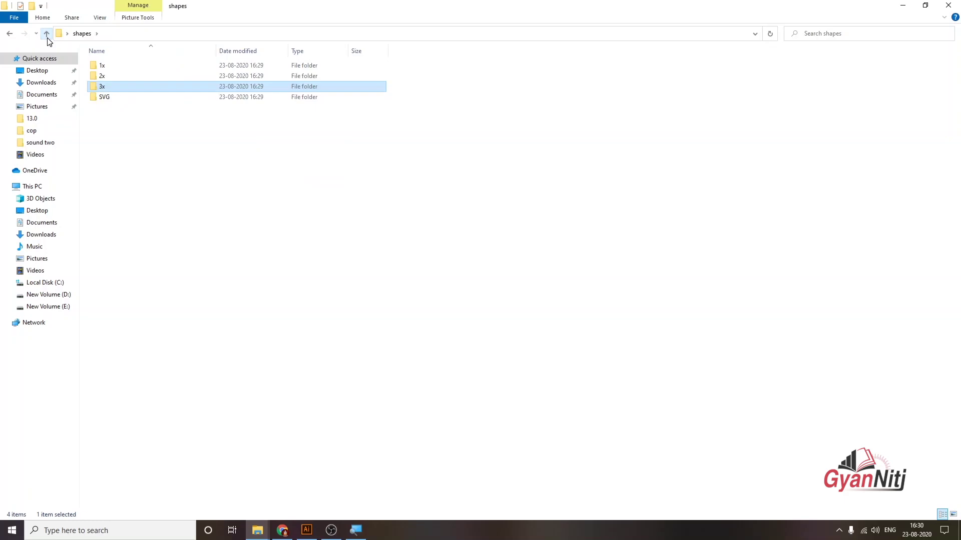
{"action": "double_click", "coordinate": [120, 65]}
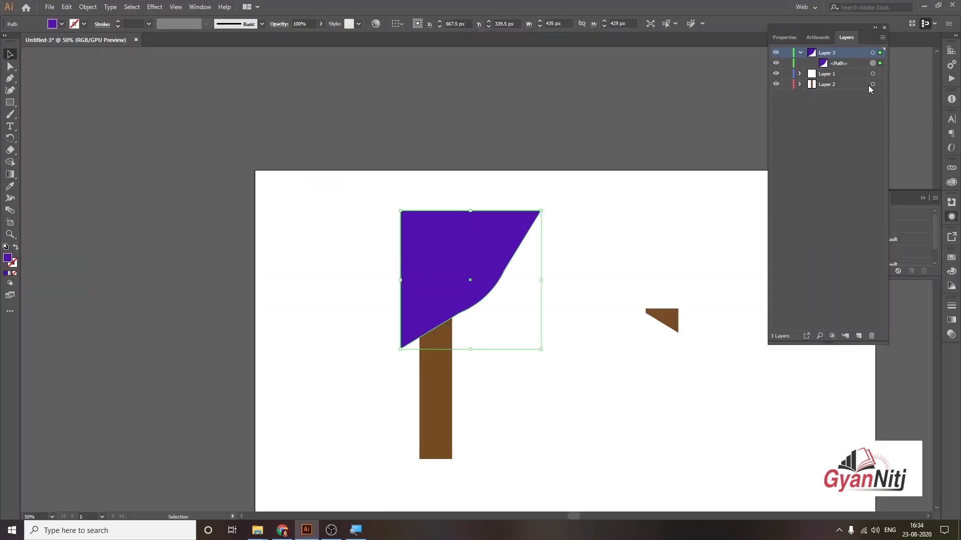
Step: Apply the Android density scale preset and float the Asset Export panel
{"action": "left_click", "coordinate": [800, 52]}
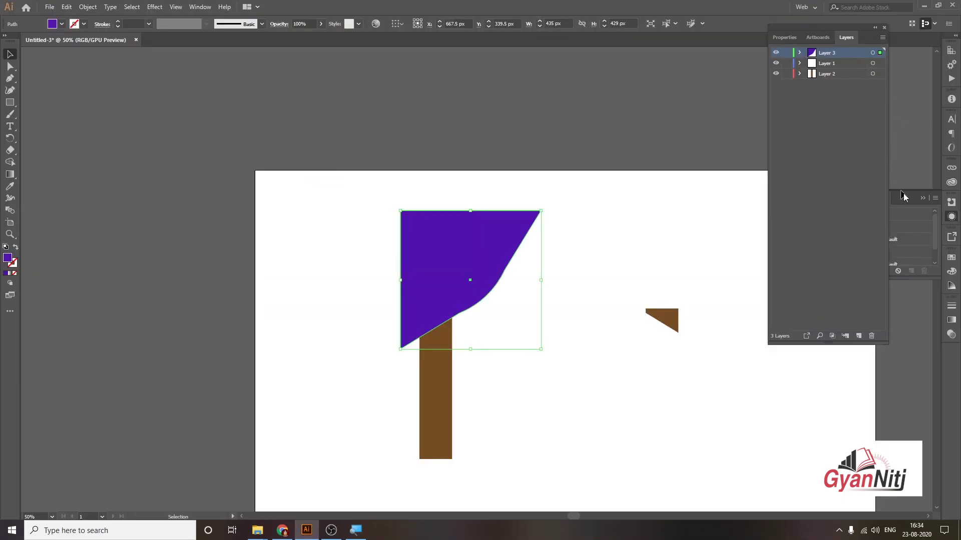
{"action": "left_click", "coordinate": [951, 237]}
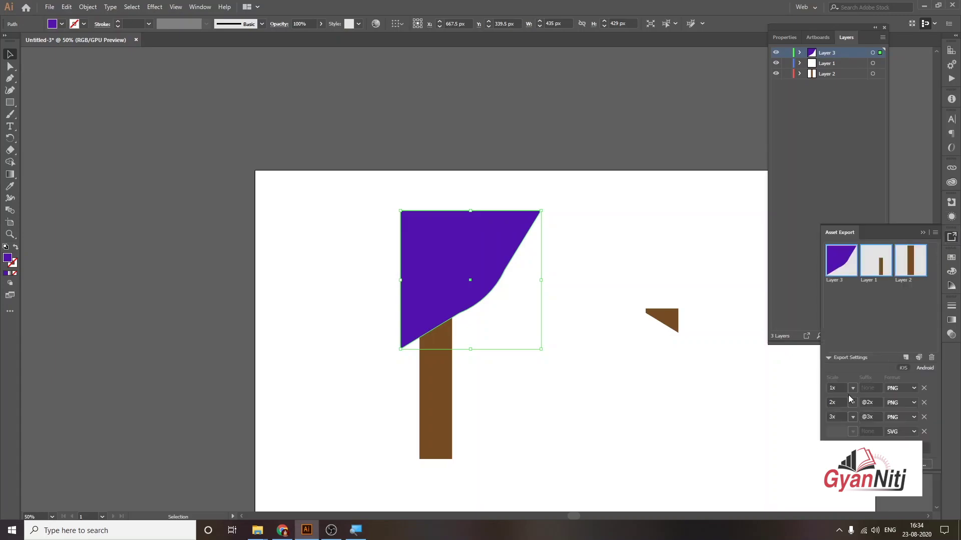
{"action": "left_click", "coordinate": [924, 368]}
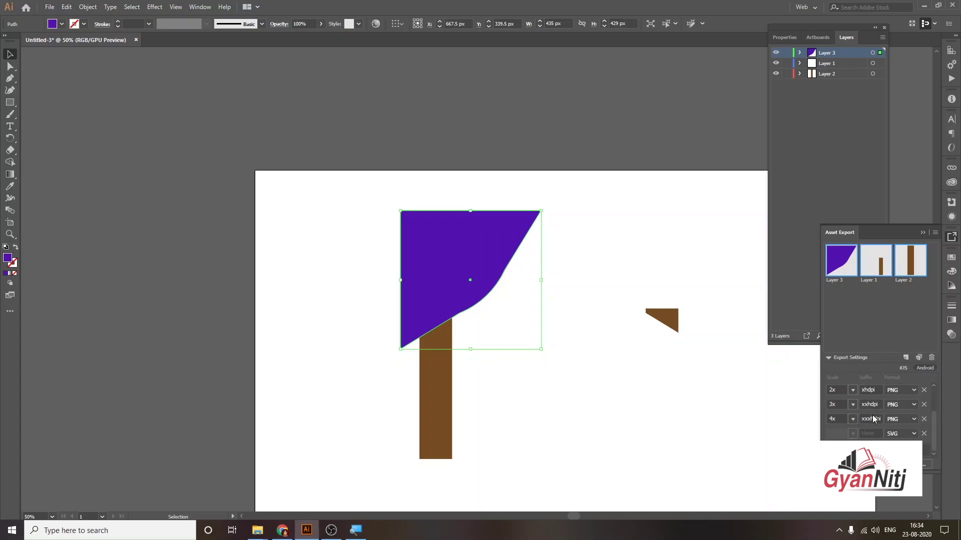
{"action": "scroll", "coordinate": [859, 416], "scroll_direction": "up", "scroll_amount": 3}
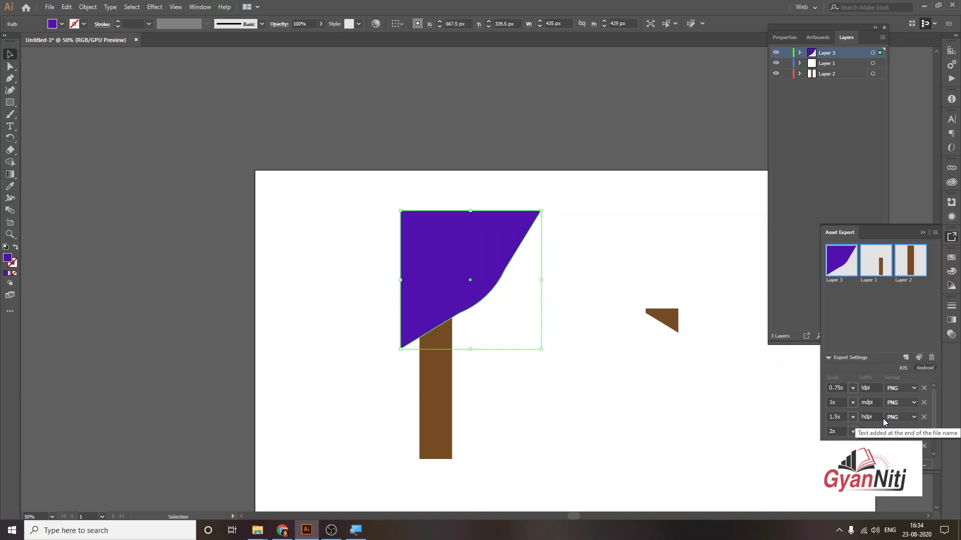
{"action": "left_click_drag", "start_coordinate": [896, 230], "coordinate": [691, 60]}
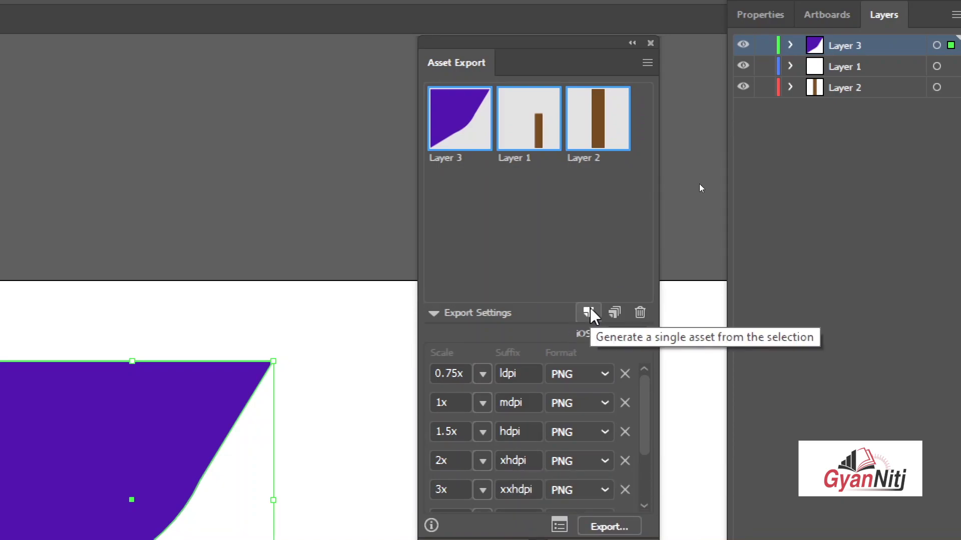
Step: Create Asset 4 from the selected purple curtain shape
{"action": "left_click", "coordinate": [621, 314]}
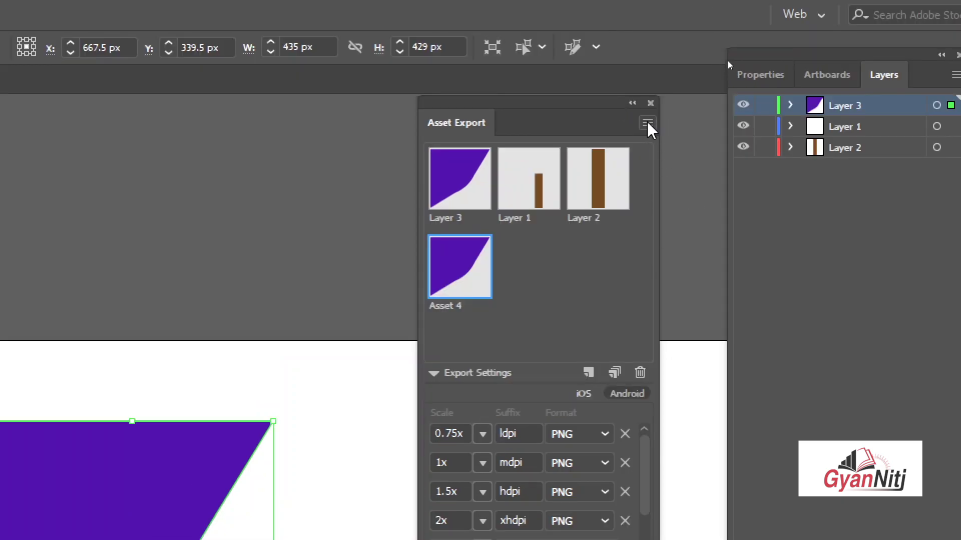
{"action": "left_click", "coordinate": [647, 123]}
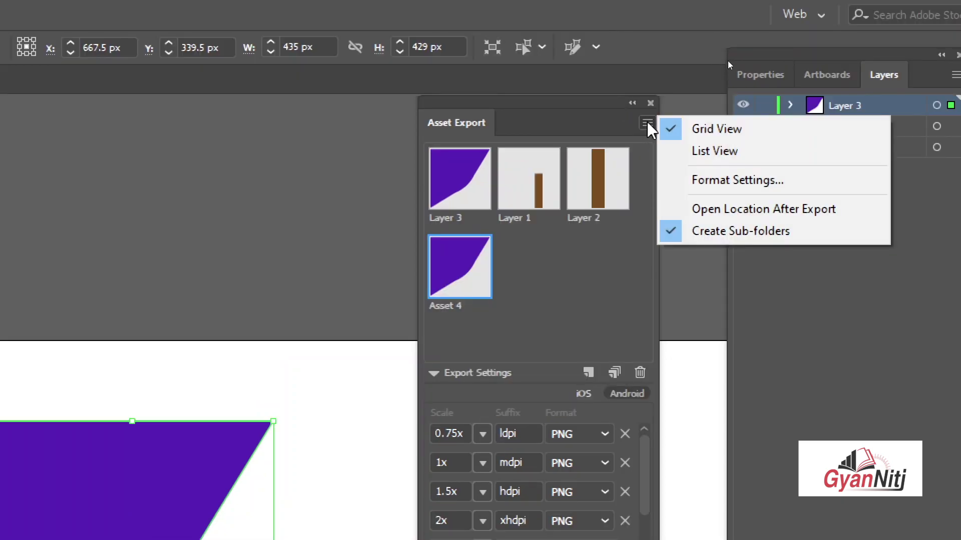
{"action": "left_click", "coordinate": [704, 150]}
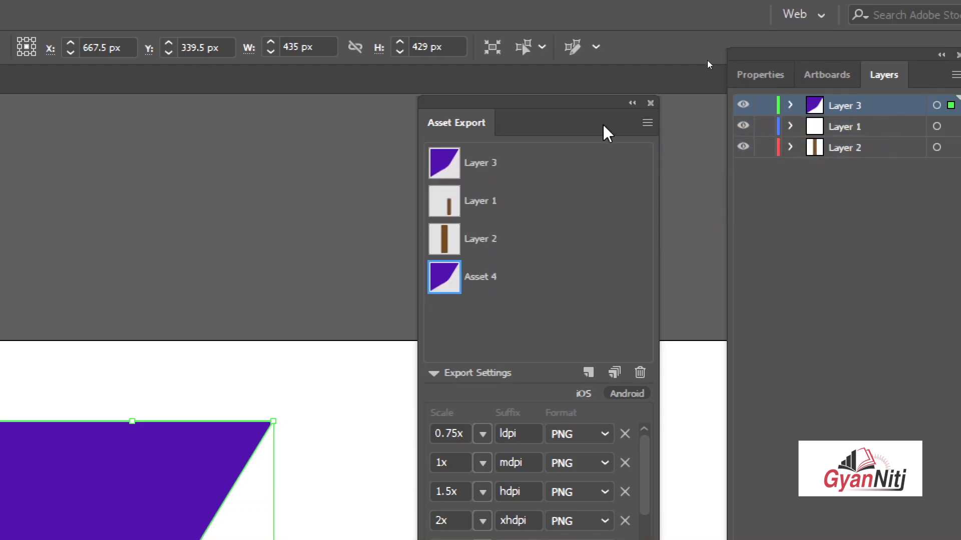
{"action": "left_click", "coordinate": [648, 123]}
{"action": "left_click", "coordinate": [700, 129]}
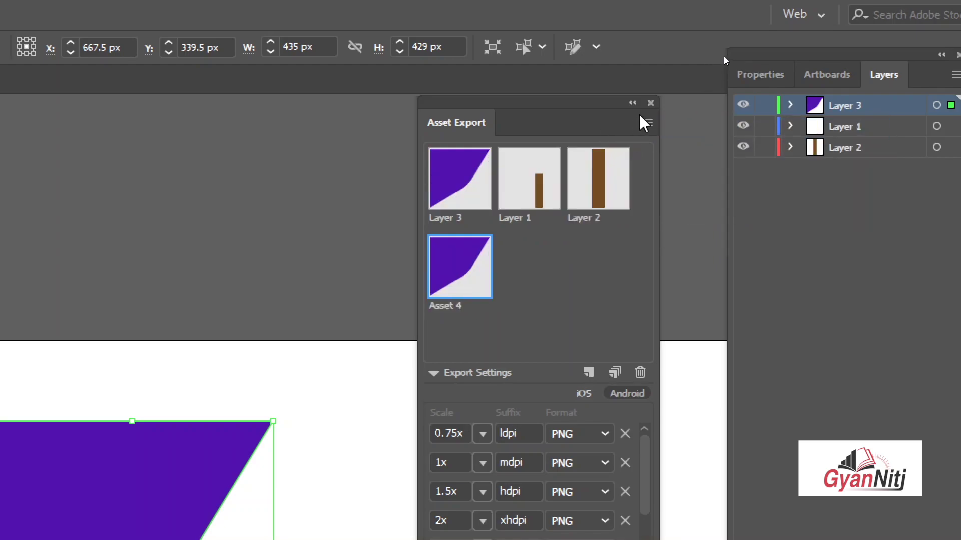
{"action": "left_click", "coordinate": [647, 123]}
{"action": "left_click", "coordinate": [724, 181]}
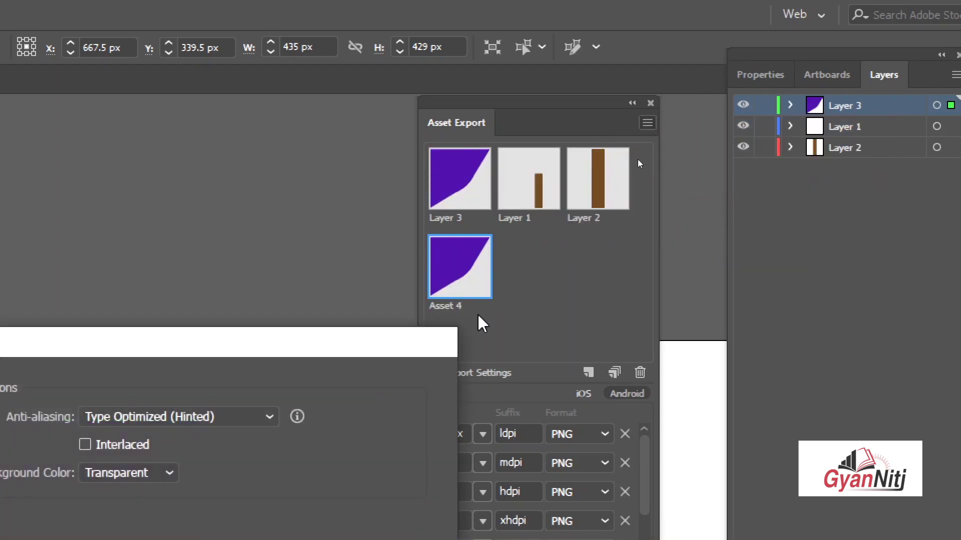
{"action": "mouse_move", "coordinate": [210, 333]}
{"action": "left_mouse_down"}
{"action": "mouse_move", "coordinate": [268, 317]}
{"action": "mouse_move", "coordinate": [607, 57]}
{"action": "left_mouse_up"}
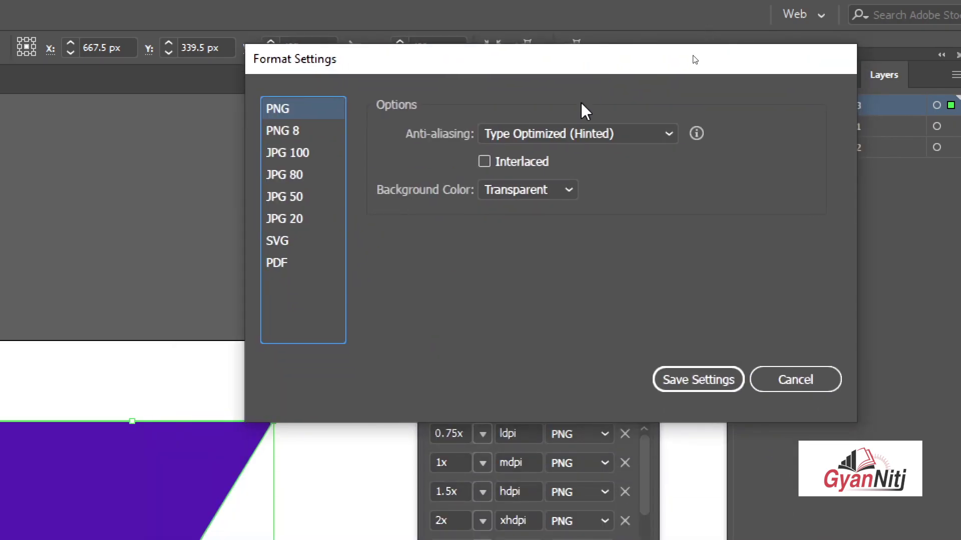
{"action": "left_click", "coordinate": [300, 131]}
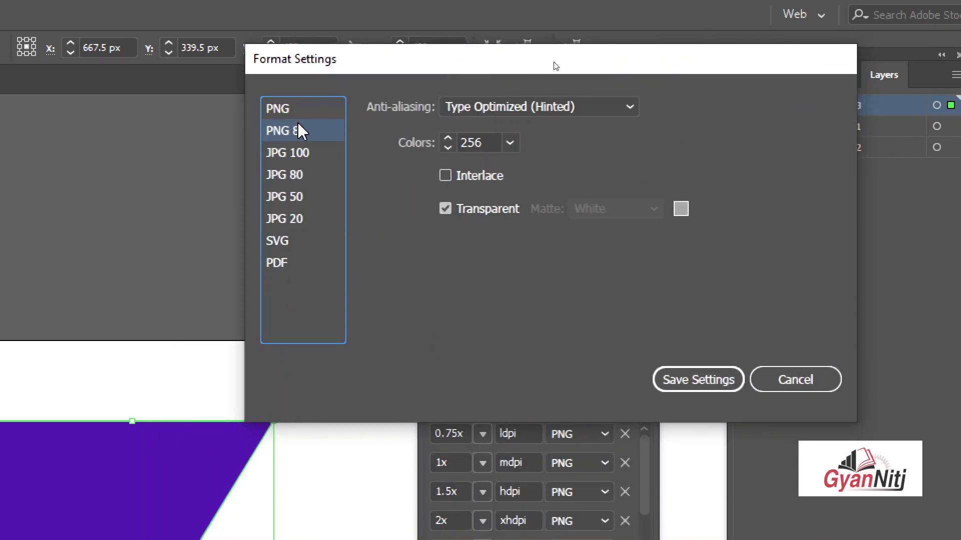
{"action": "left_click", "coordinate": [305, 154]}
{"action": "left_click", "coordinate": [307, 175]}
{"action": "left_click", "coordinate": [303, 196]}
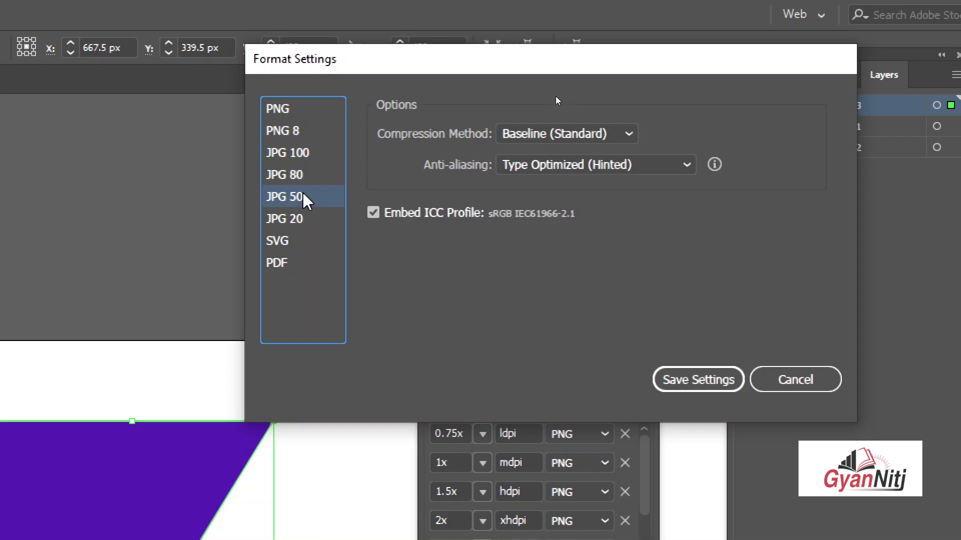
{"action": "left_click", "coordinate": [305, 220]}
{"action": "left_click", "coordinate": [304, 243]}
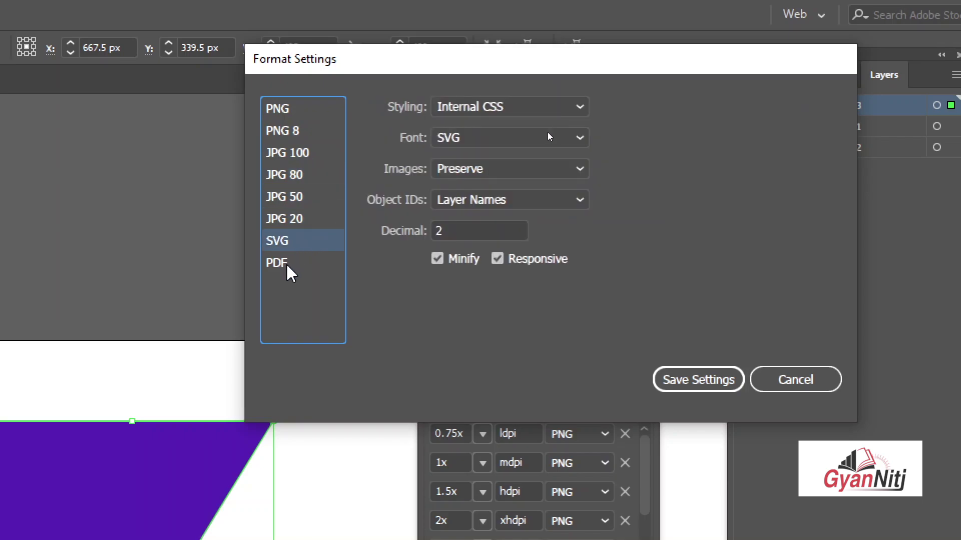
{"action": "left_click", "coordinate": [289, 266]}
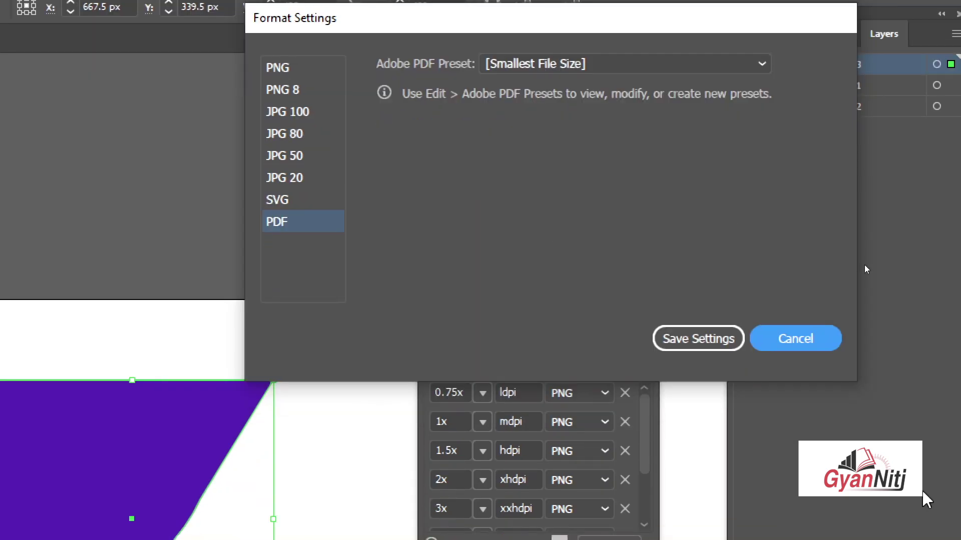
{"action": "left_click", "coordinate": [799, 334]}
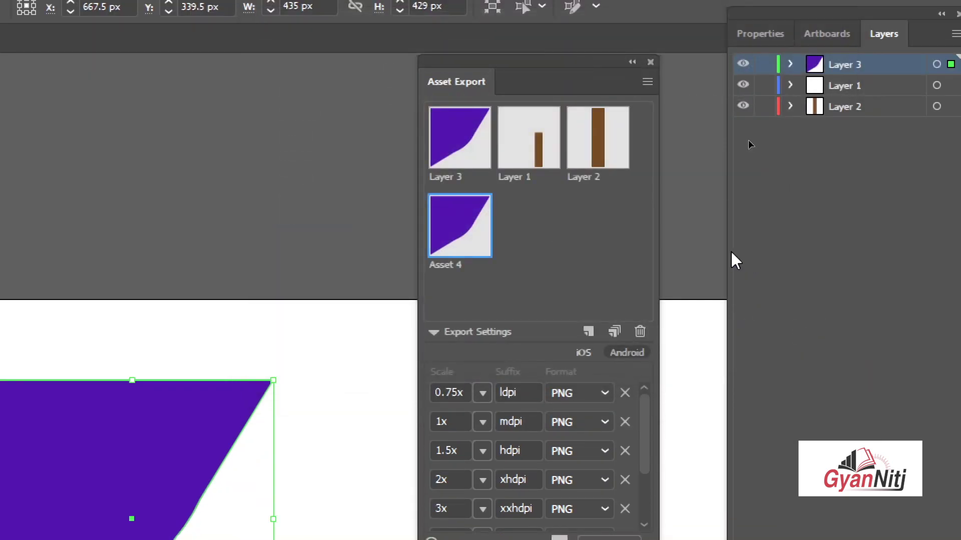
{"action": "scroll", "coordinate": [596, 486], "scroll_direction": "down", "scroll_amount": 3}
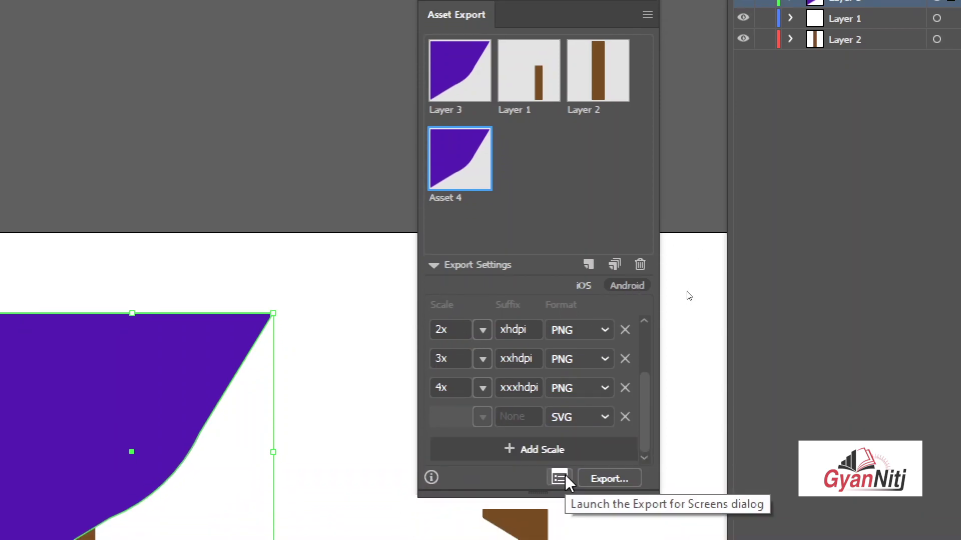
{"action": "left_click", "coordinate": [559, 478]}
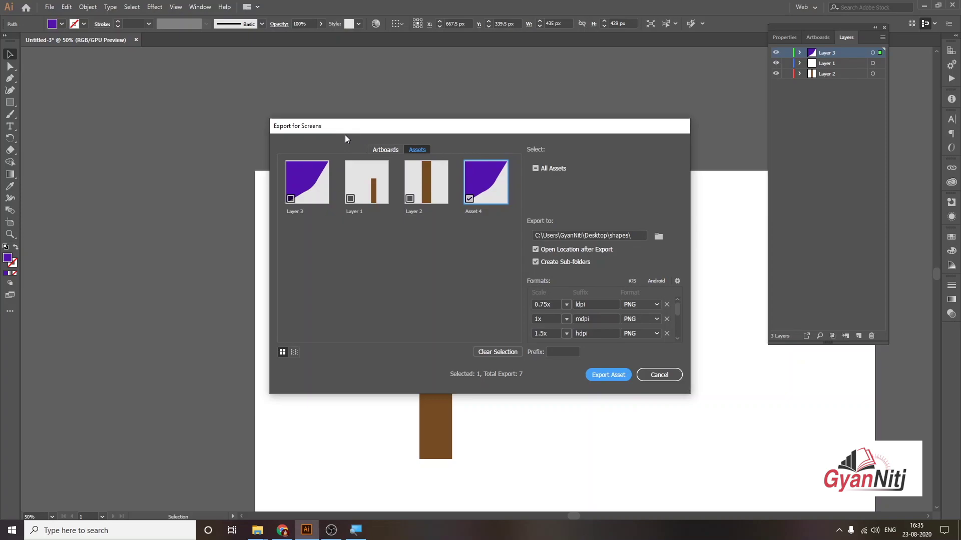
{"action": "left_click", "coordinate": [441, 180]}
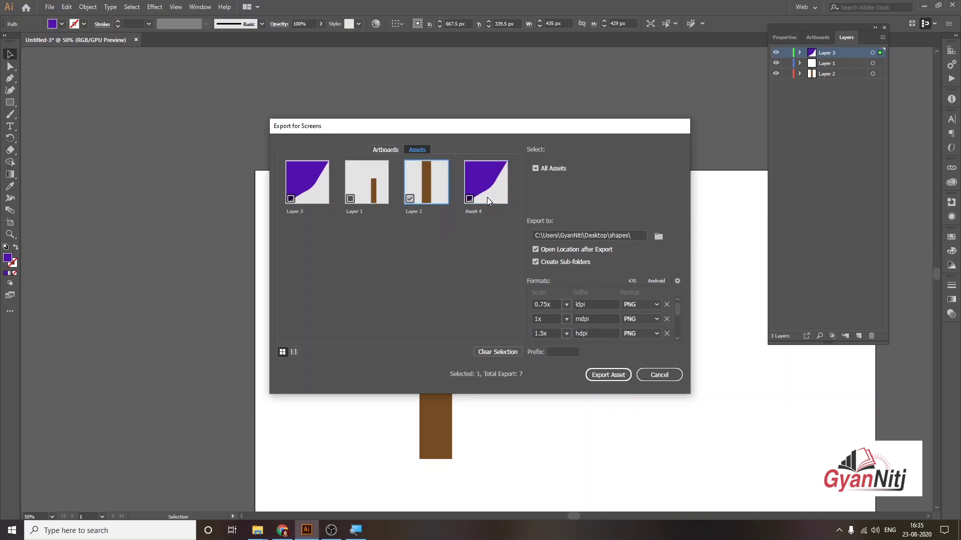
{"action": "left_click", "coordinate": [352, 193]}
{"action": "left_click", "coordinate": [323, 182]}
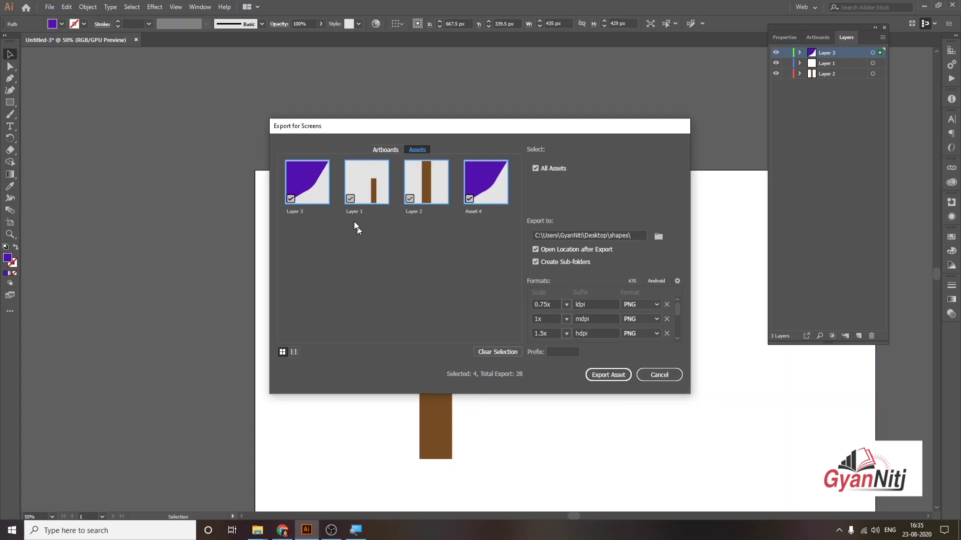
{"action": "left_click", "coordinate": [392, 150]}
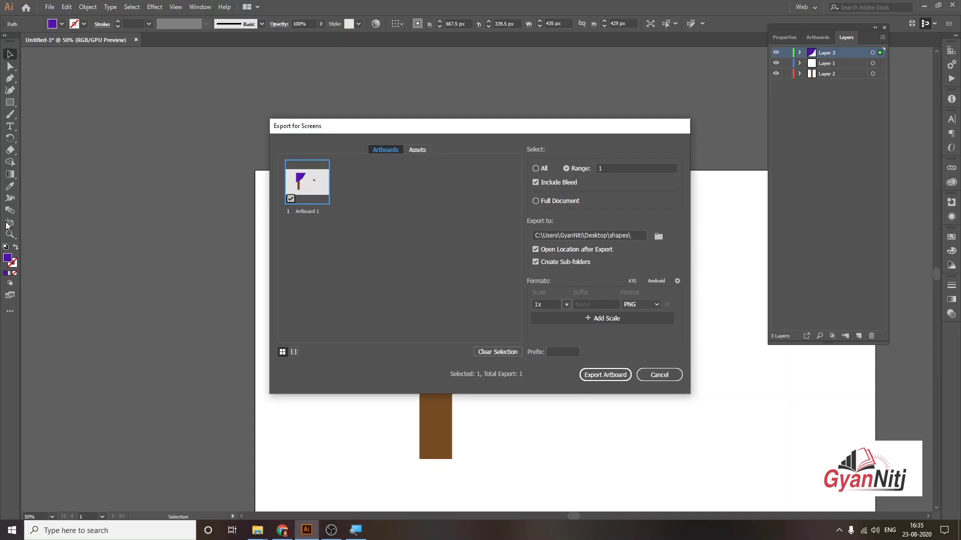
{"action": "left_click", "coordinate": [660, 376]}
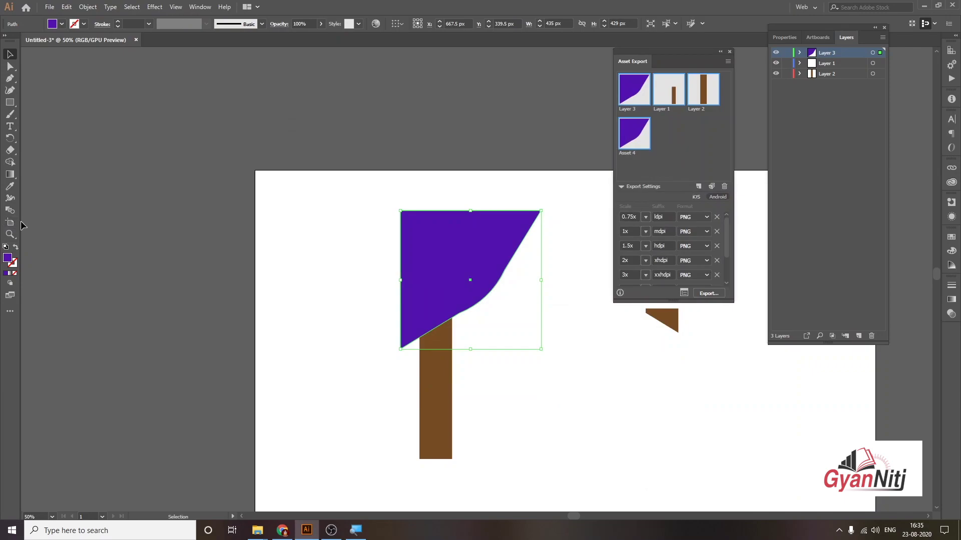
Step: Draw Artboard 2 and collect Layers 1–3 again as new export assets
{"action": "left_click", "coordinate": [8, 227]}
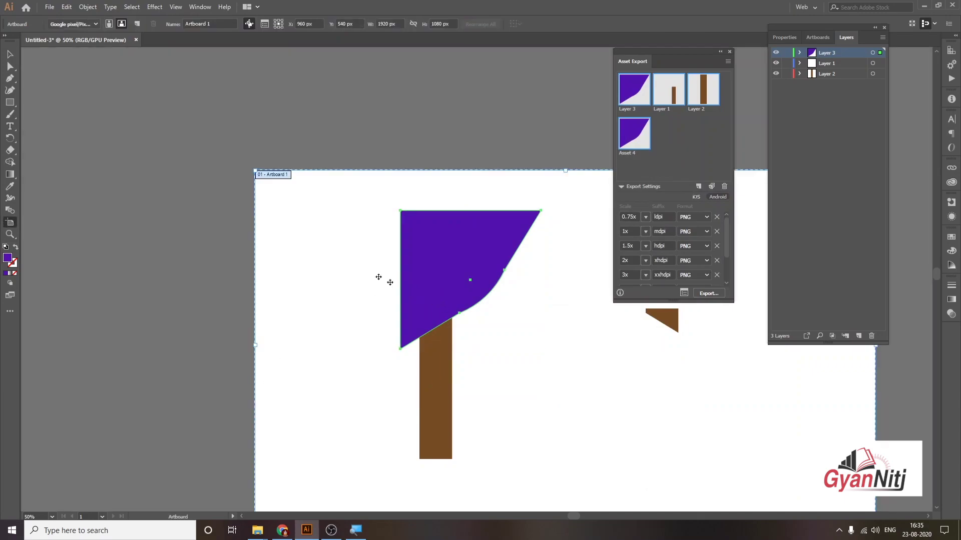
{"action": "mouse_move", "coordinate": [62, 90]}
{"action": "left_mouse_down"}
{"action": "mouse_move", "coordinate": [123, 133]}
{"action": "mouse_move", "coordinate": [210, 241]}
{"action": "left_mouse_up"}
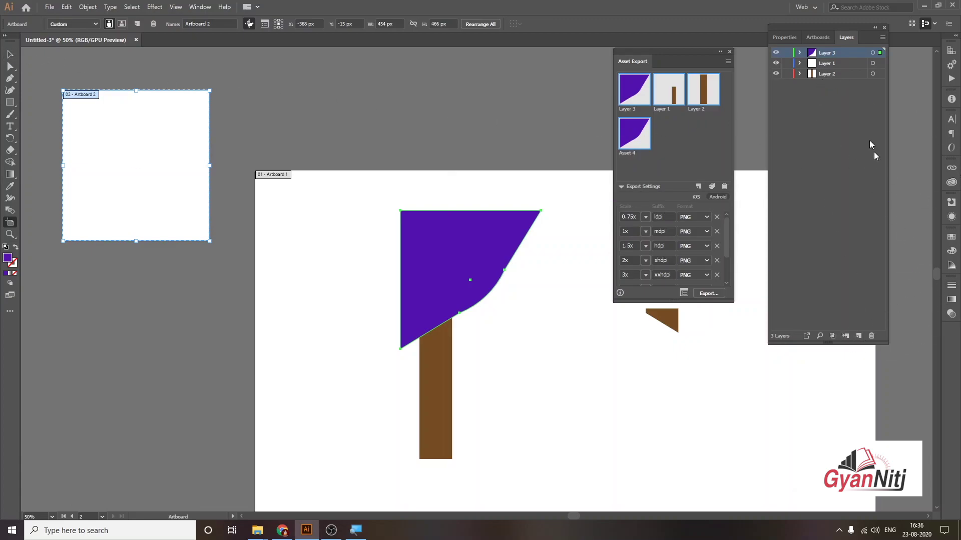
{"action": "left_click", "coordinate": [837, 73], "text": "shift"}
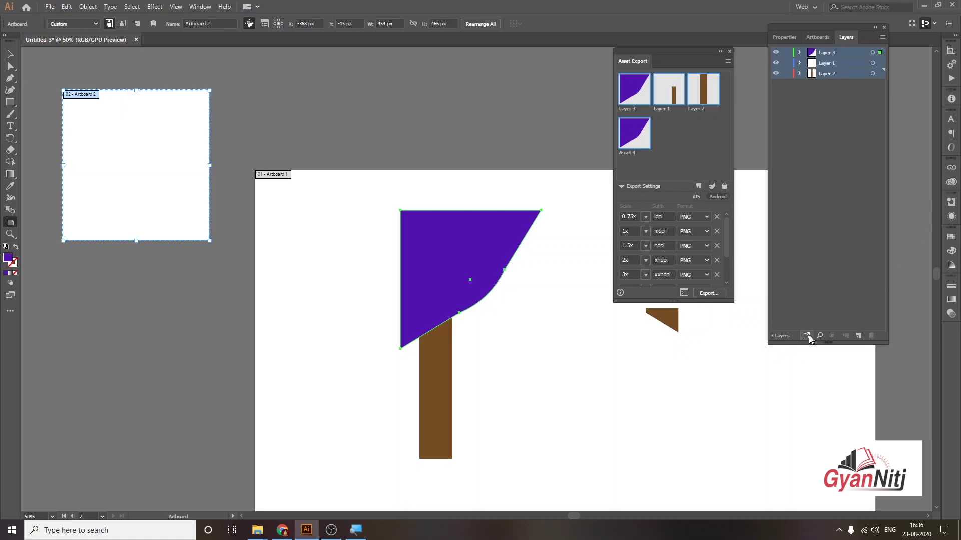
{"action": "left_click", "coordinate": [806, 336]}
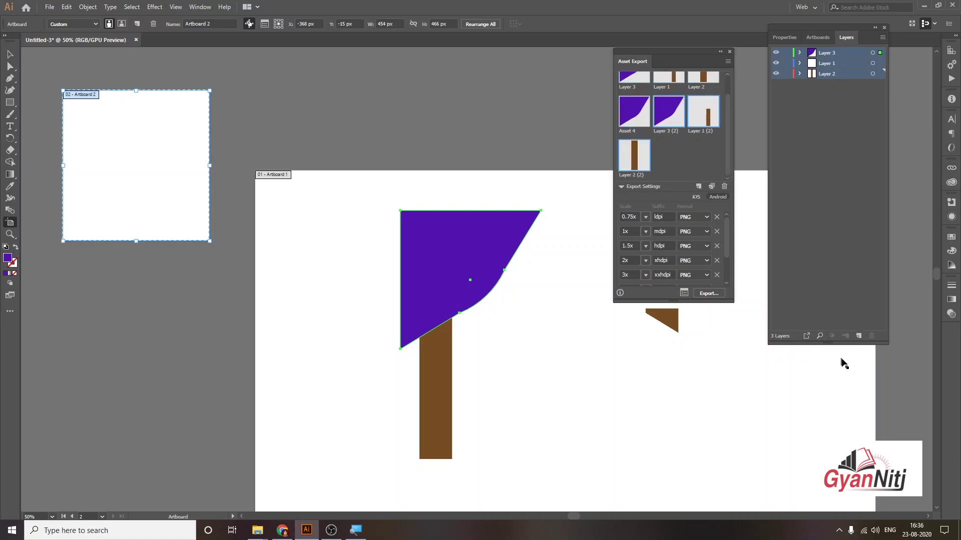
Step: Check Artboard 2 in Export for Screens, then cancel without exporting
{"action": "left_click", "coordinate": [681, 294]}
{"action": "left_click", "coordinate": [381, 149]}
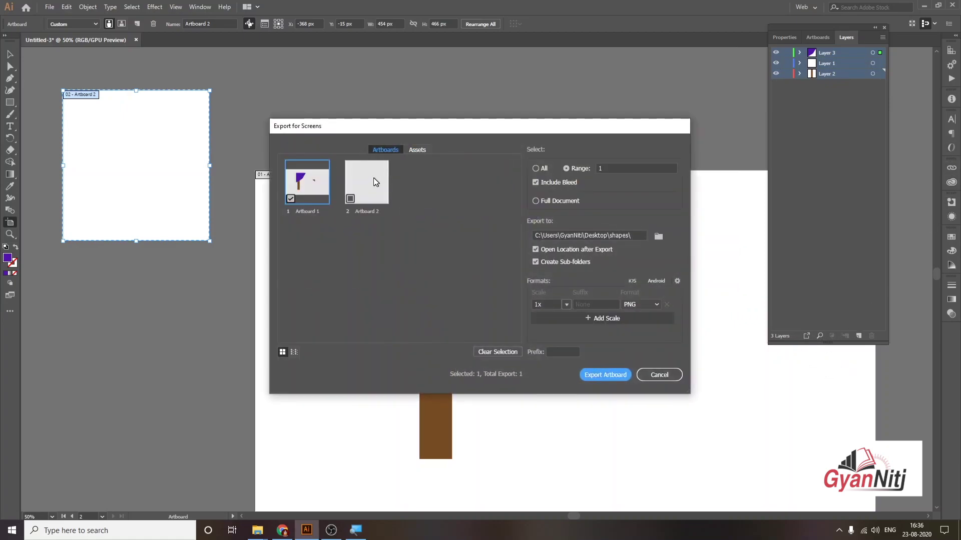
{"action": "left_click", "coordinate": [354, 184]}
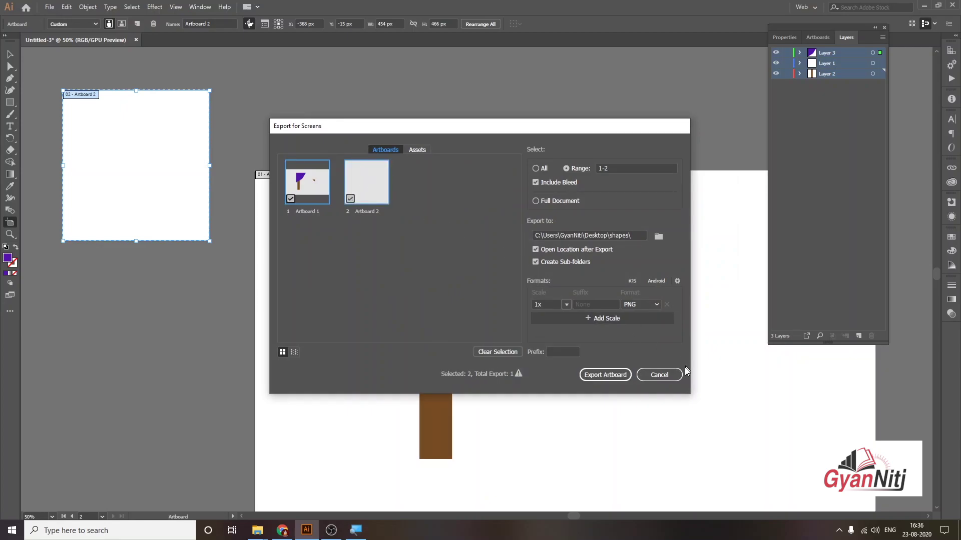
{"action": "left_click", "coordinate": [671, 374]}
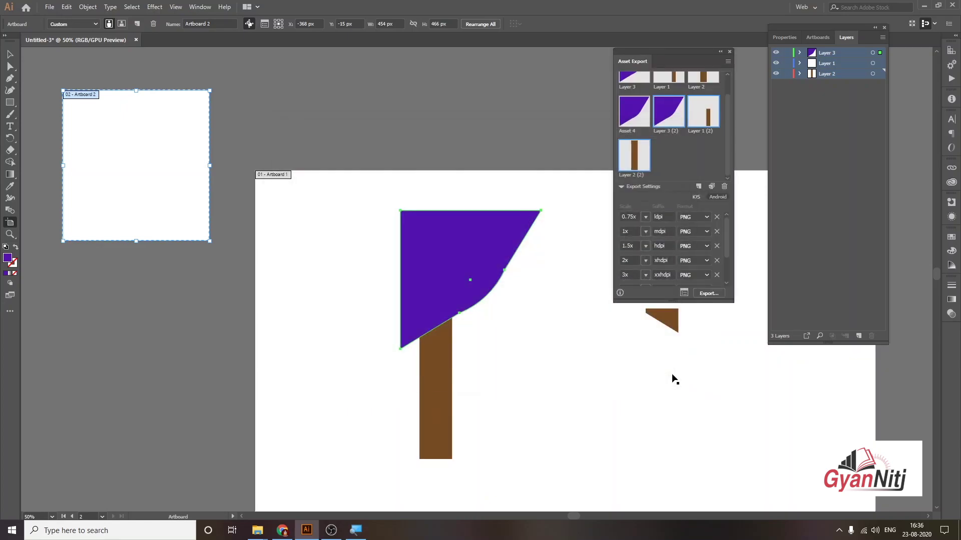